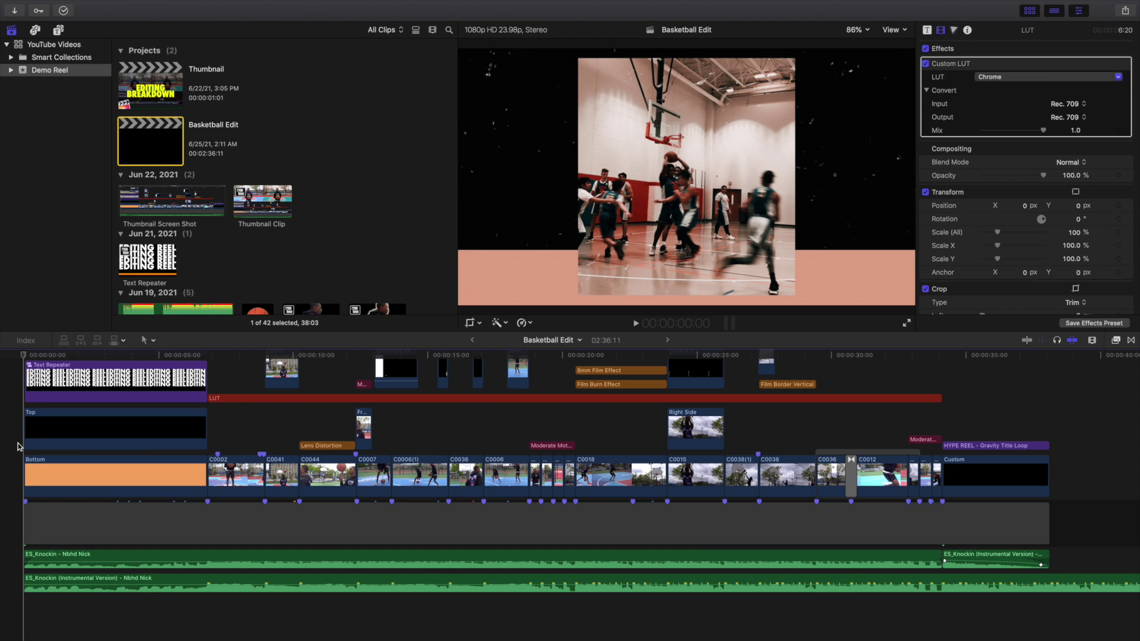
Play the Basketball Edit from the start through most of its clips, stop playback and return to the beginning
key("space")
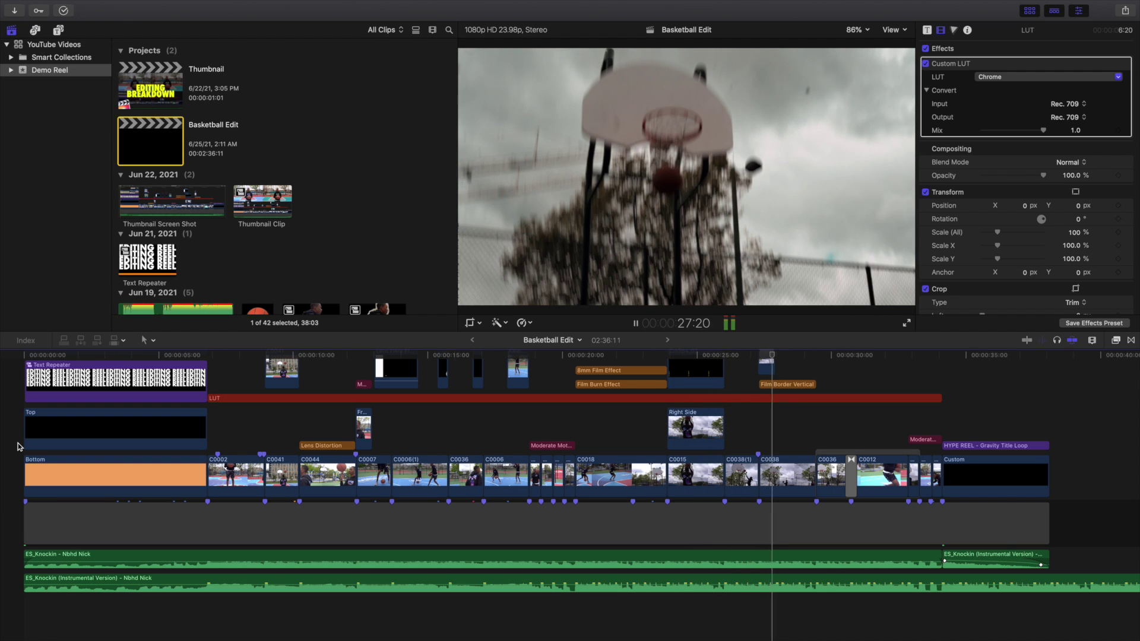
key("space")
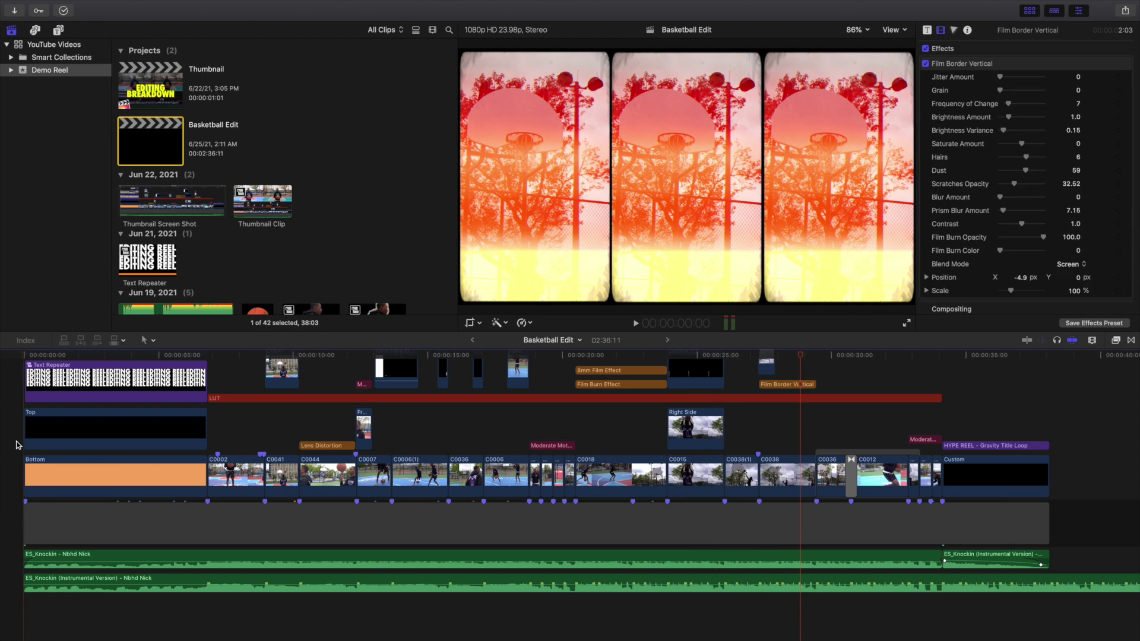
key("Home")
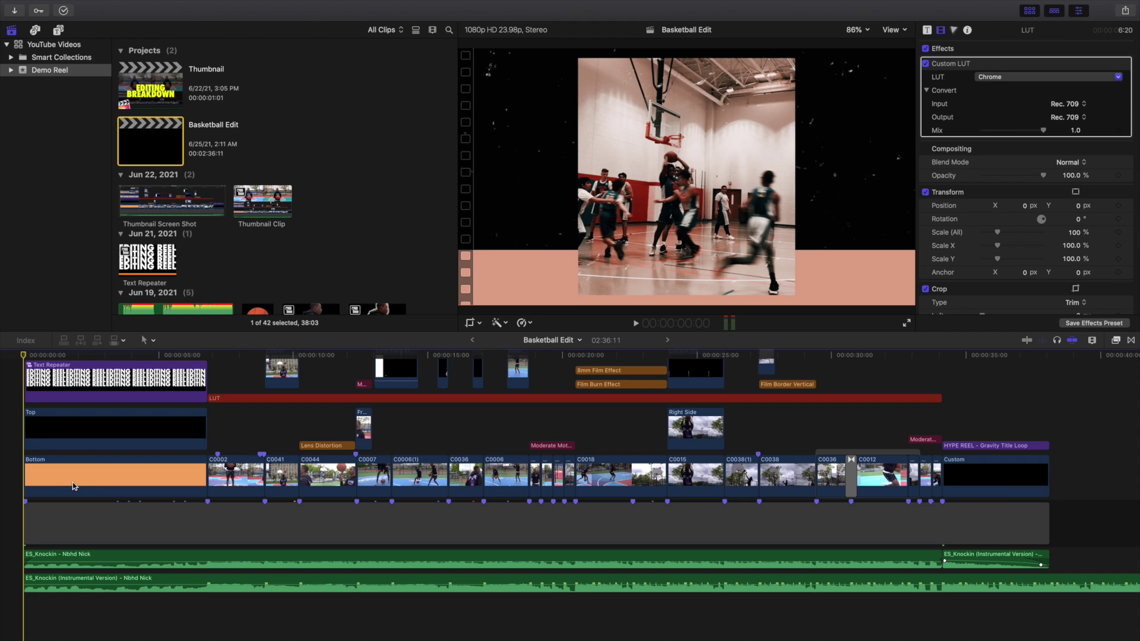
Look over the timeline's music tracks and select the full-length ES_Knockin (Instrumental Version) clip
scroll(78, 484, "down", 2)
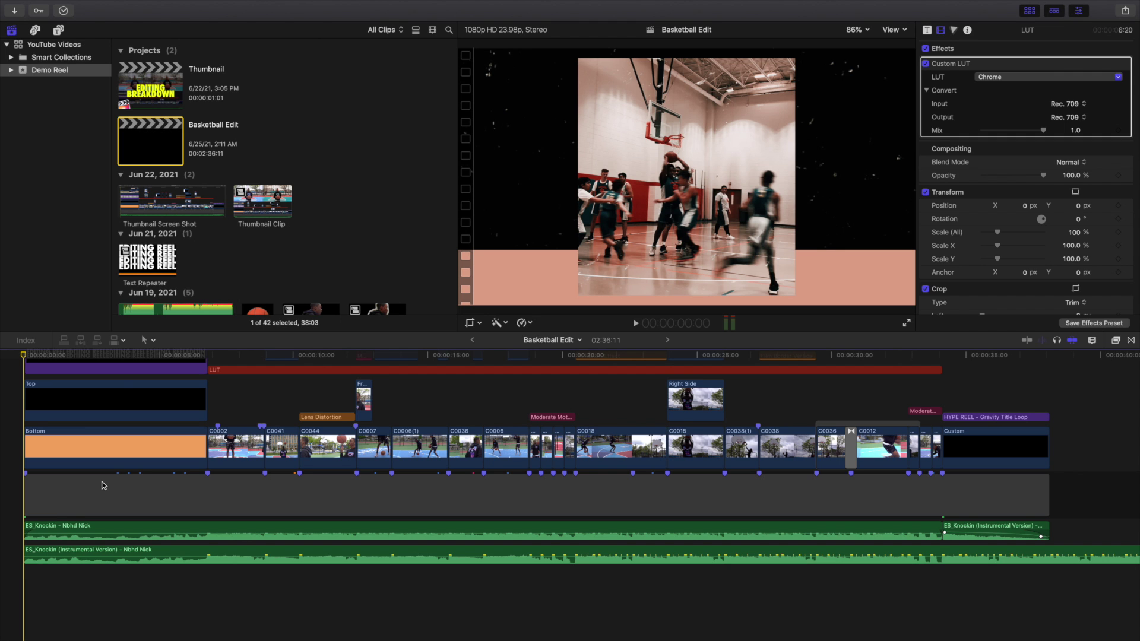
scroll(103, 485, "up", 1)
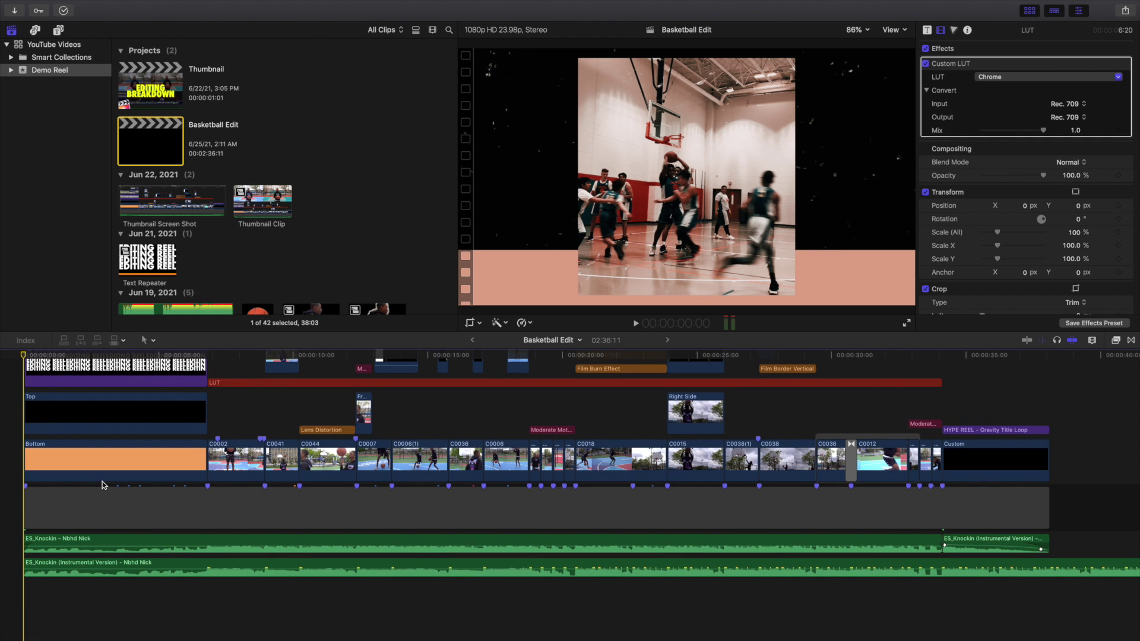
scroll(142, 481, "up", 2)
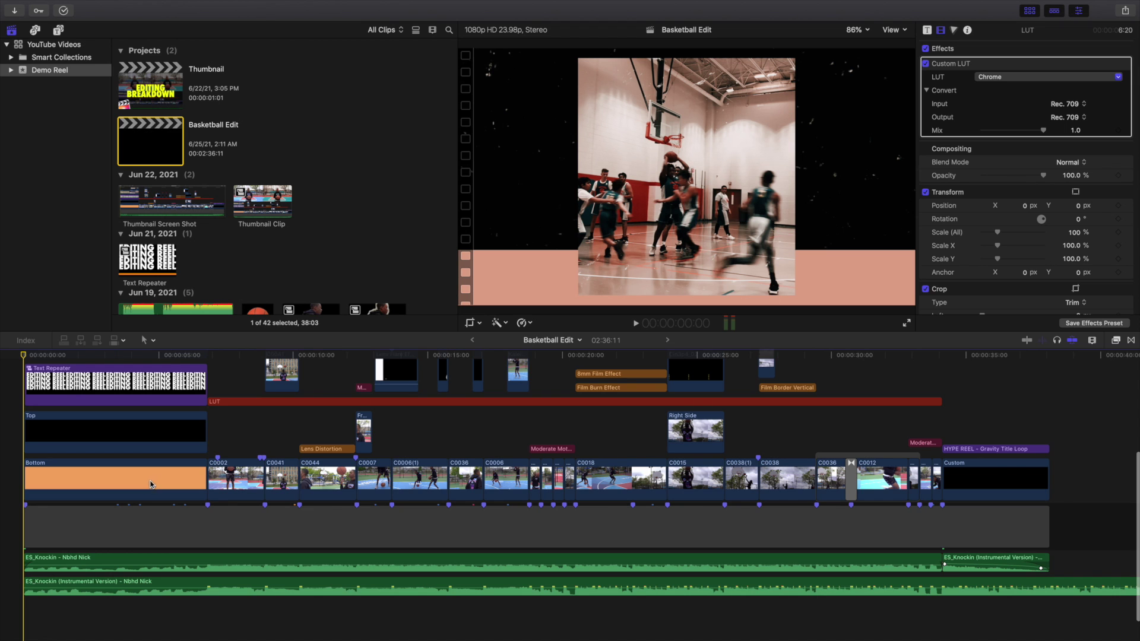
scroll(144, 481, "down", 3)
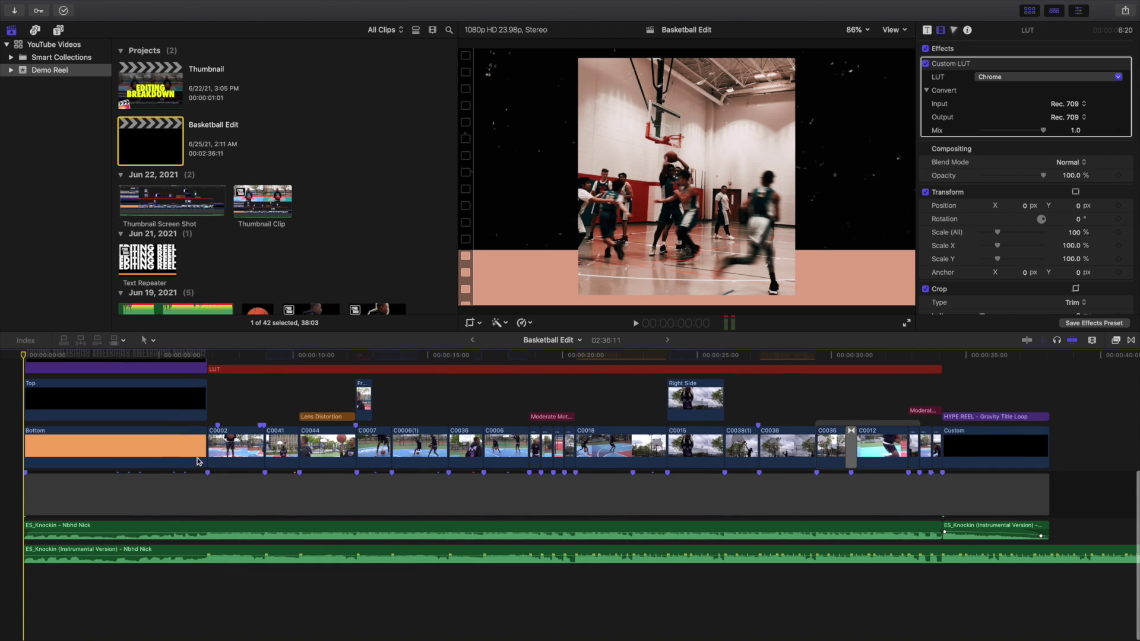
left_click_drag(256, 523, 257, 530)
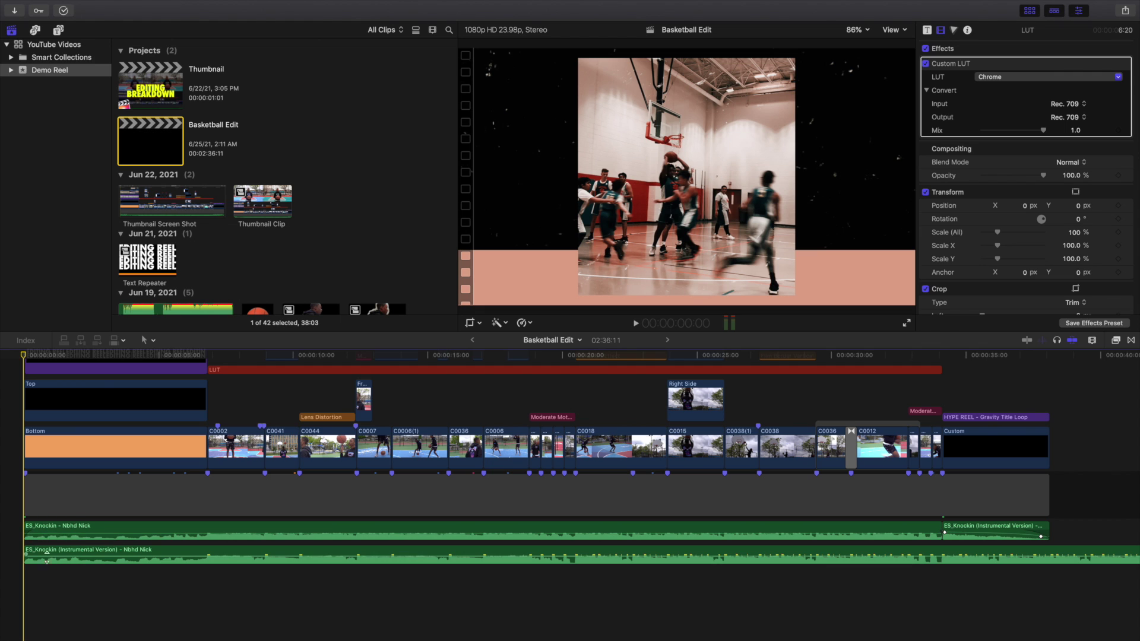
left_click(61, 556)
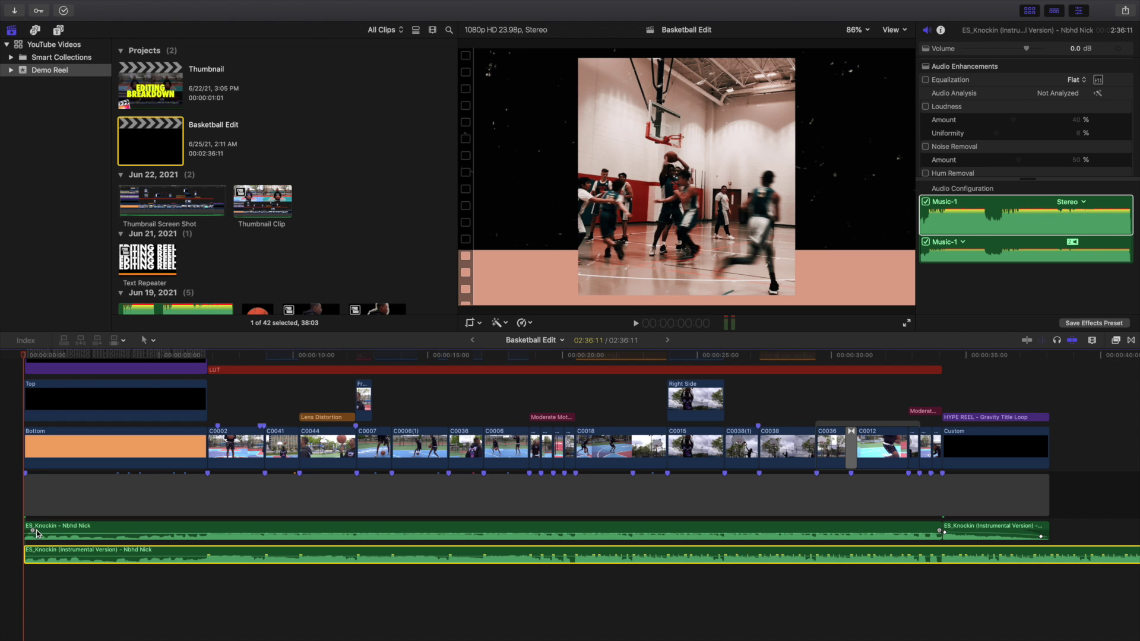
Examine the audio fade-in and fade-out of the short instrumental clip at the end of the edit
scroll(395, 510, "right", 5)
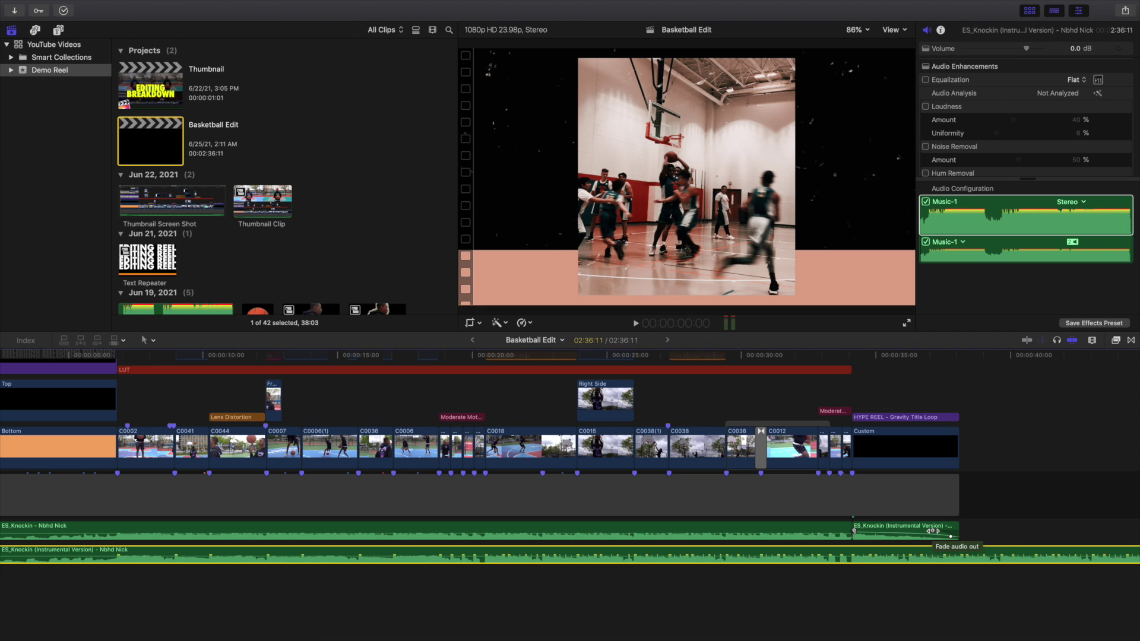
left_click_drag(951, 536, 951, 536)
left_click_drag(854, 534, 856, 535)
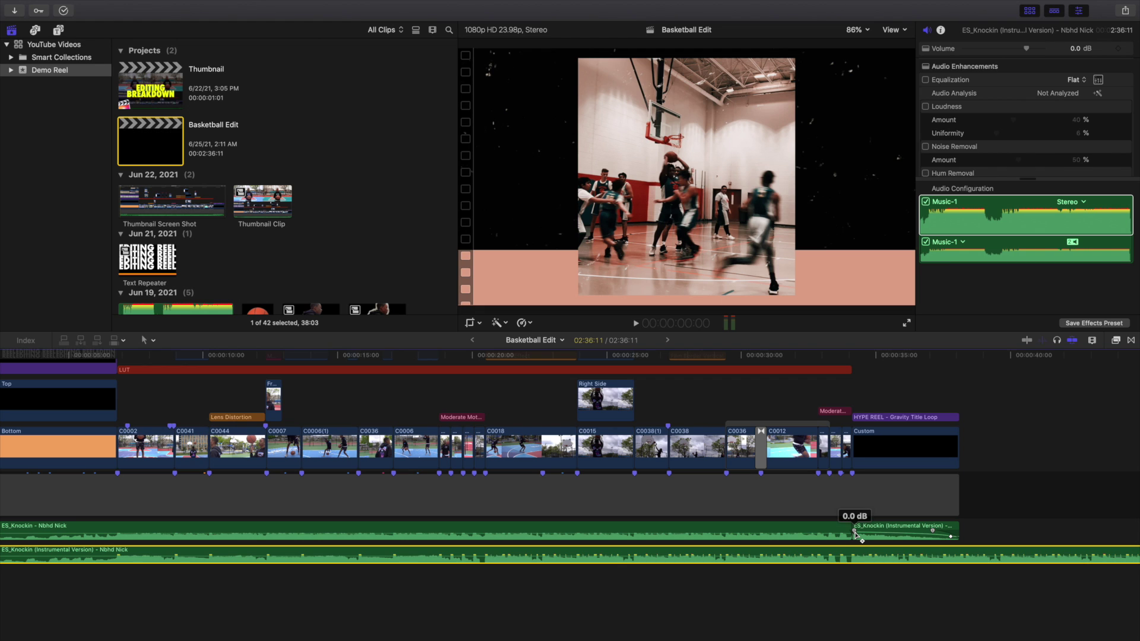
left_click_drag(856, 535, 855, 531)
scroll(525, 463, "left", 5)
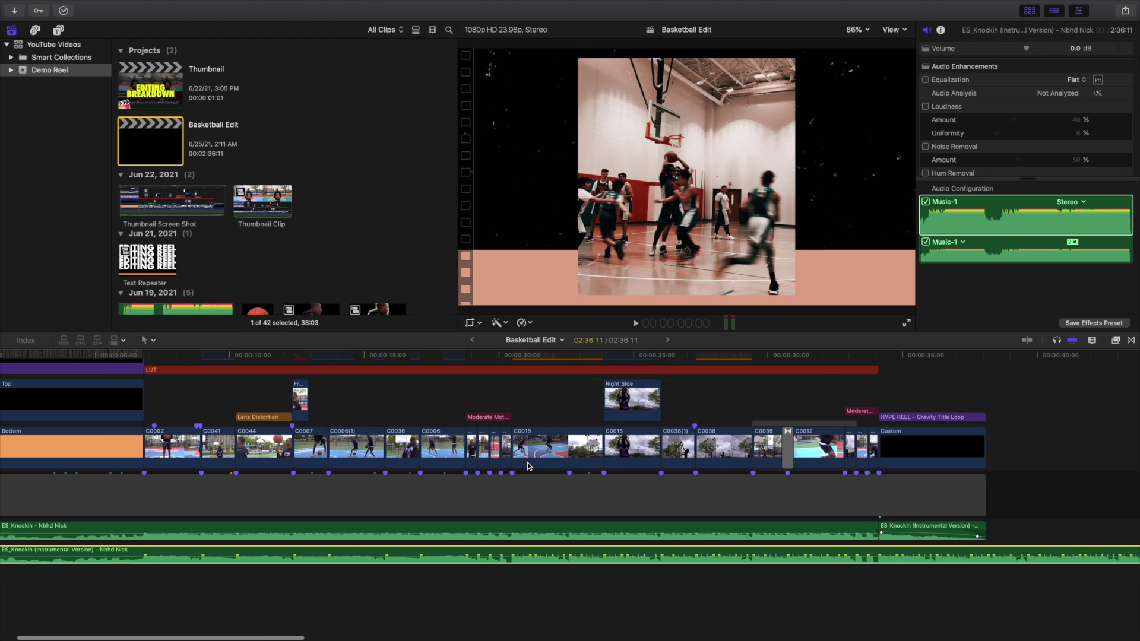
Inspect how the cuts line up with the music beats, placing the playhead at 15:19, 17:02 and 18:19
scroll(270, 403, "up", 3)
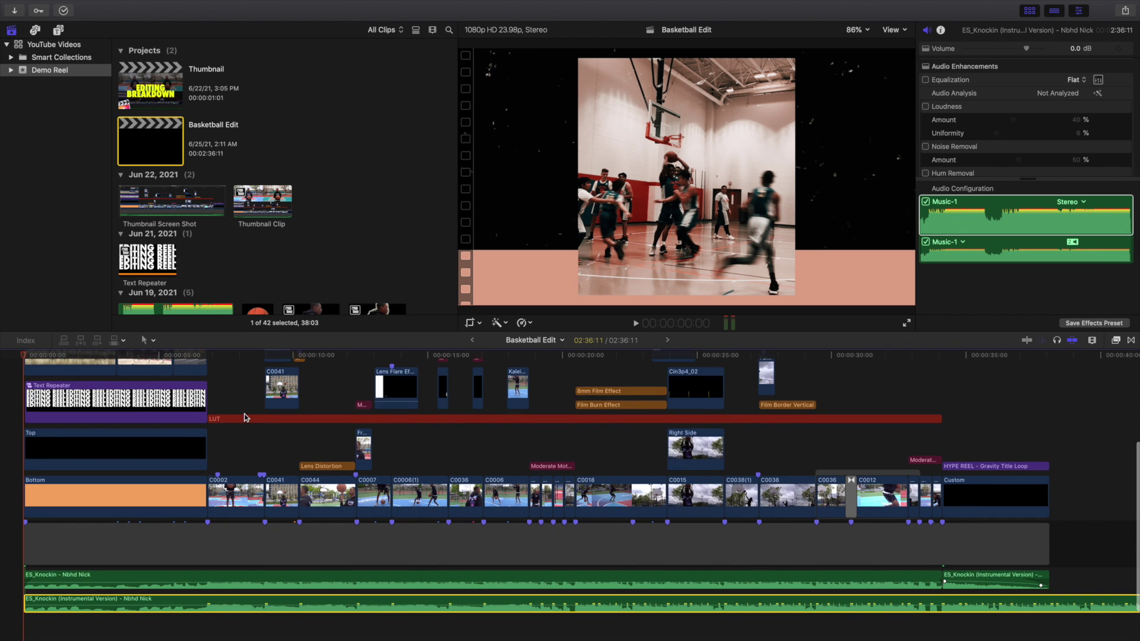
scroll(245, 418, "up", 5)
scroll(432, 390, "right", 2)
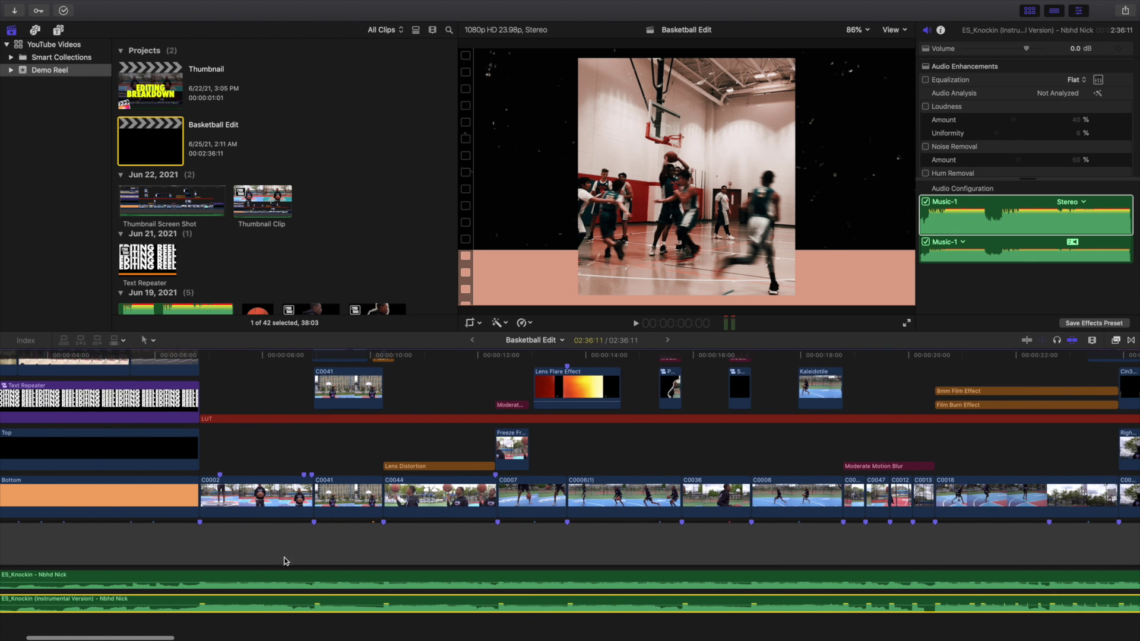
mouse_move(319, 606)
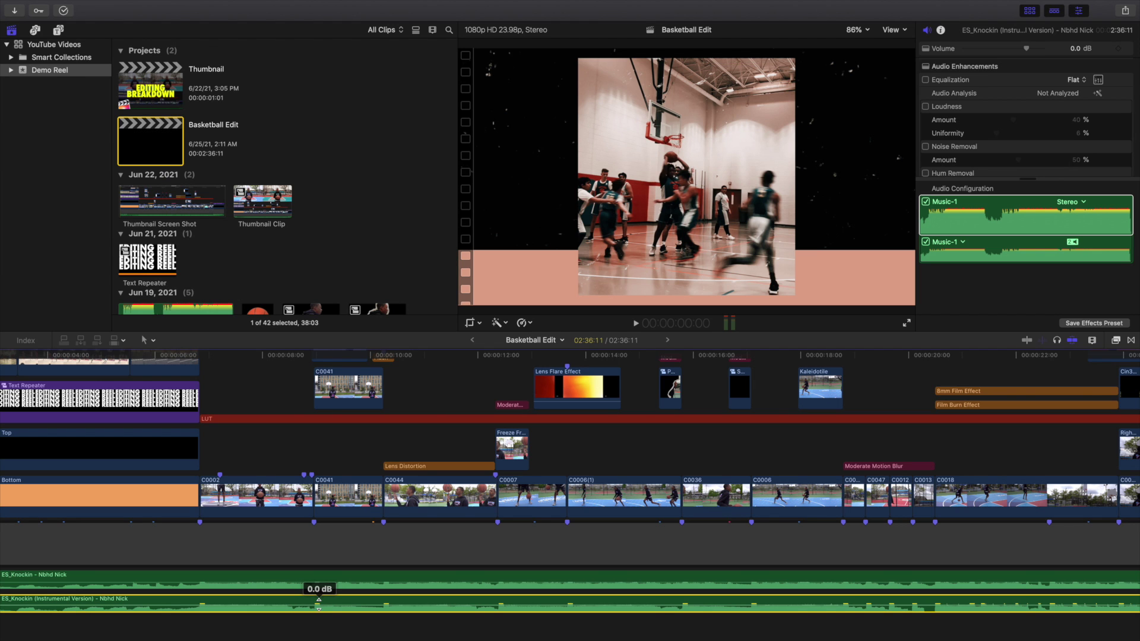
left_click(681, 450)
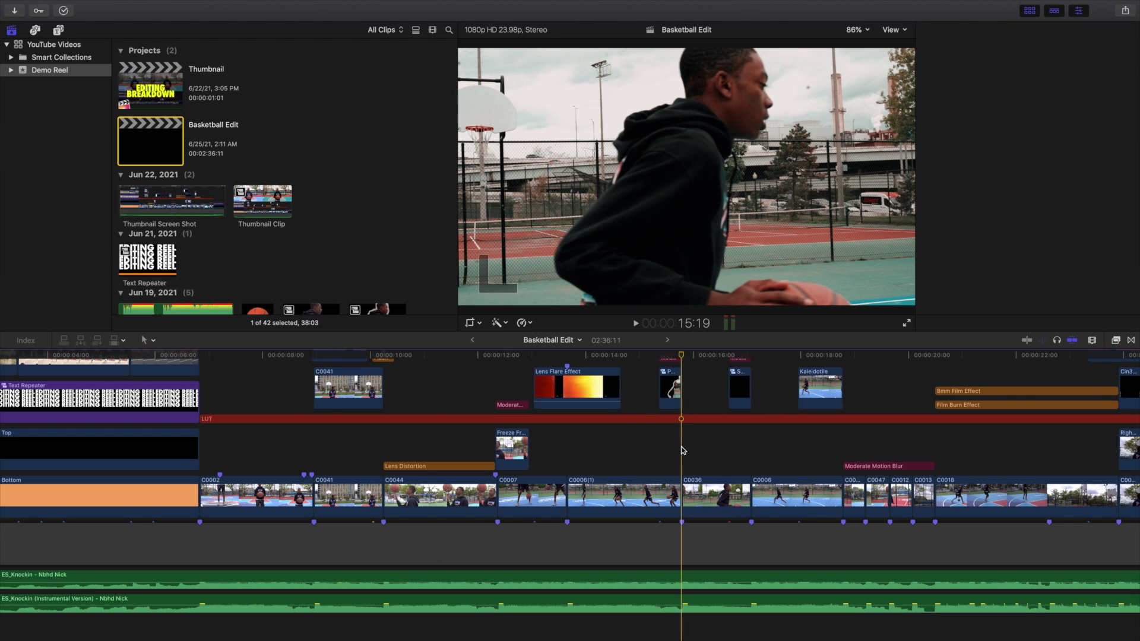
left_click(751, 455)
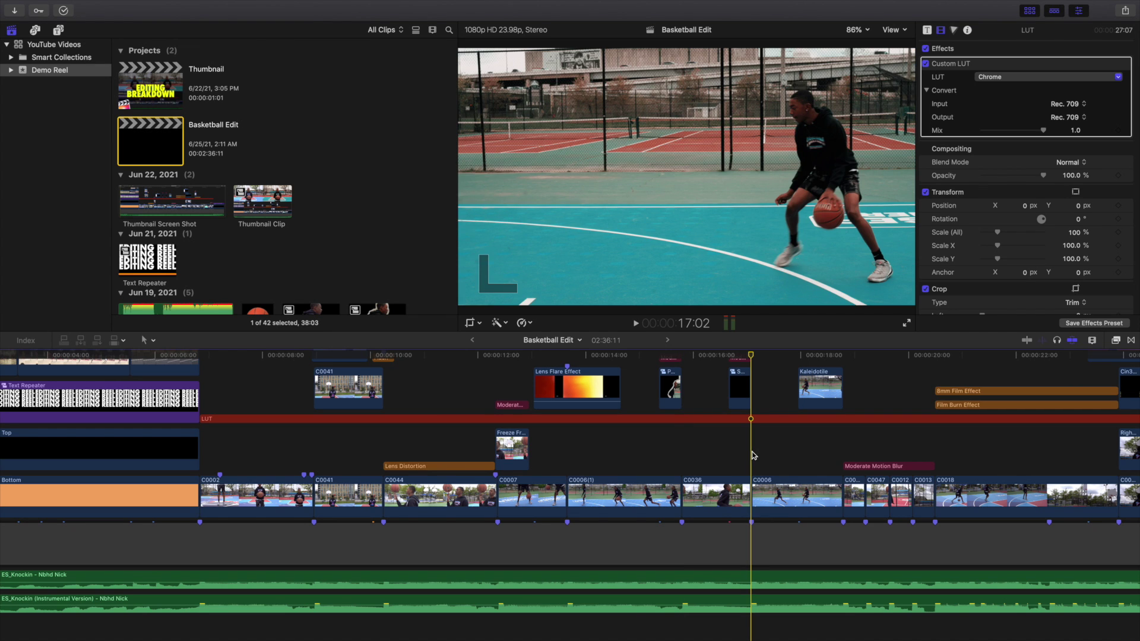
left_click(843, 454)
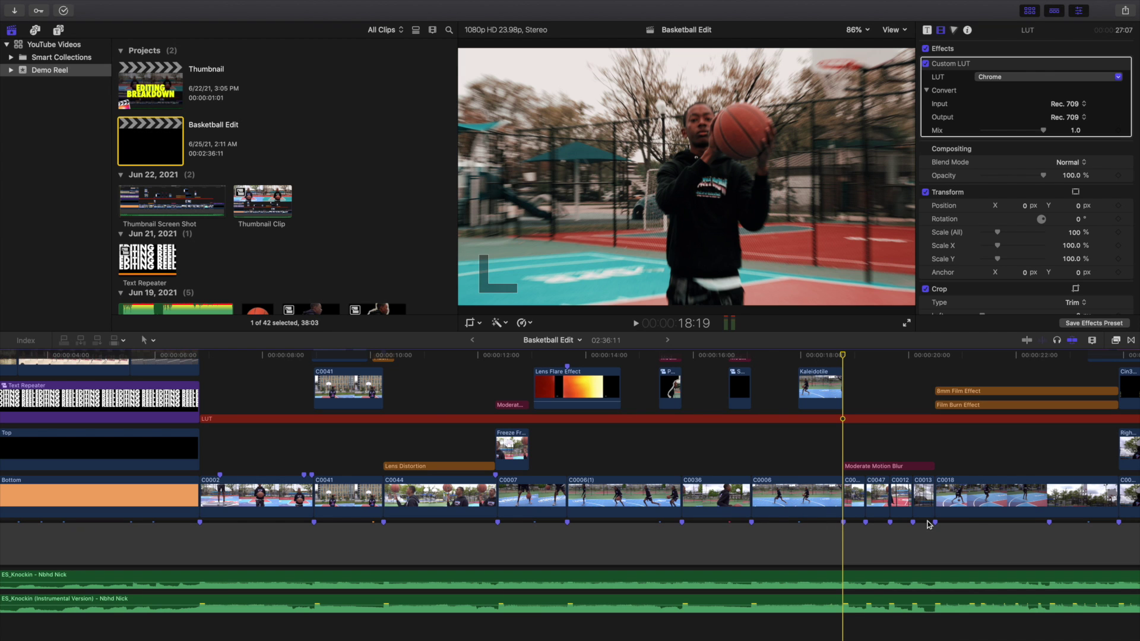
scroll(974, 523, "right", 10)
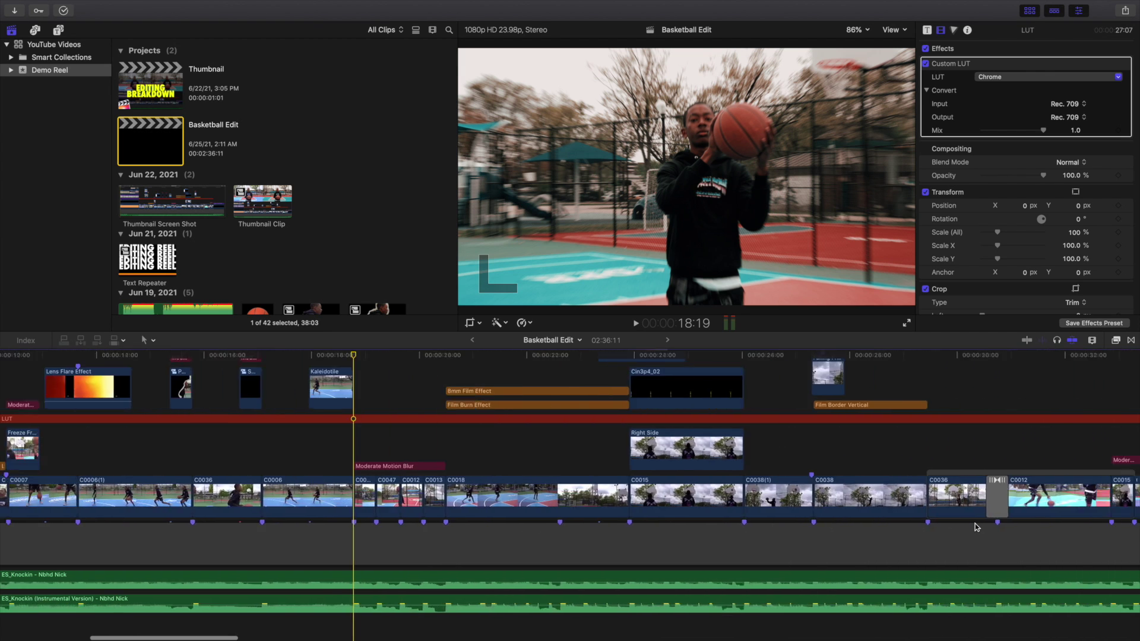
scroll(977, 526, "right", 10)
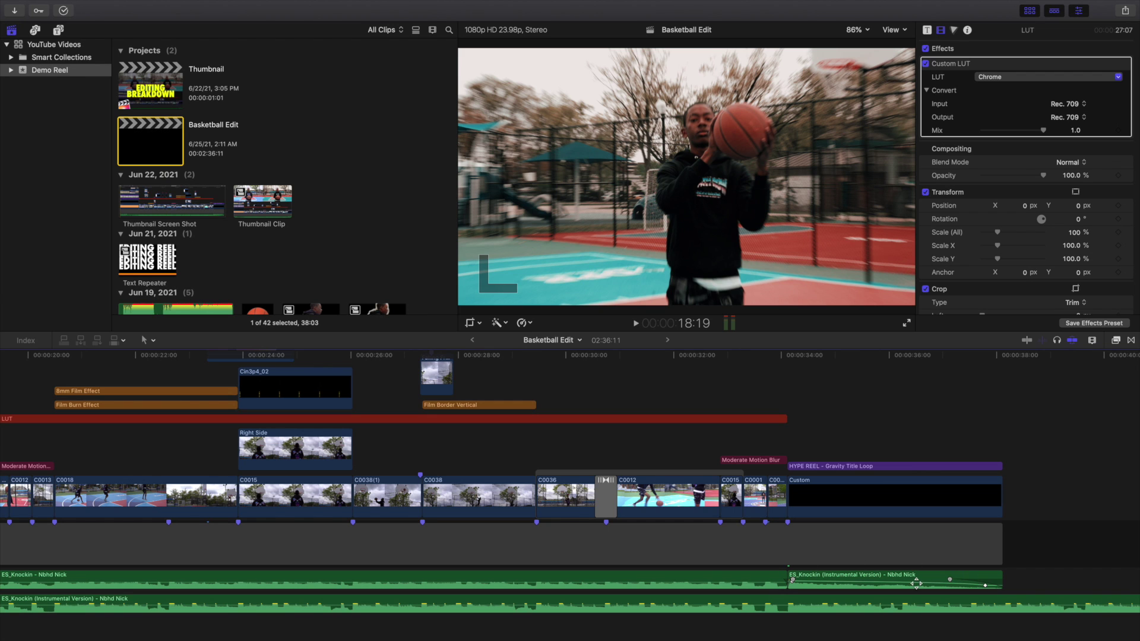
mouse_move(770, 588)
left_click(749, 579)
key("super+z")
key("super+shift+z")
key("super+z")
key("super+shift+z")
key("super+z")
key("super+shift+z")
Delete the full-length ES_Knockin (Instrumental Version) clip from under the main song and return the playhead to the start
scroll(781, 596, "left", 5)
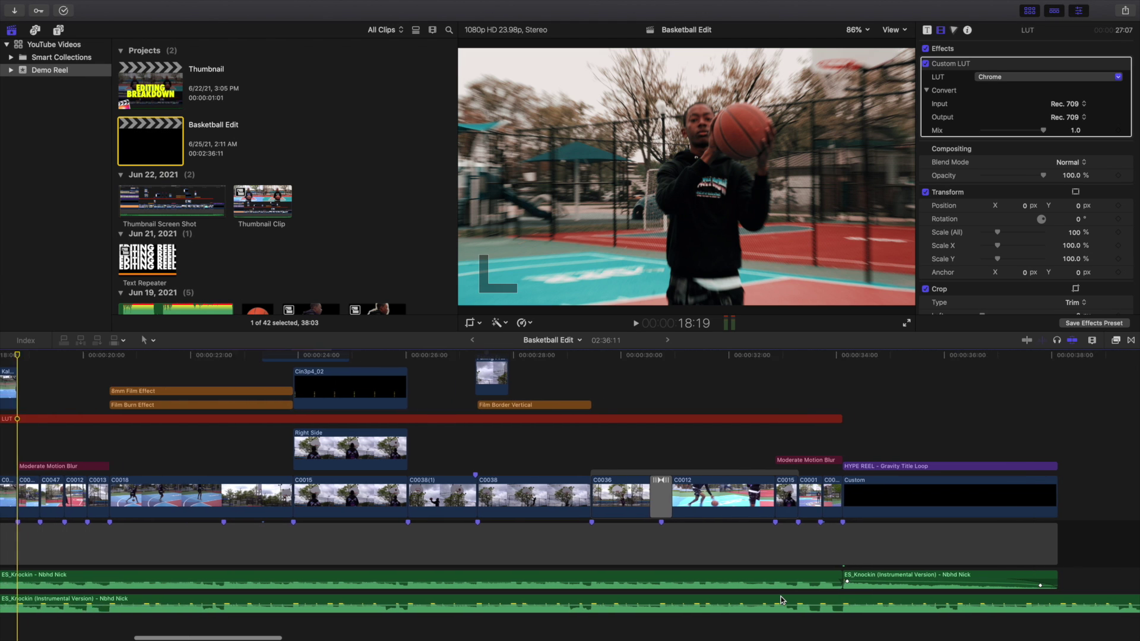
scroll(781, 596, "left", 5)
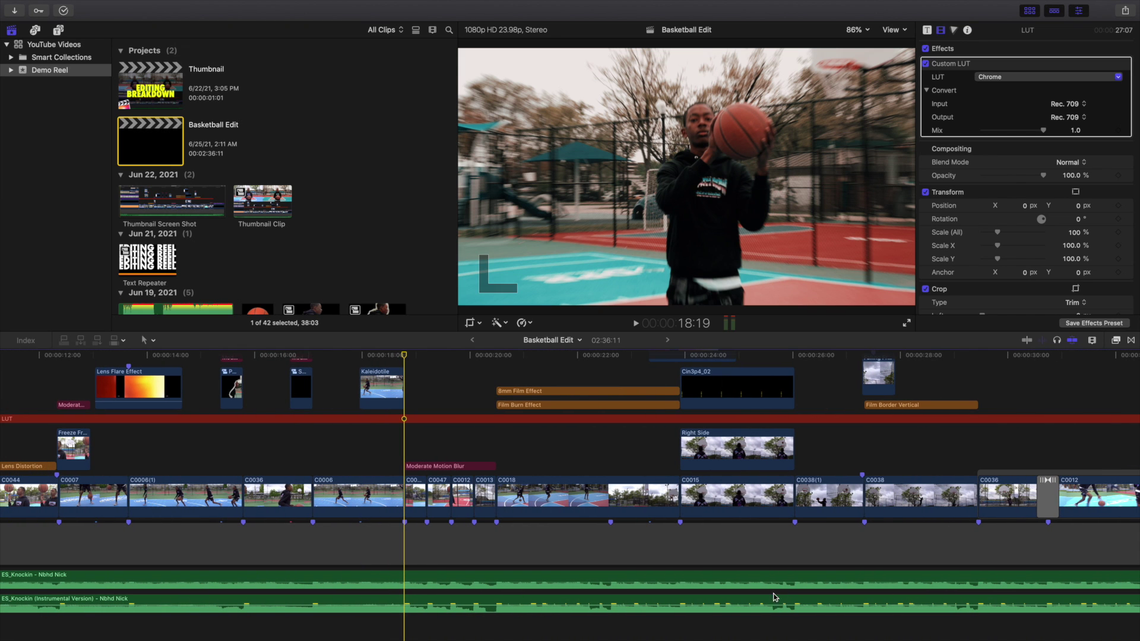
scroll(781, 595, "left", 4)
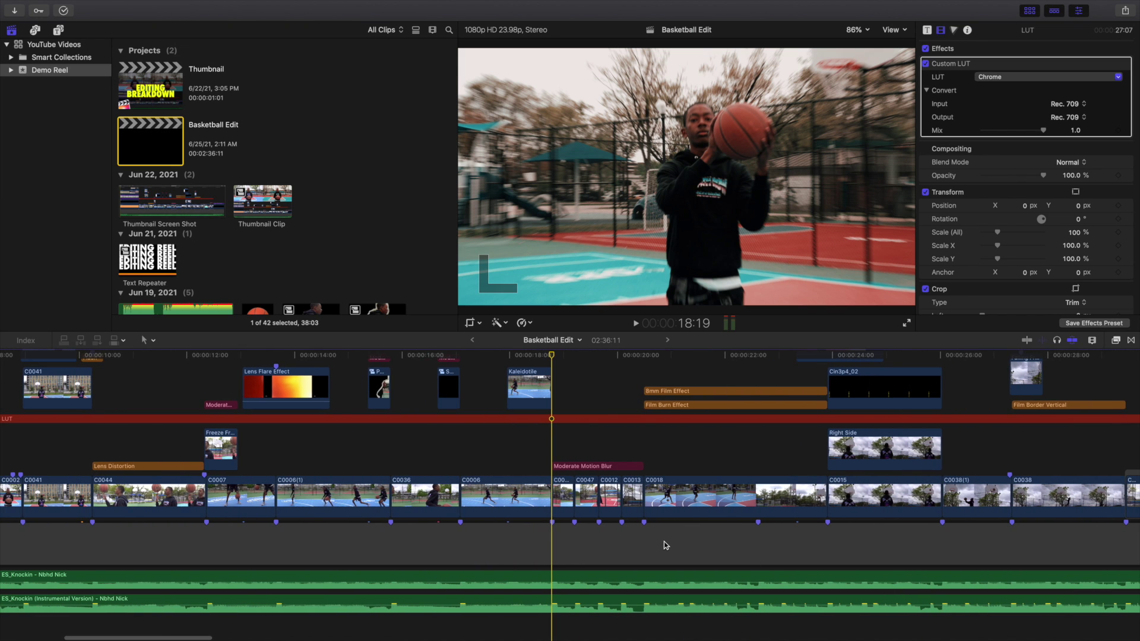
key("shift+z")
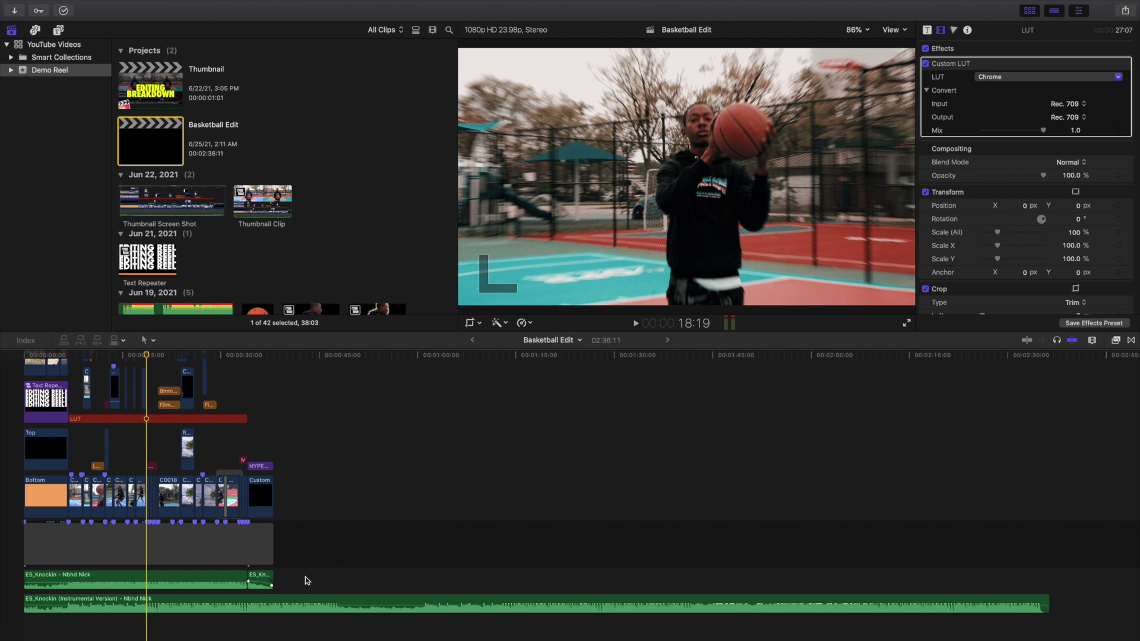
left_click(311, 604)
key("Delete")
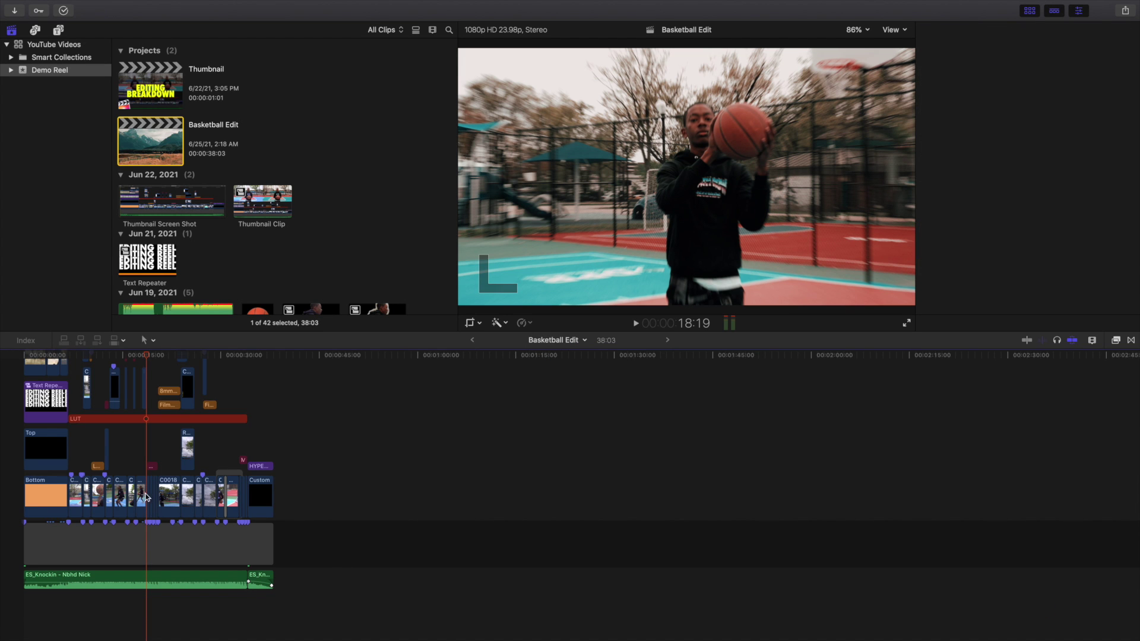
key("Home")
key("shift+z")
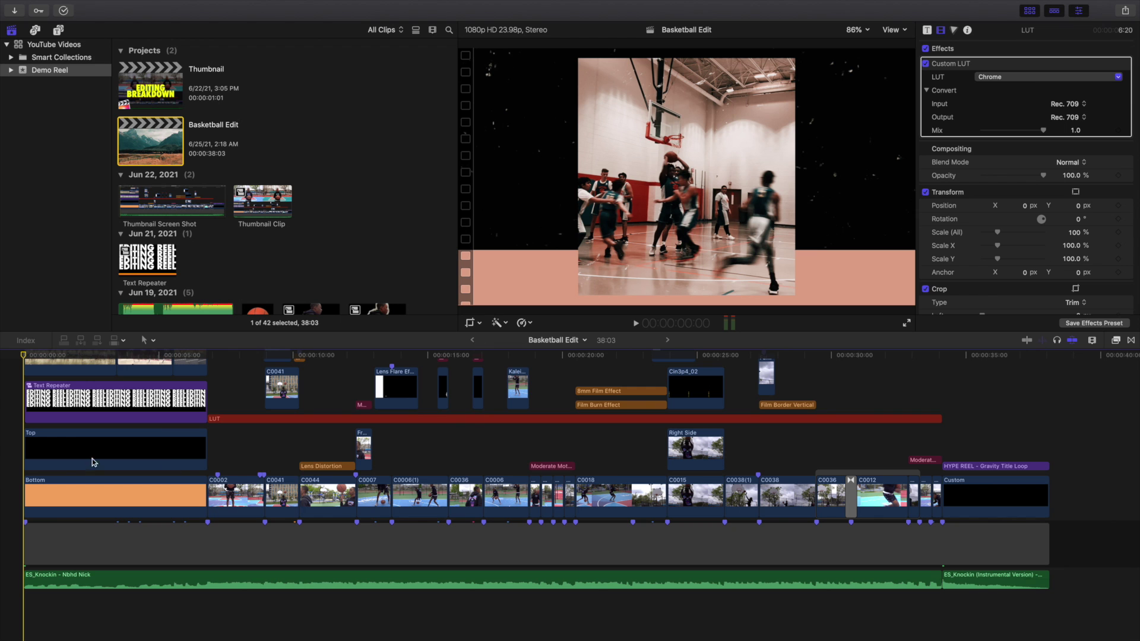
Try moving clip C0018 out from under the film effect layers to a connected position above C0012, and undo the move
scroll(394, 504, "right", 5)
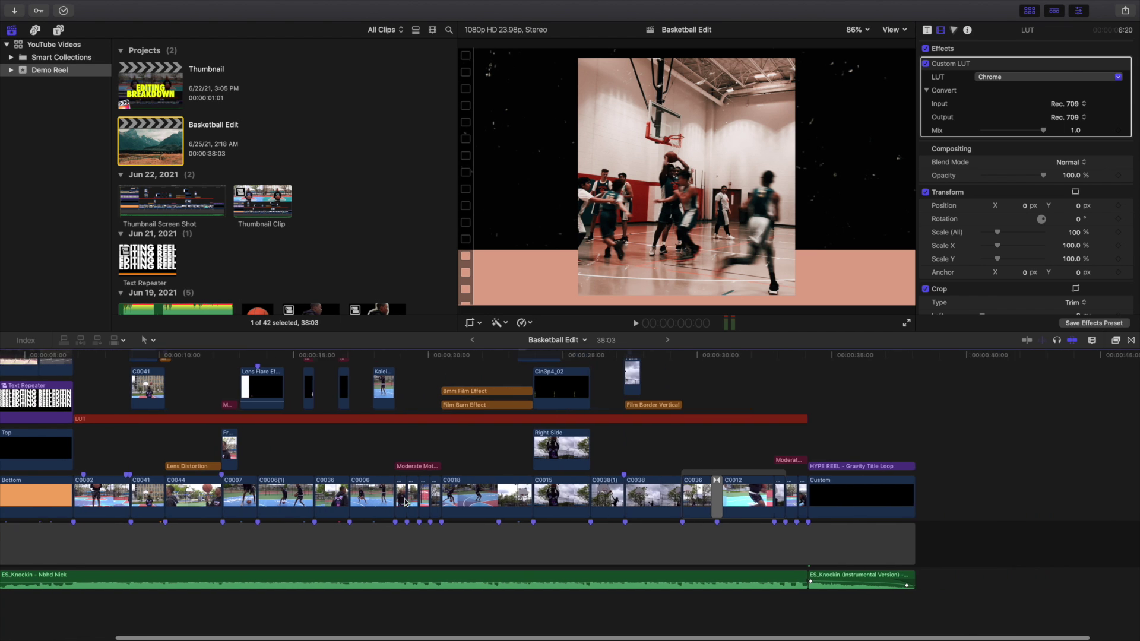
scroll(425, 493, "right", 2)
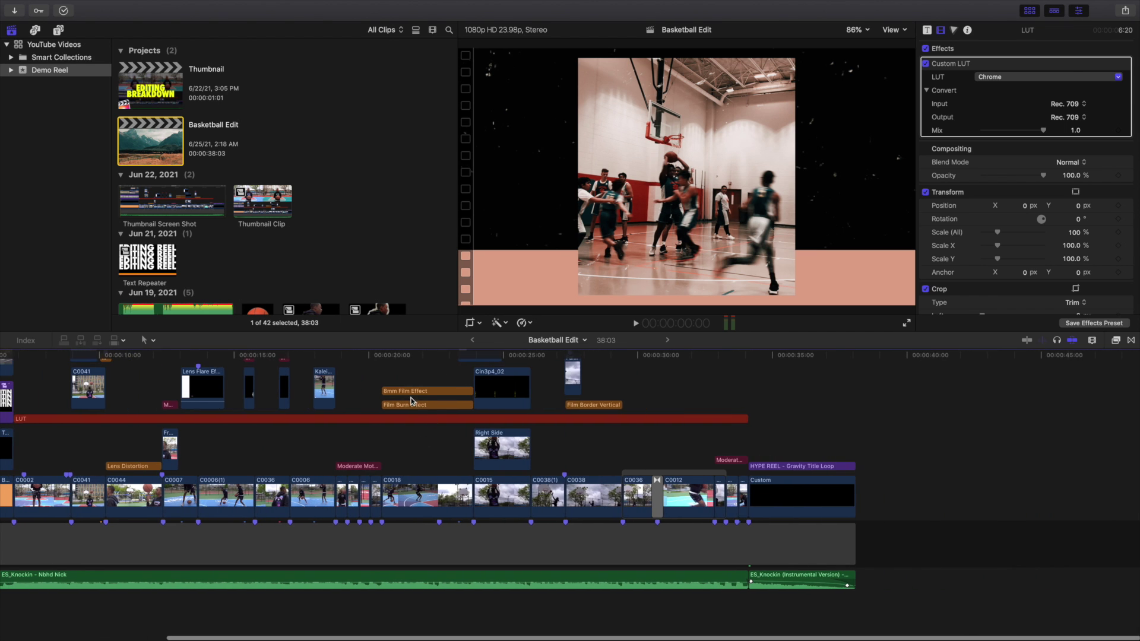
scroll(410, 398, "up", 1)
scroll(411, 387, "left", 7)
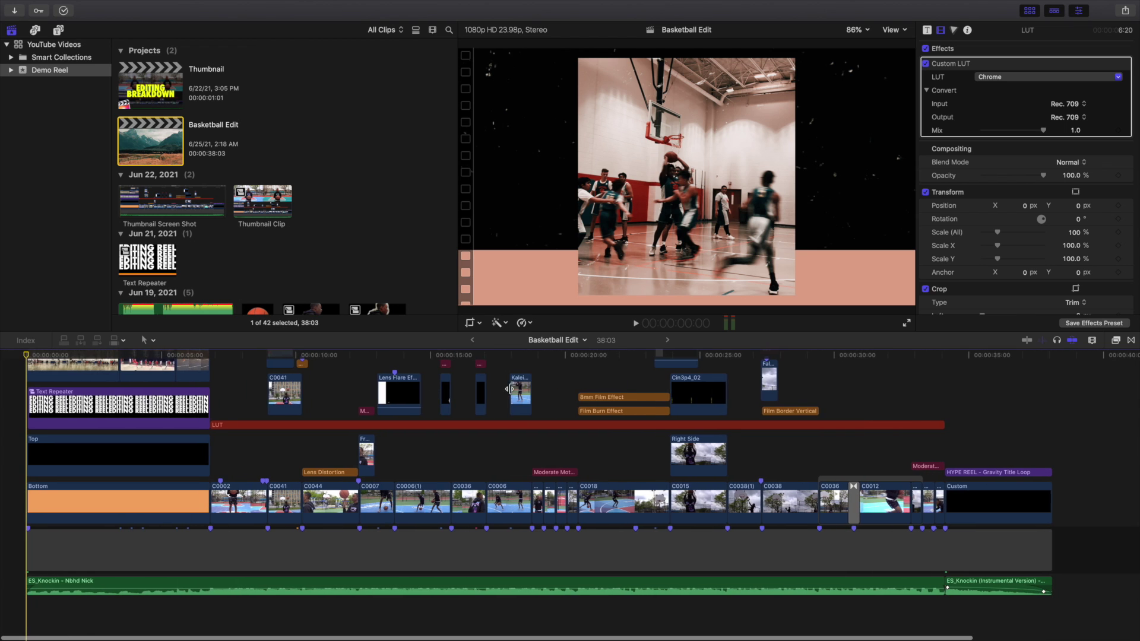
left_click(610, 390)
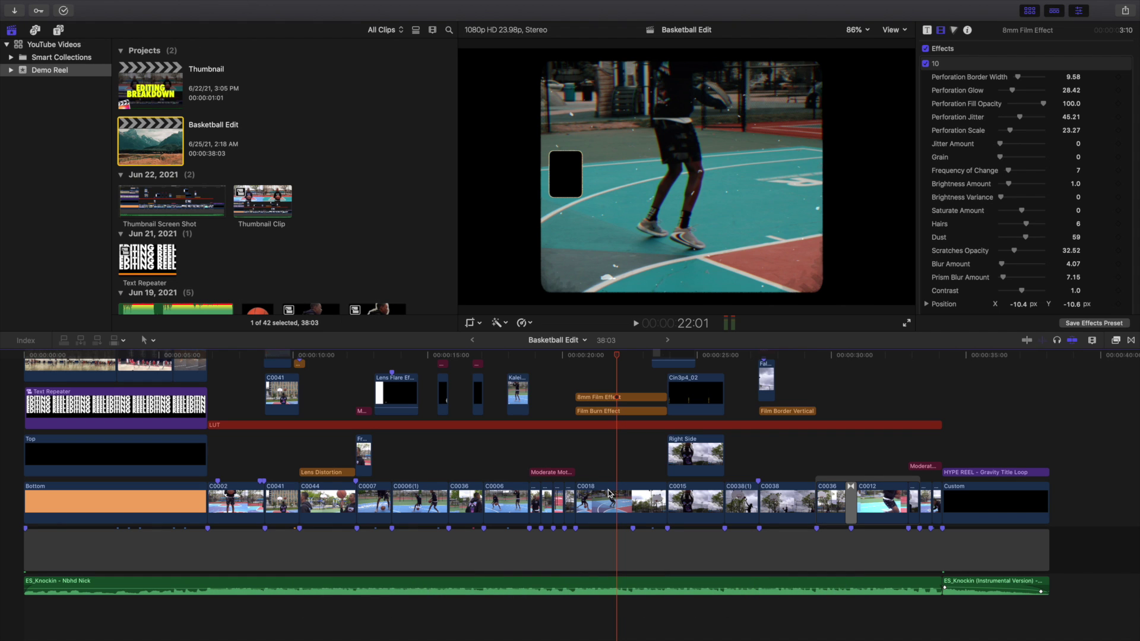
left_click_drag(609, 498, 888, 378)
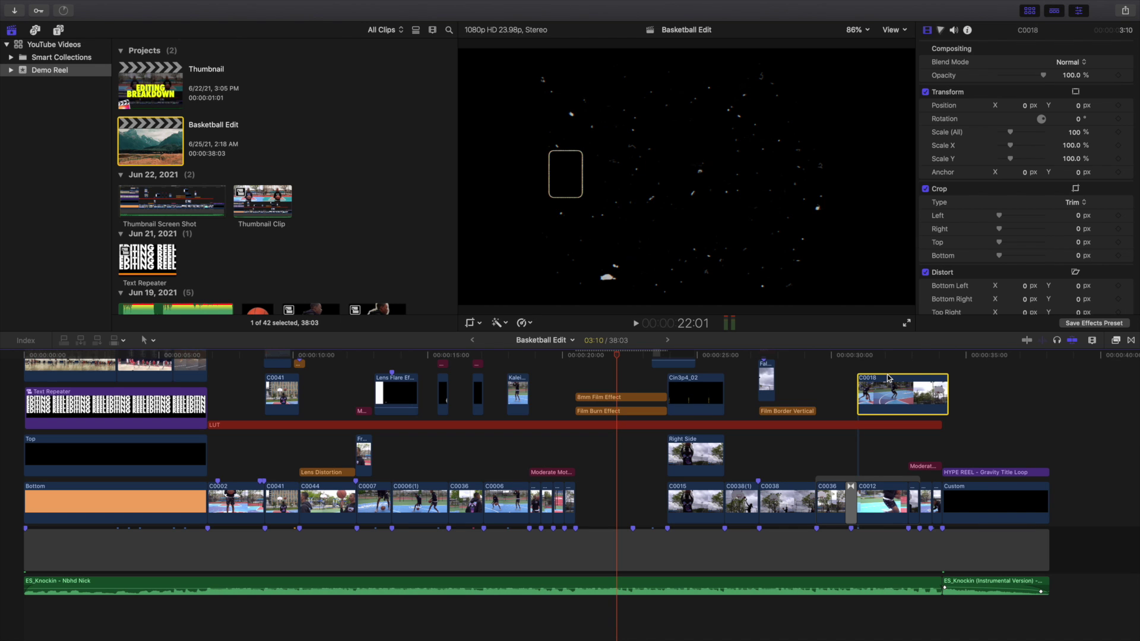
key("super+z")
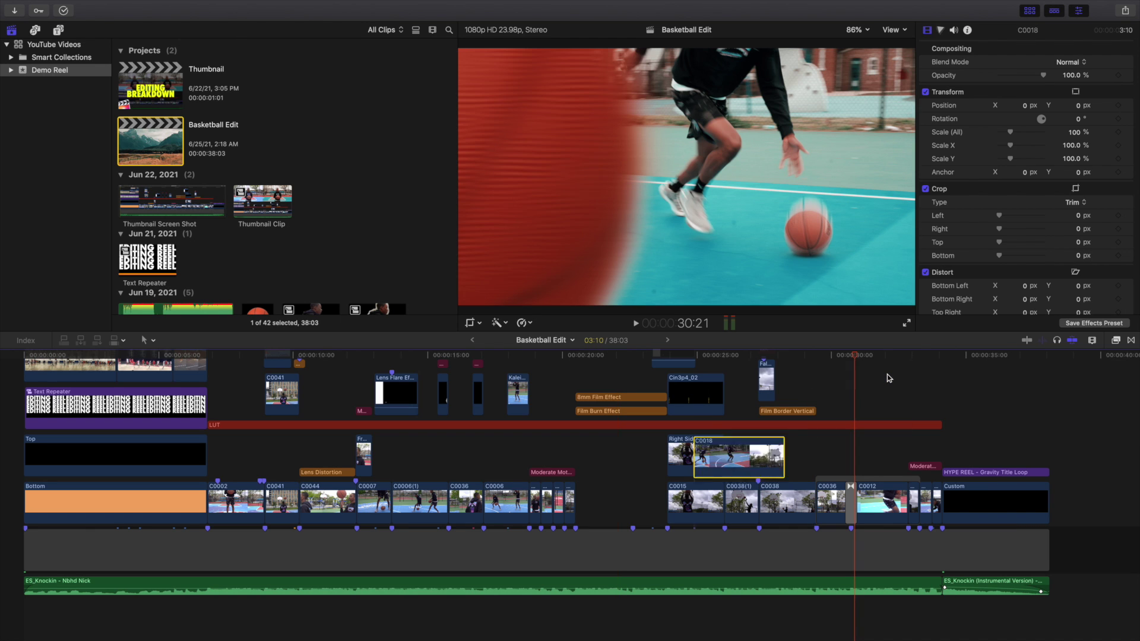
Place the playhead at 22:08 and select the 8mm Film Effect layer above clip C0018
left_click(625, 382)
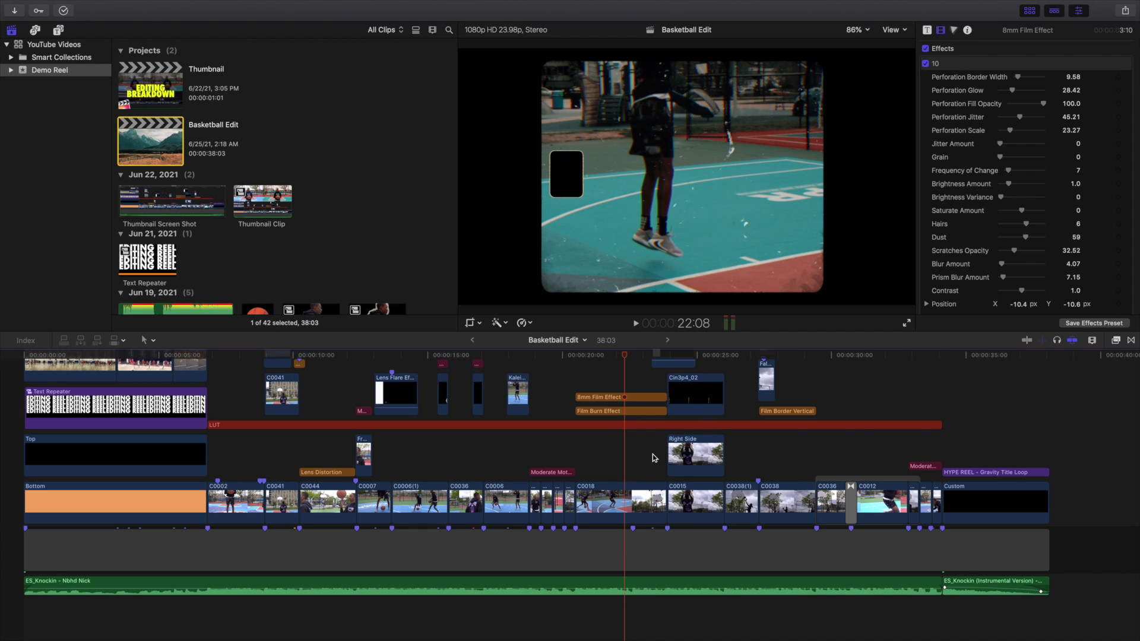
scroll(612, 440, "up", 2)
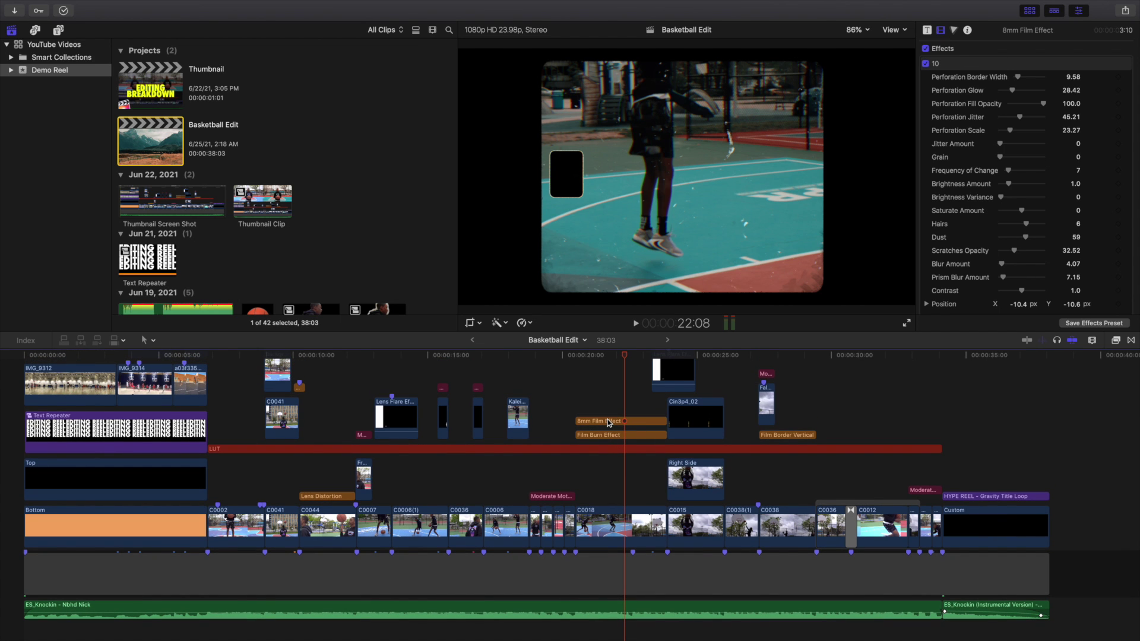
left_click(609, 423)
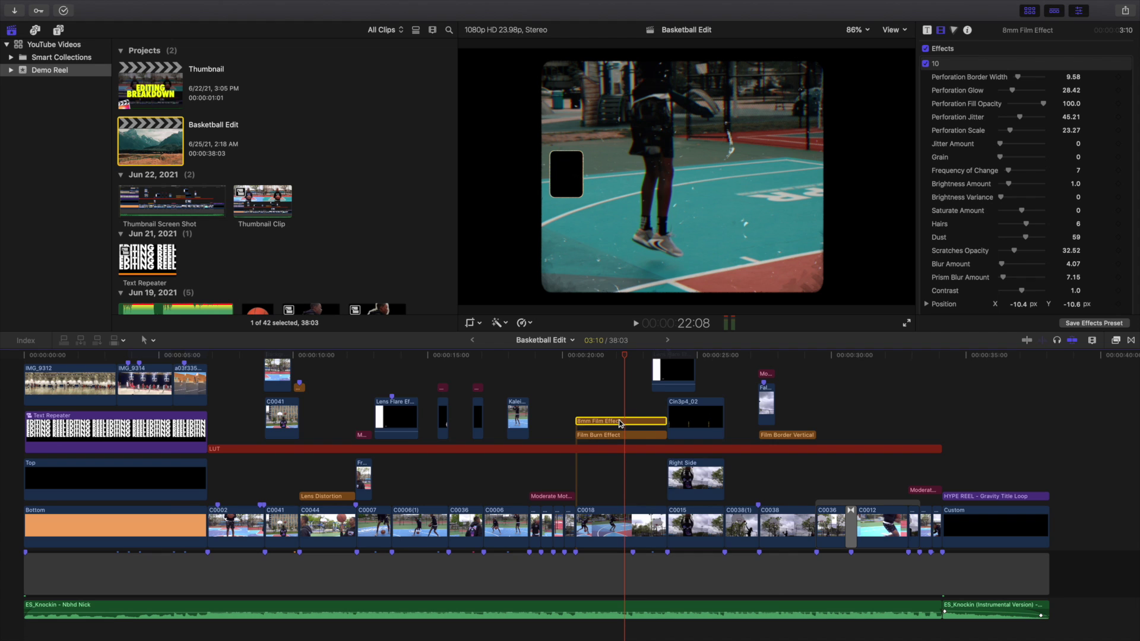
Open the role editor for the YouTube Videos library from the 8mm Film Effect layer, review the video and audio roles, and cancel
right_click(624, 423)
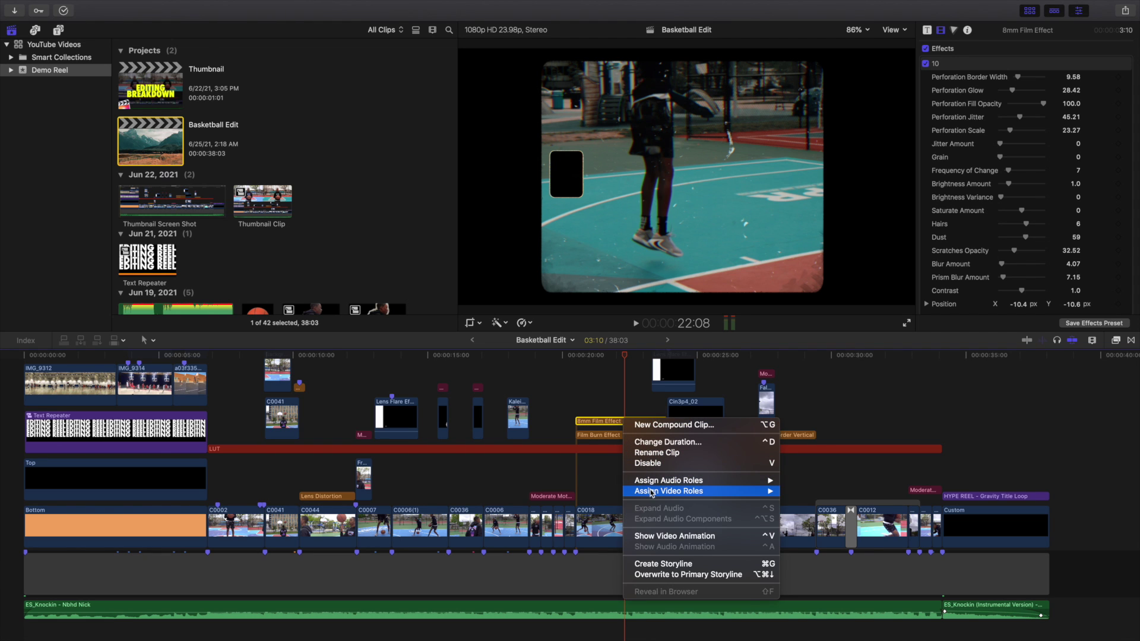
mouse_move(653, 493)
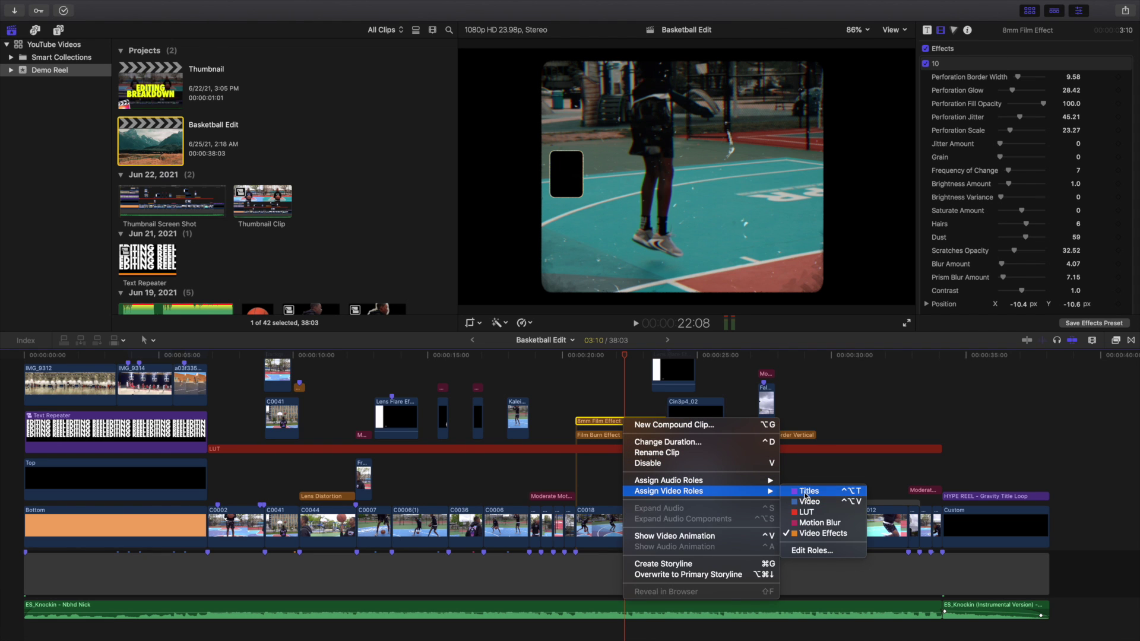
left_click(811, 551)
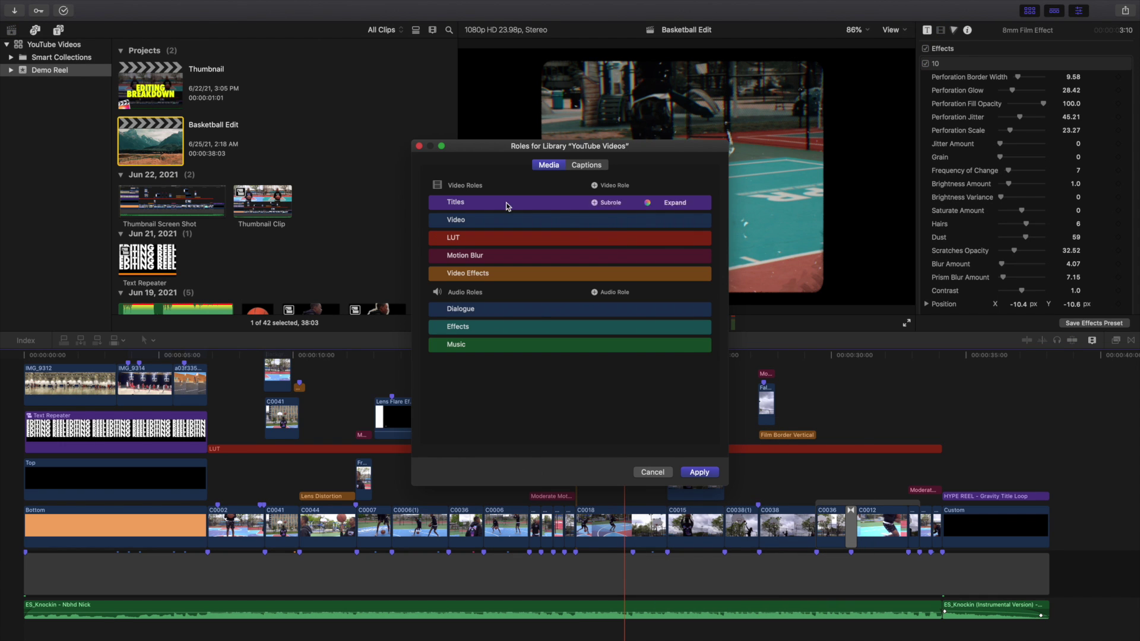
left_click(652, 472)
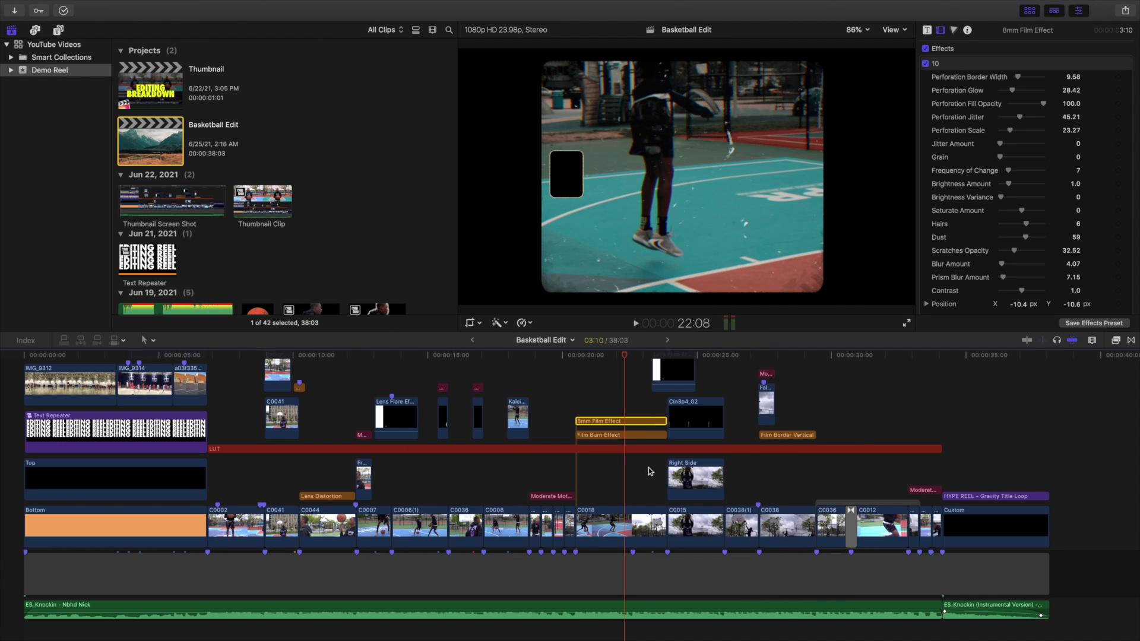
Review which video roles can be assigned to the 8mm Film Effect layer, dismiss the choices and place the playhead at 21:23
right_click(626, 421)
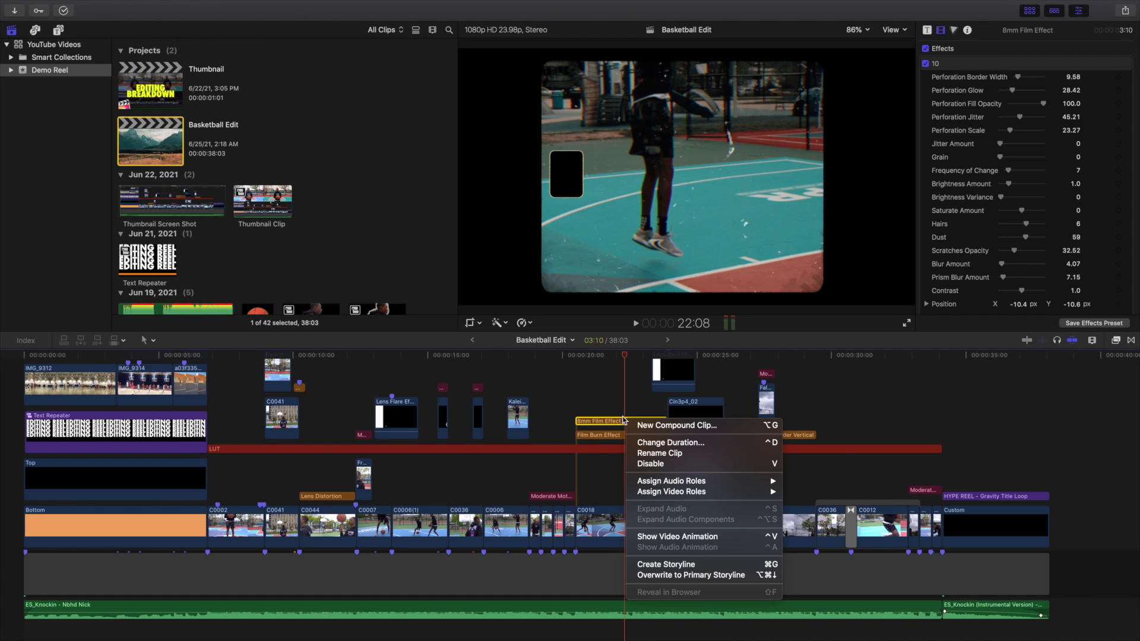
mouse_move(671, 492)
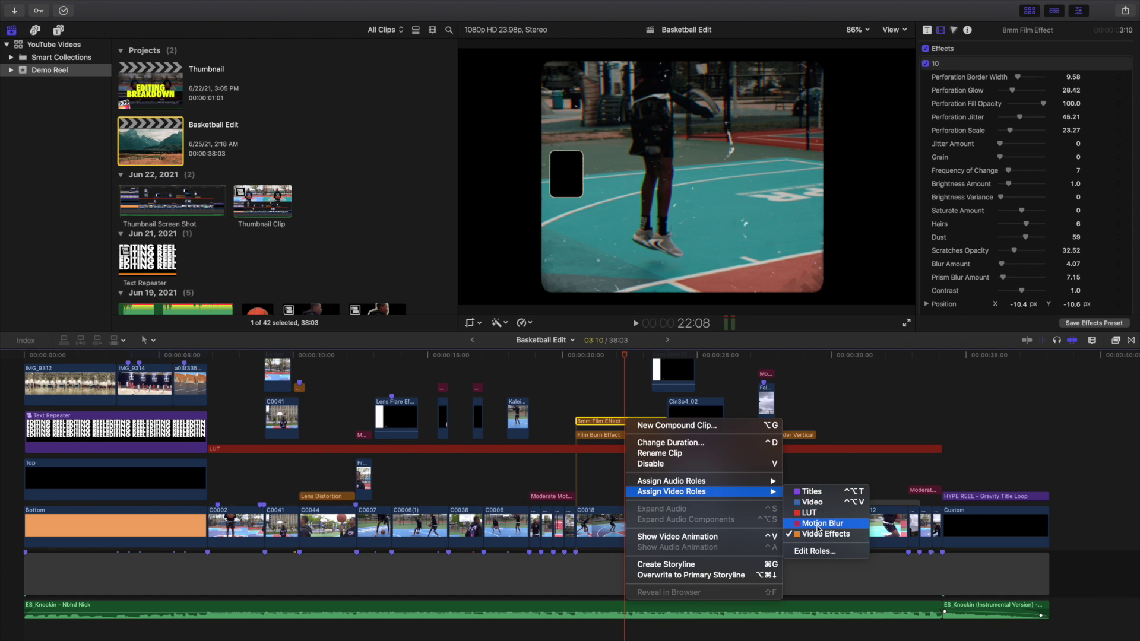
left_click(614, 406)
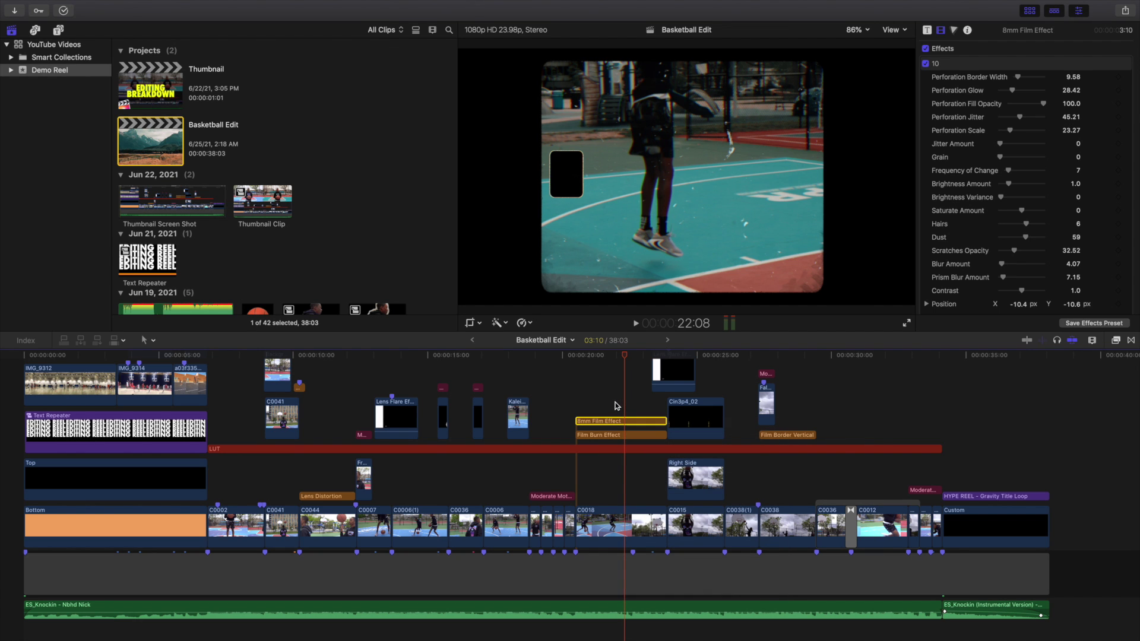
left_click(615, 406)
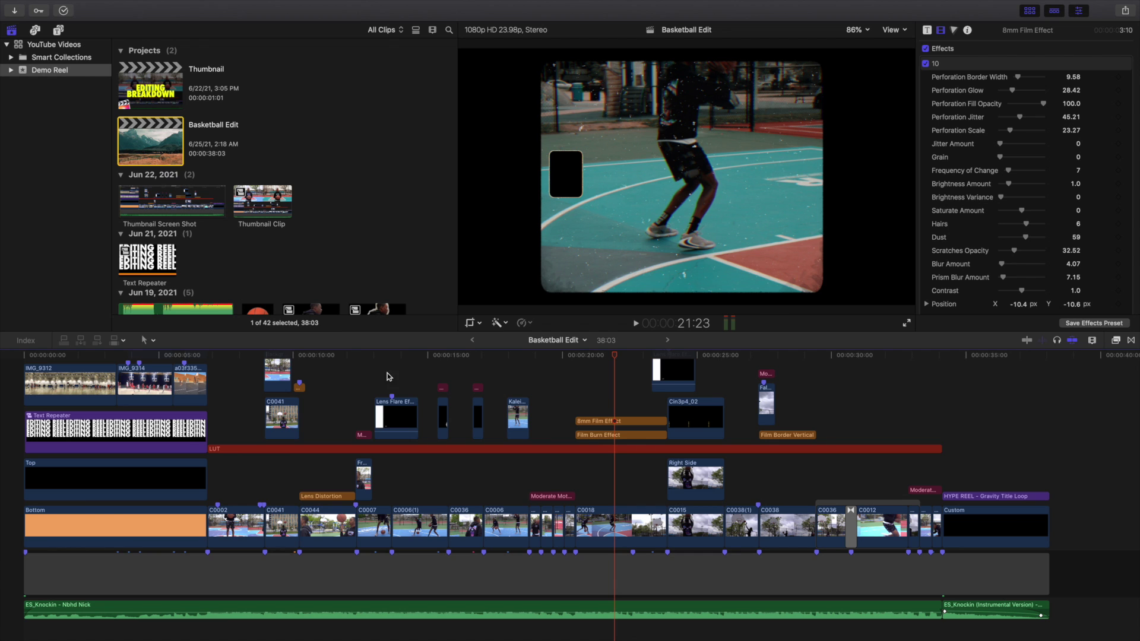
Place the playhead at 11:08, look over both LUT layers and select the long one running from clip C0002 onward
left_click(331, 396)
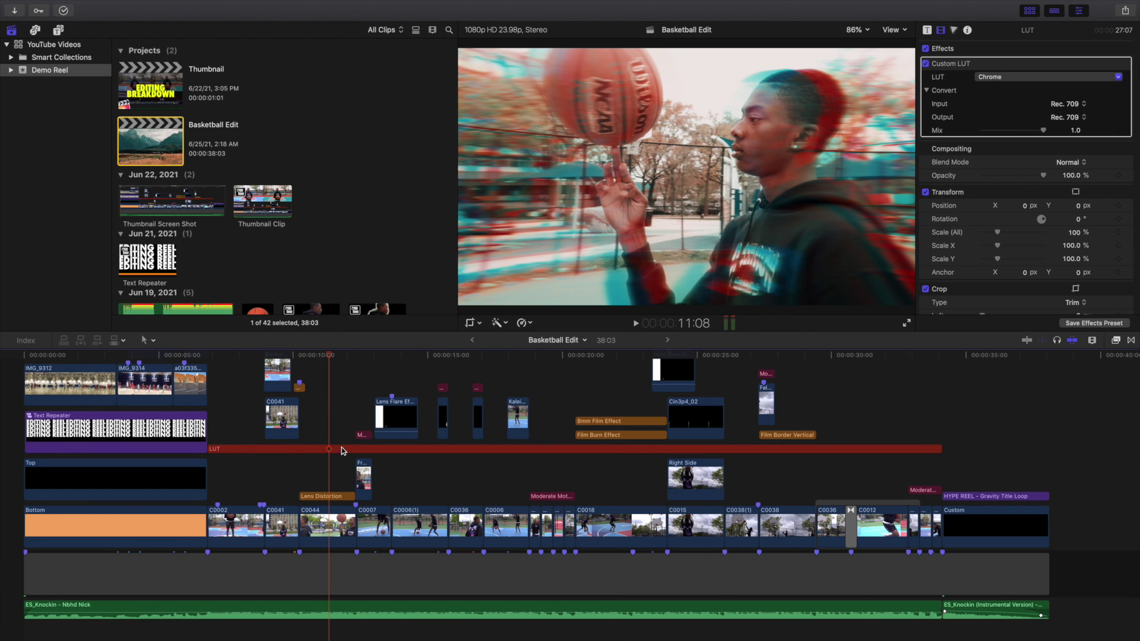
scroll(172, 410, "up", 5)
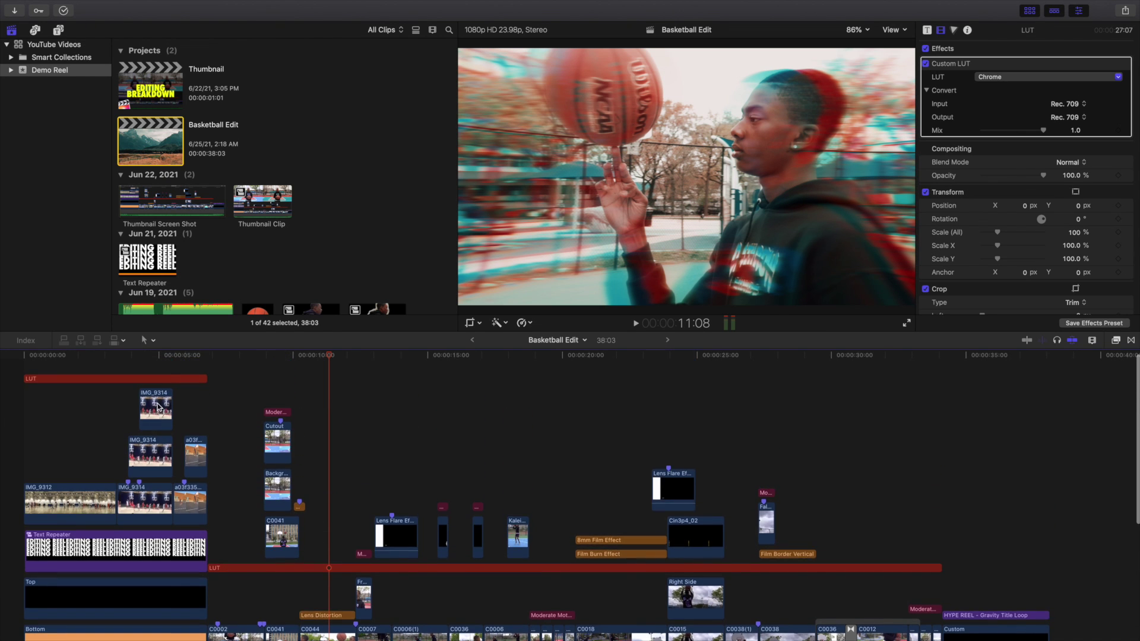
scroll(343, 453, "down", 3)
scroll(343, 453, "down", 3)
left_click(345, 450)
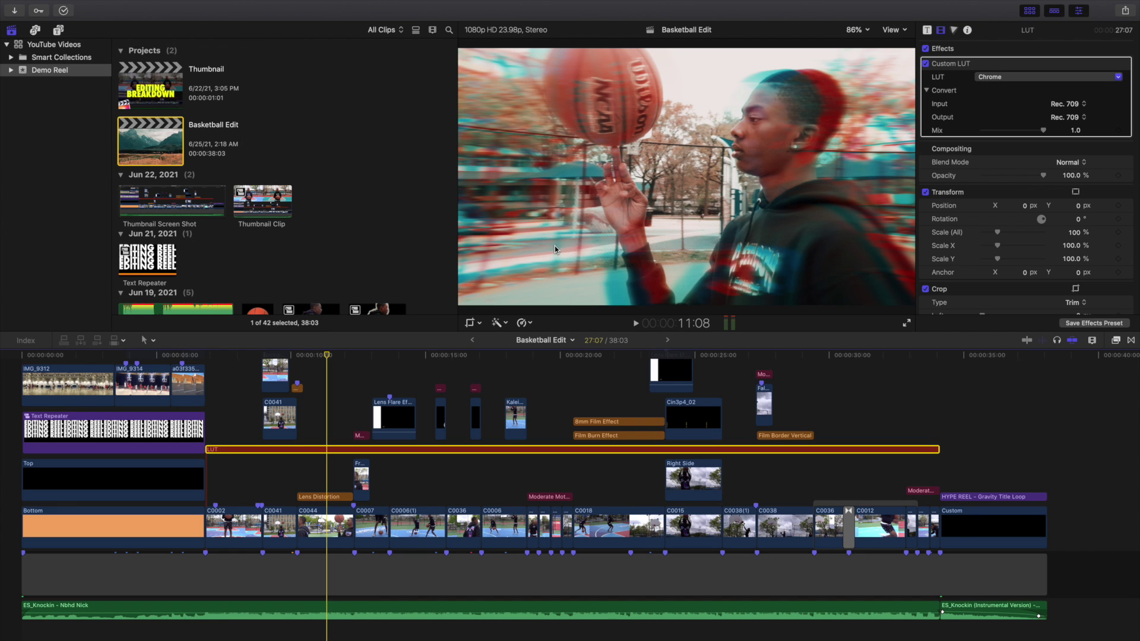
Check the frame under the Lens Flare Effect at 13:16 and return the playhead to 11:10 over clip C0044
scroll(258, 296, "down", 10)
scroll(344, 412, "up", 1)
scroll(345, 412, "up", 1)
left_click(327, 403)
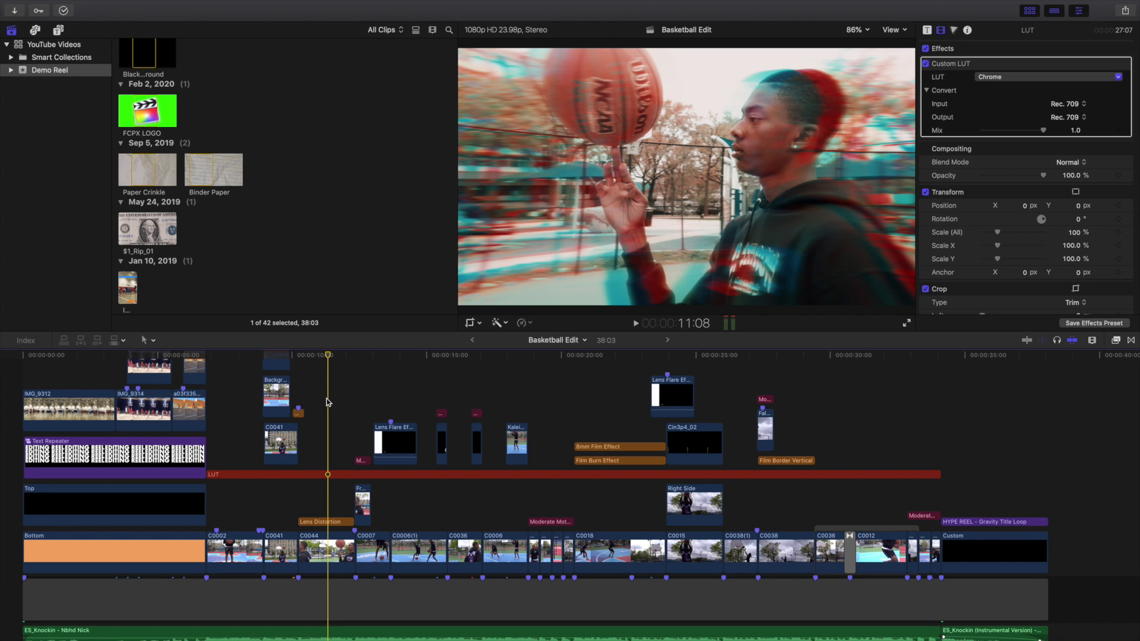
left_click(390, 401)
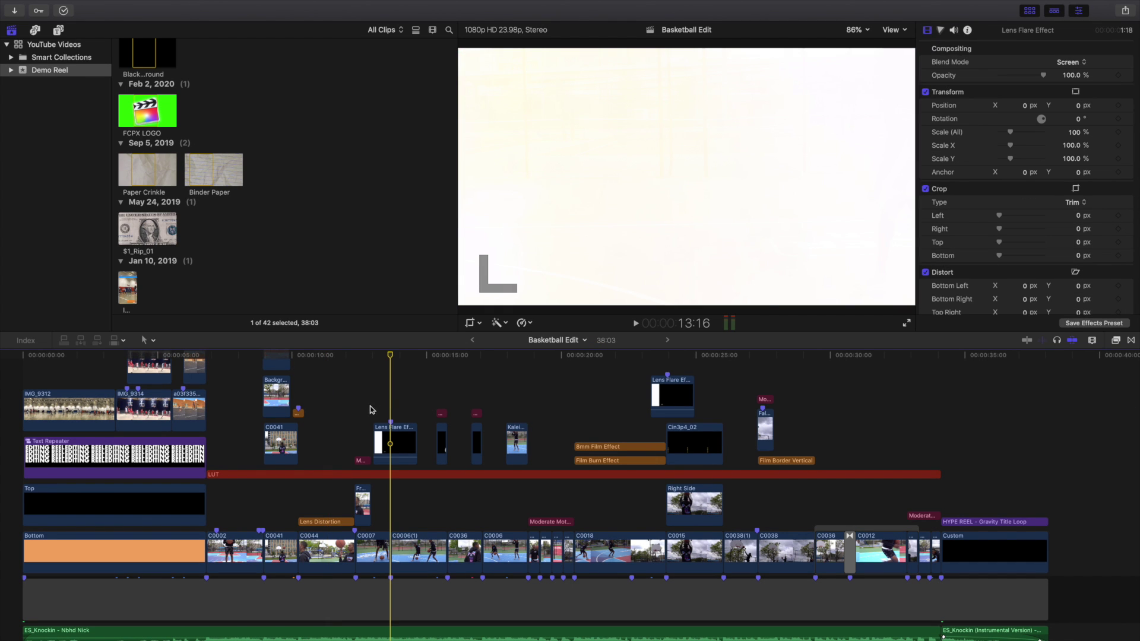
left_click(331, 417)
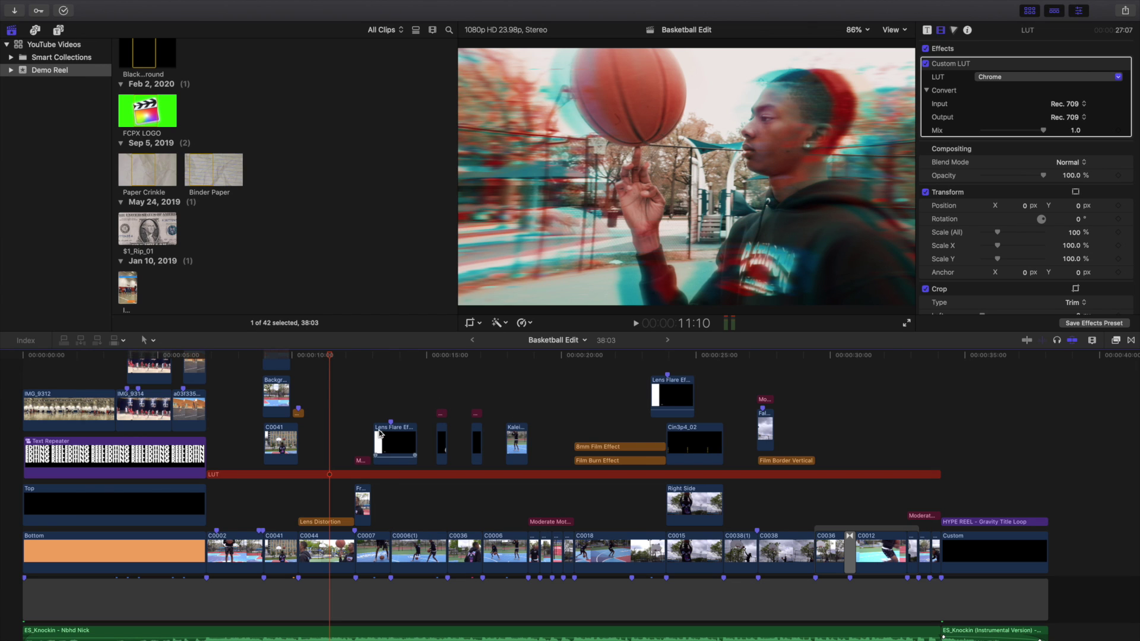
Try moving the Lens Distortion layer from below to above the long LUT layer, undo the move, and place the playhead at 11:06
left_click(328, 523)
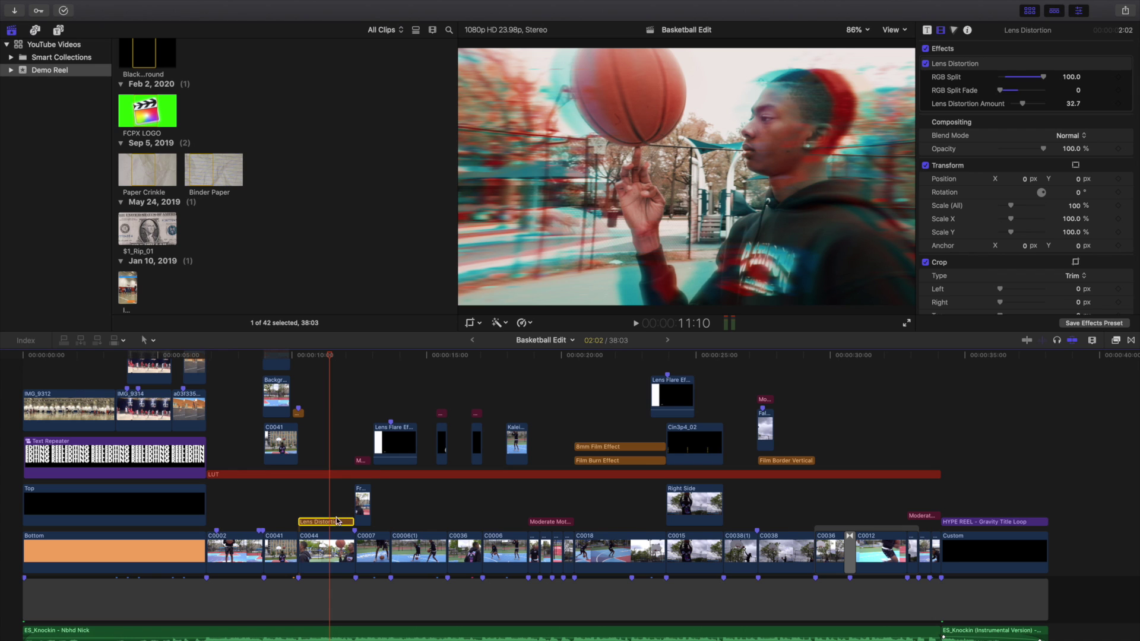
left_click_drag(336, 523, 332, 463)
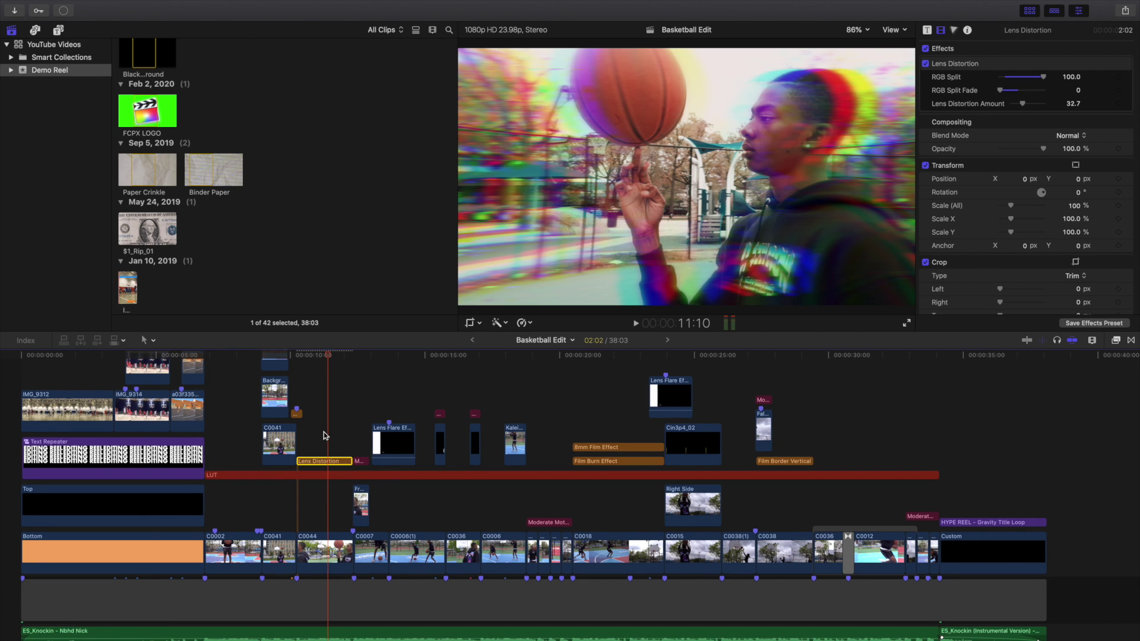
key("super+z")
left_click(323, 435)
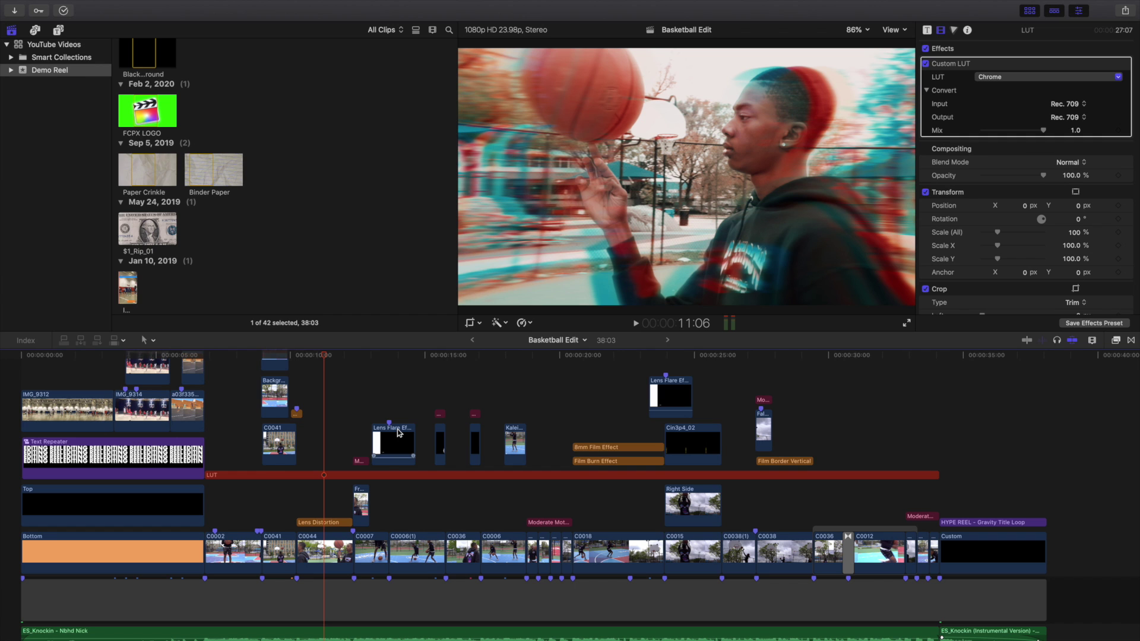
Place the playhead at 9:13 over the stacked Cutout, Background and C0041 clips
scroll(358, 425, "up", 3)
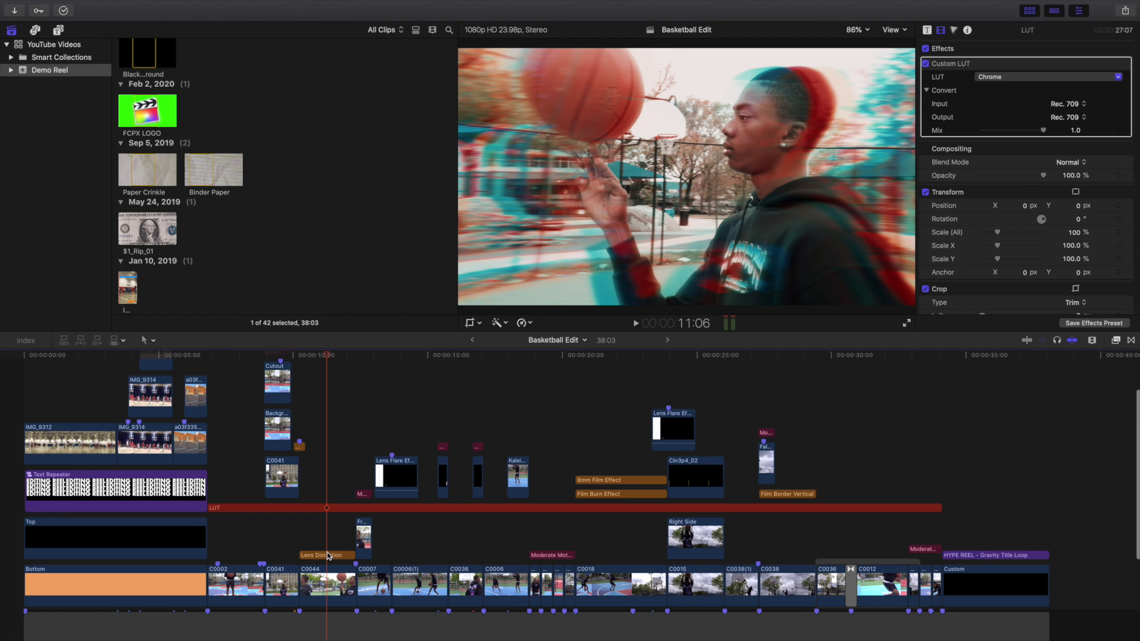
scroll(324, 494, "up", 3)
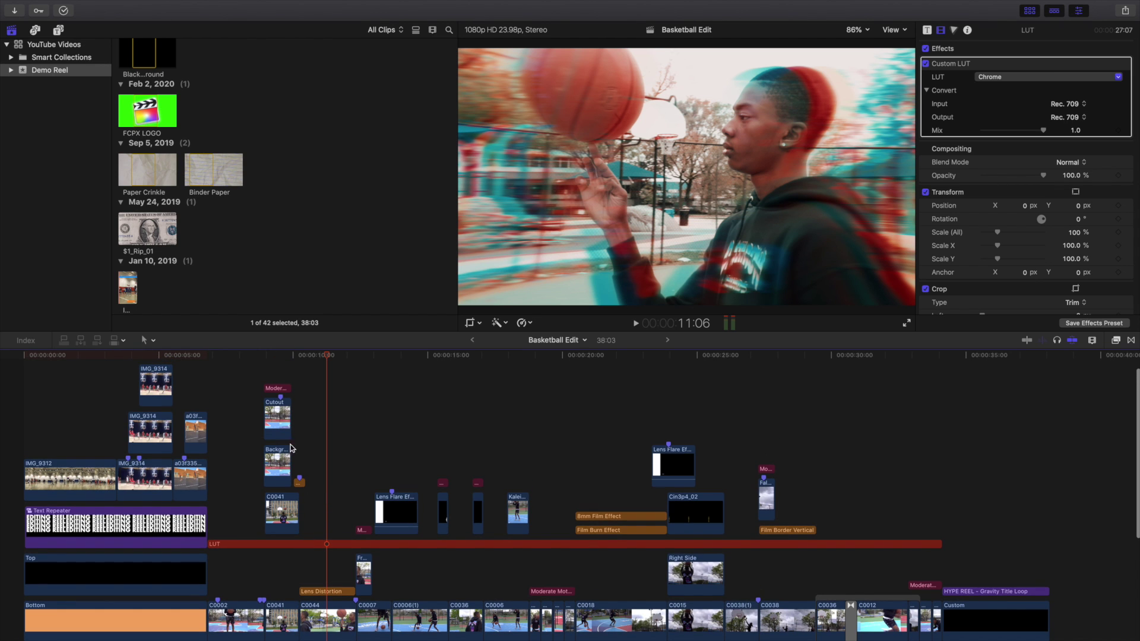
left_click(276, 377)
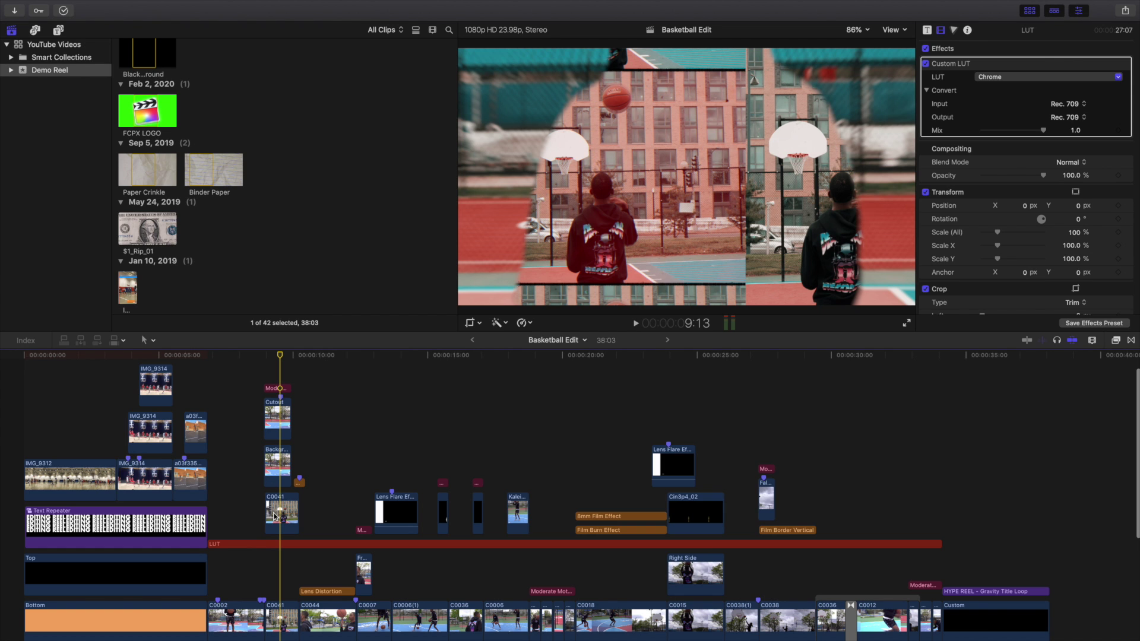
Inspect clip C0041 in the primary storyline and the Draw Mask and Custom LUT effects of the Cutout clip above it
scroll(248, 488, "down", 3)
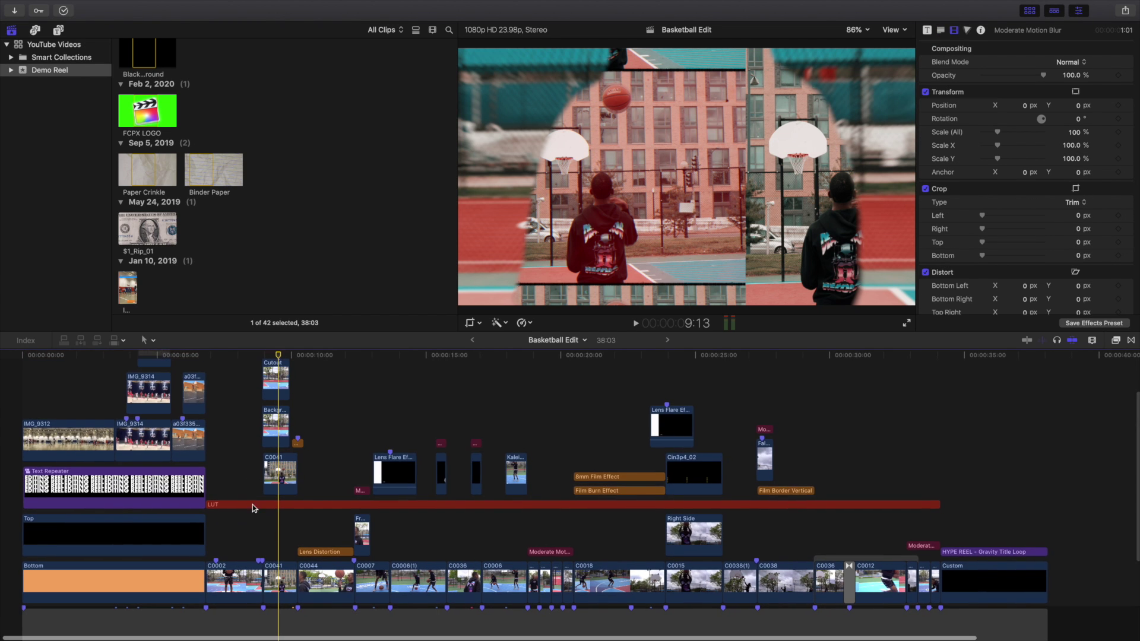
left_click(277, 575)
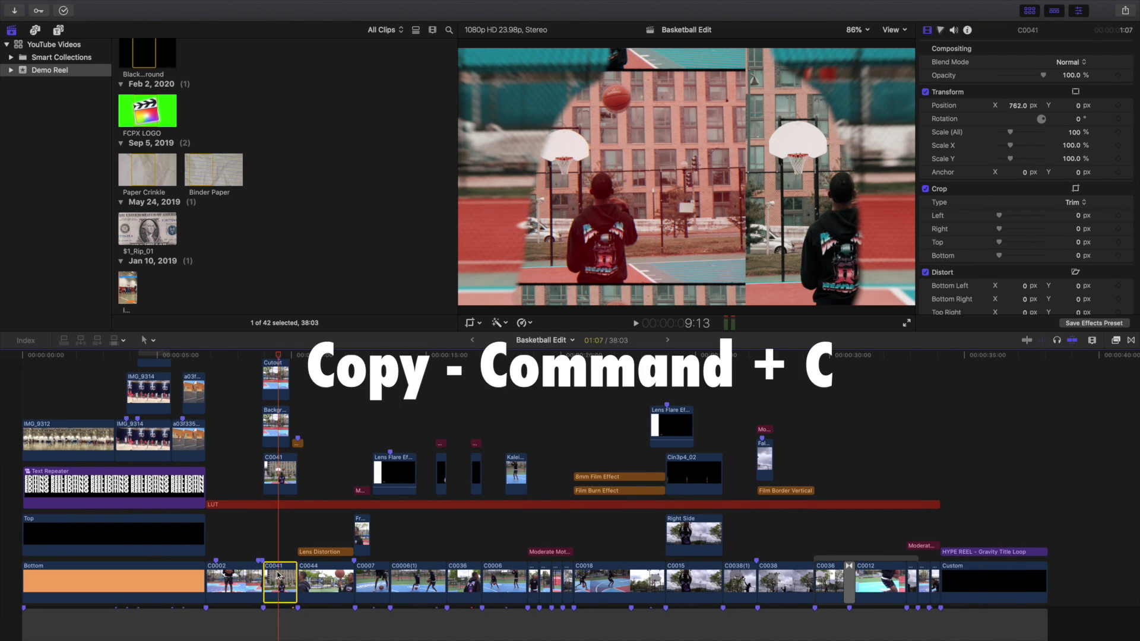
scroll(277, 505, "up", 5)
left_click(275, 440)
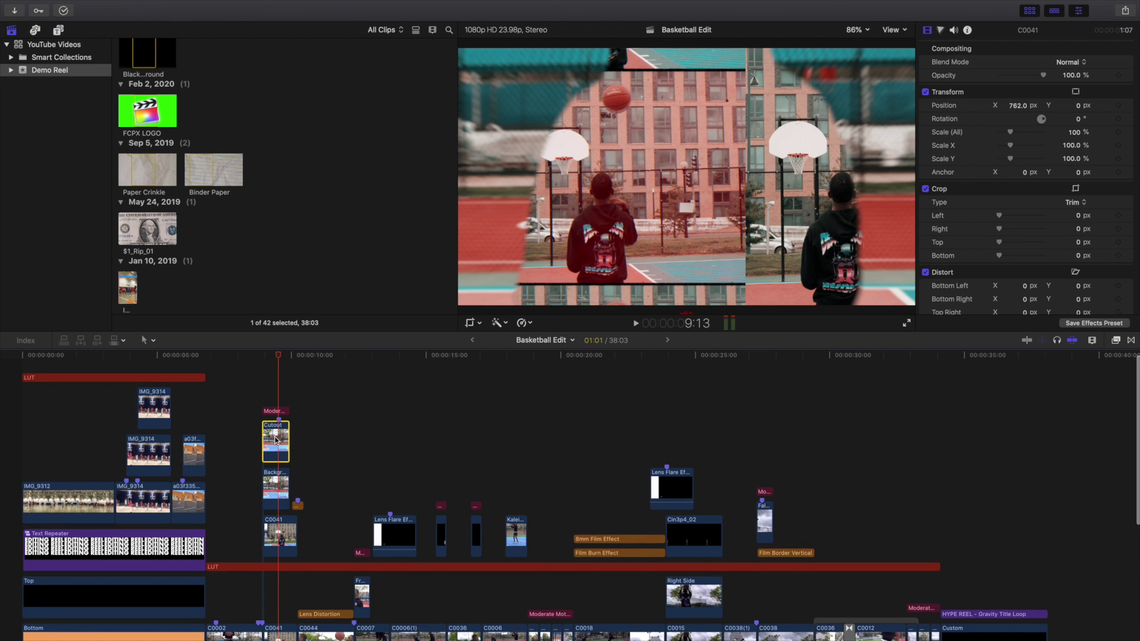
key("shift+super+v")
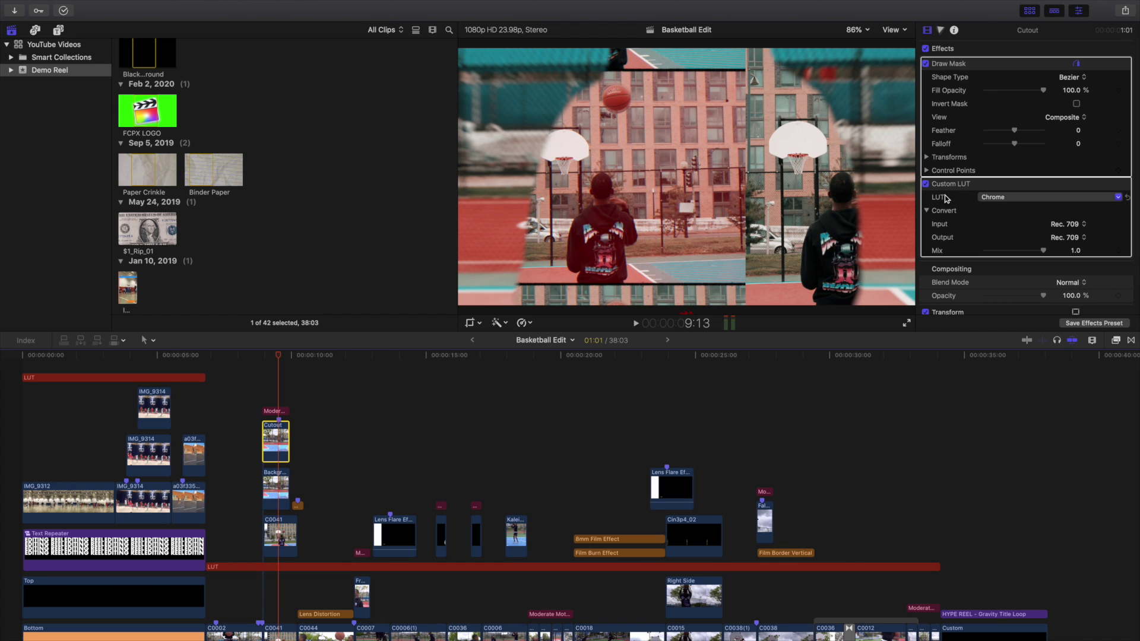
scroll(326, 433, "down", 3)
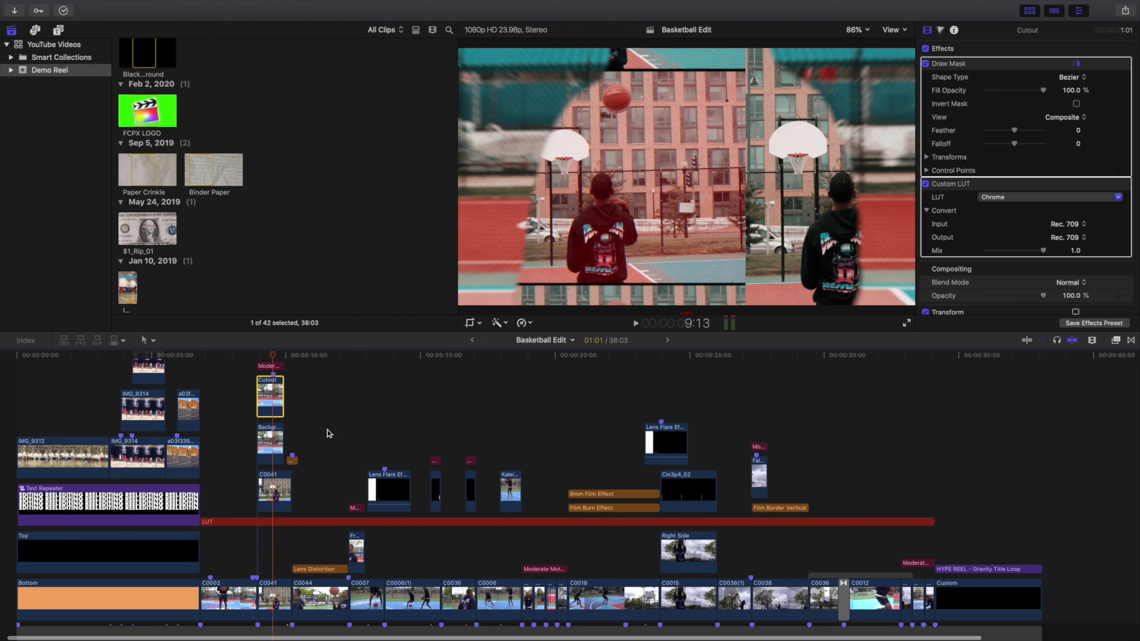
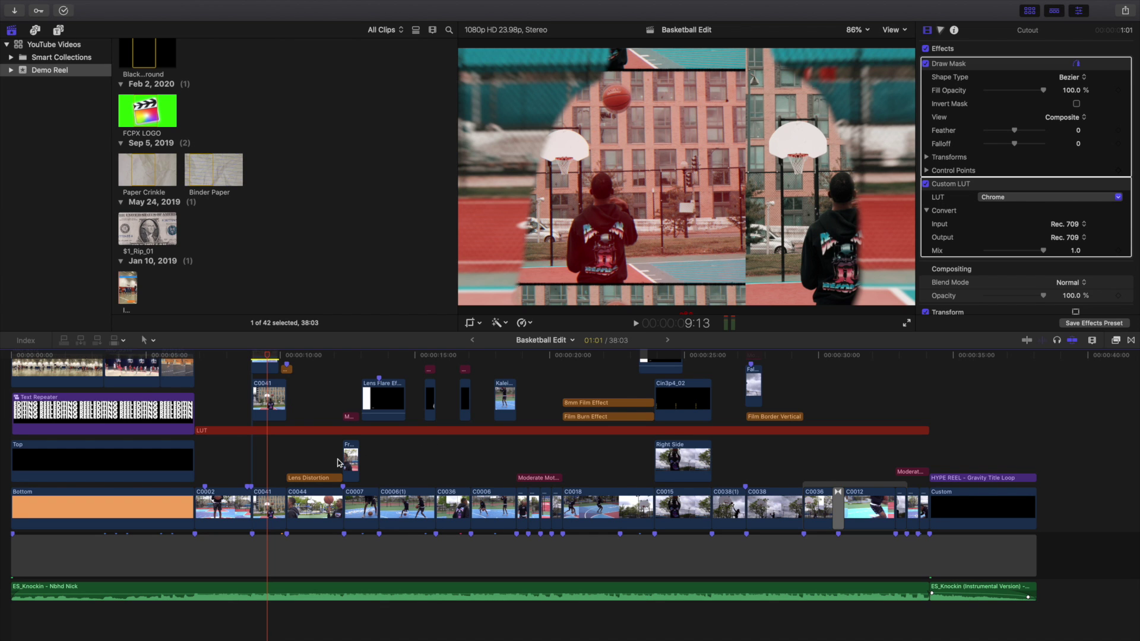
Return the playhead to the project start and select clip IMG_9312 above the Text Repeater title
scroll(338, 463, "up", 3)
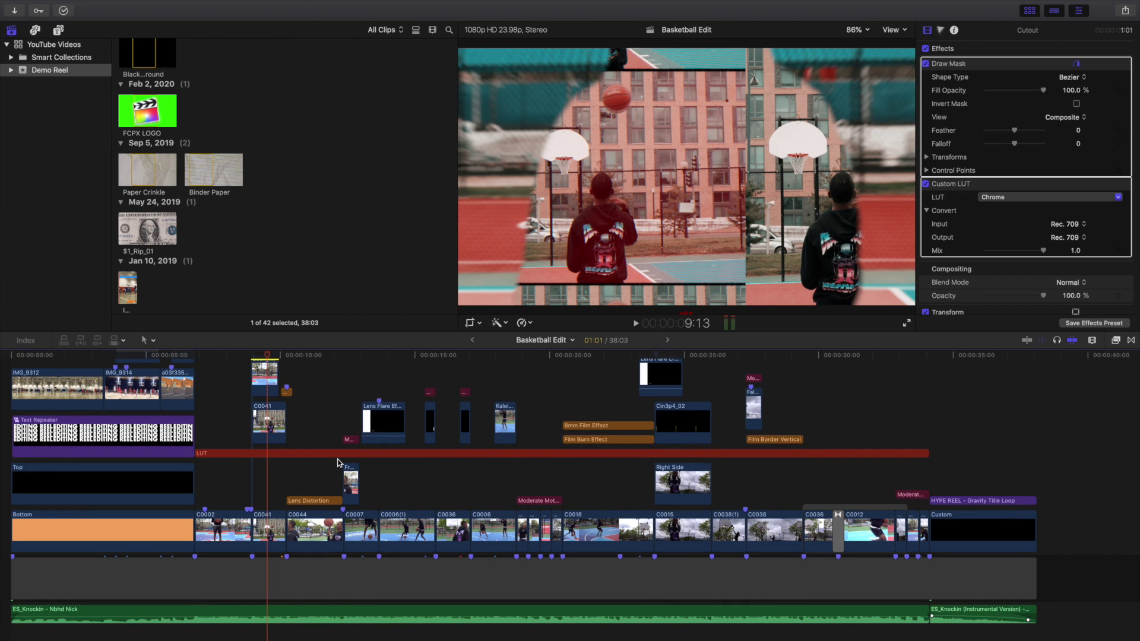
left_click(2, 436)
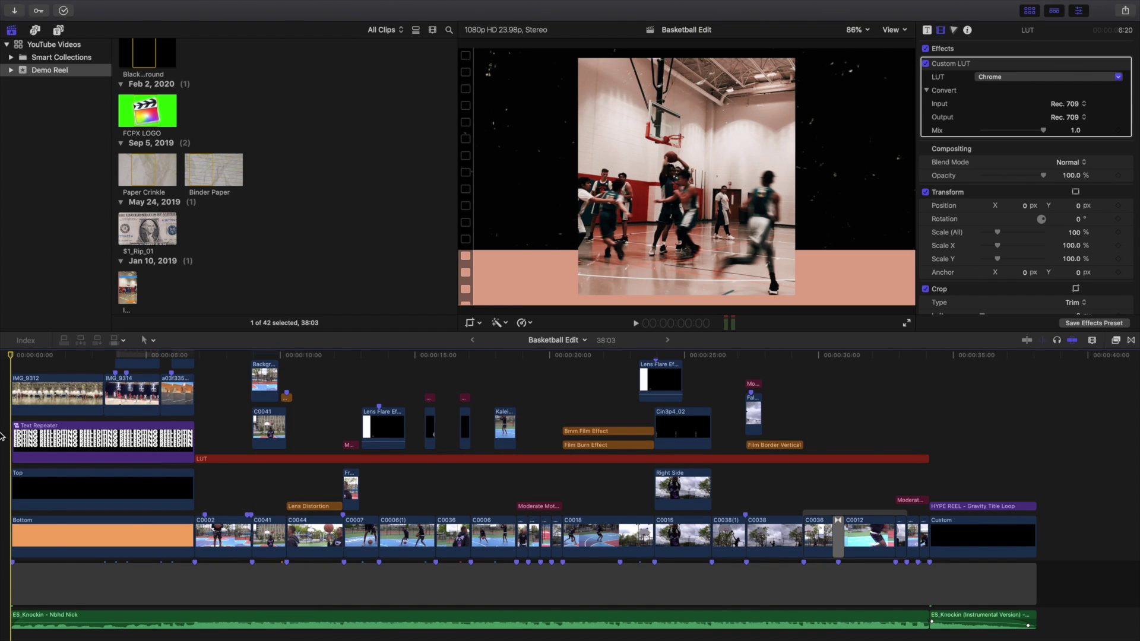
key("super+equal")
key("super+equal")
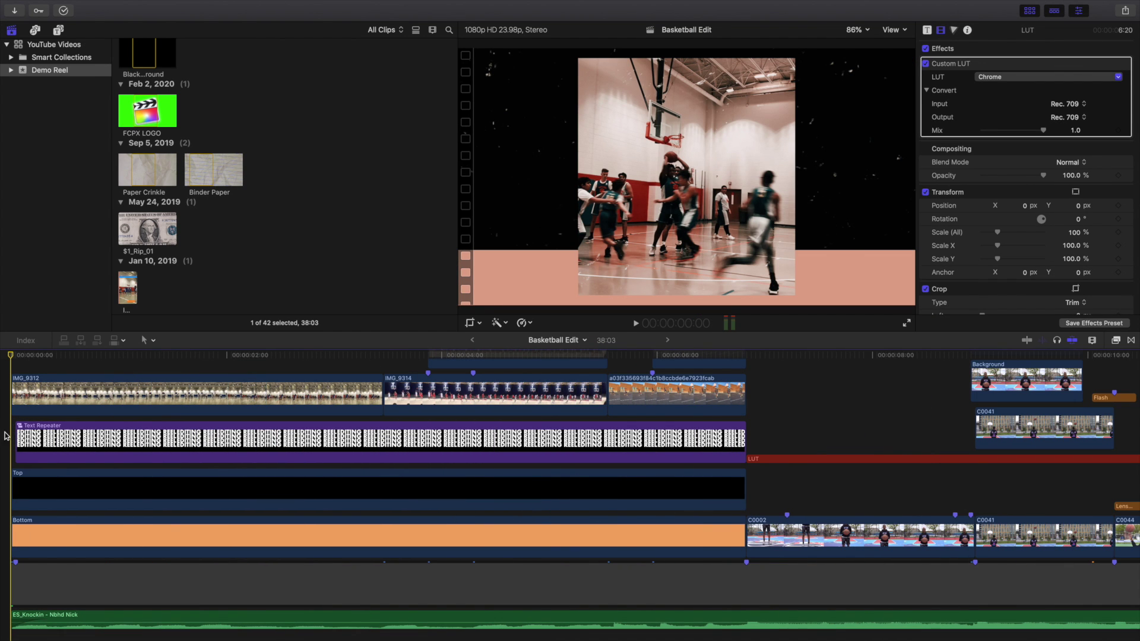
scroll(178, 449, "up", 3)
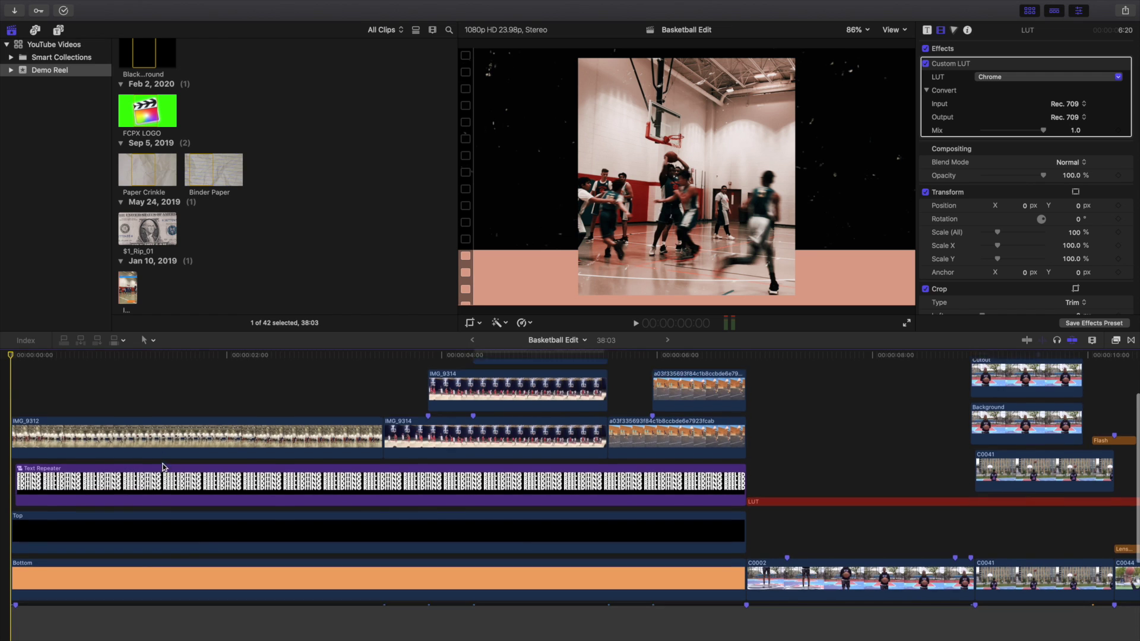
scroll(164, 467, "down", 1)
left_click(103, 440)
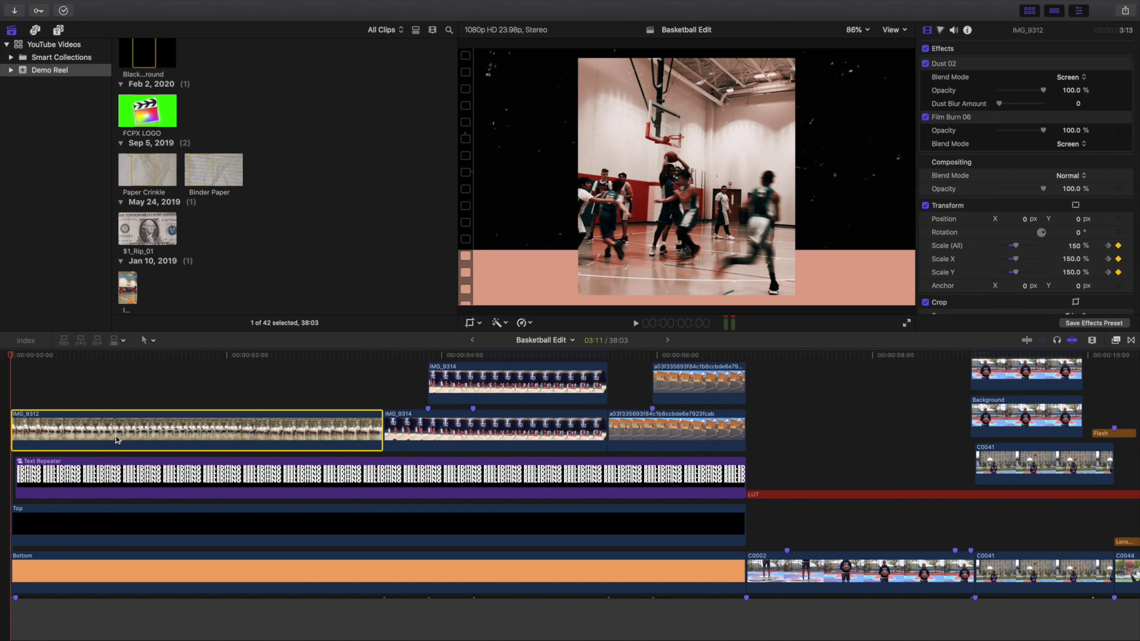
Play clip IMG_9312 from the project start twice to review its Scale keyframe animation
key("space")
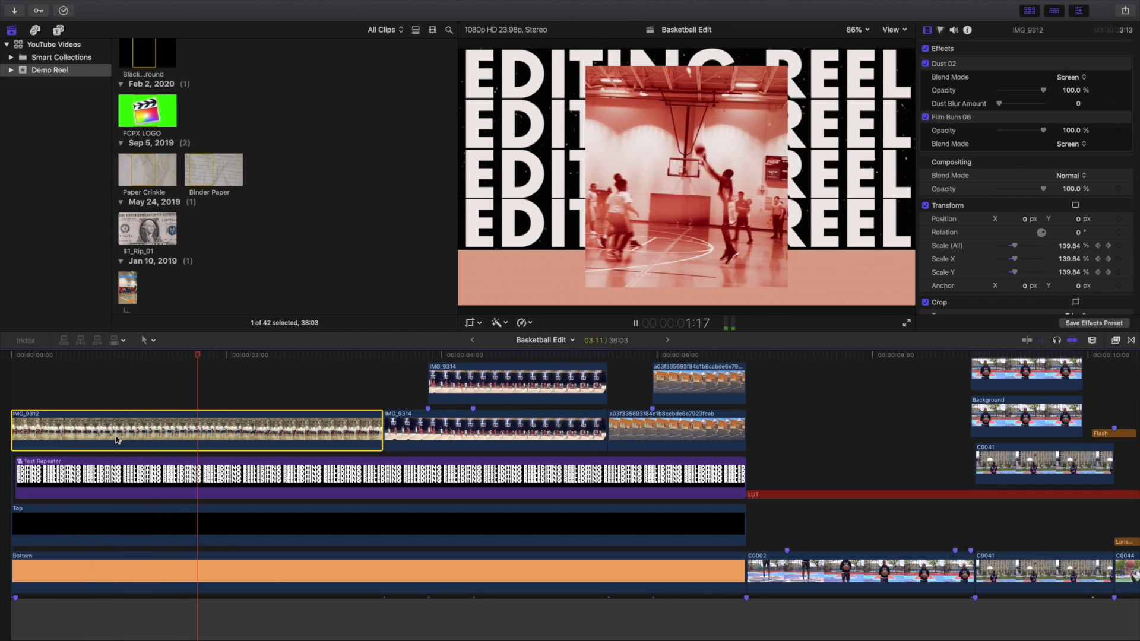
key("space")
left_click(7, 400)
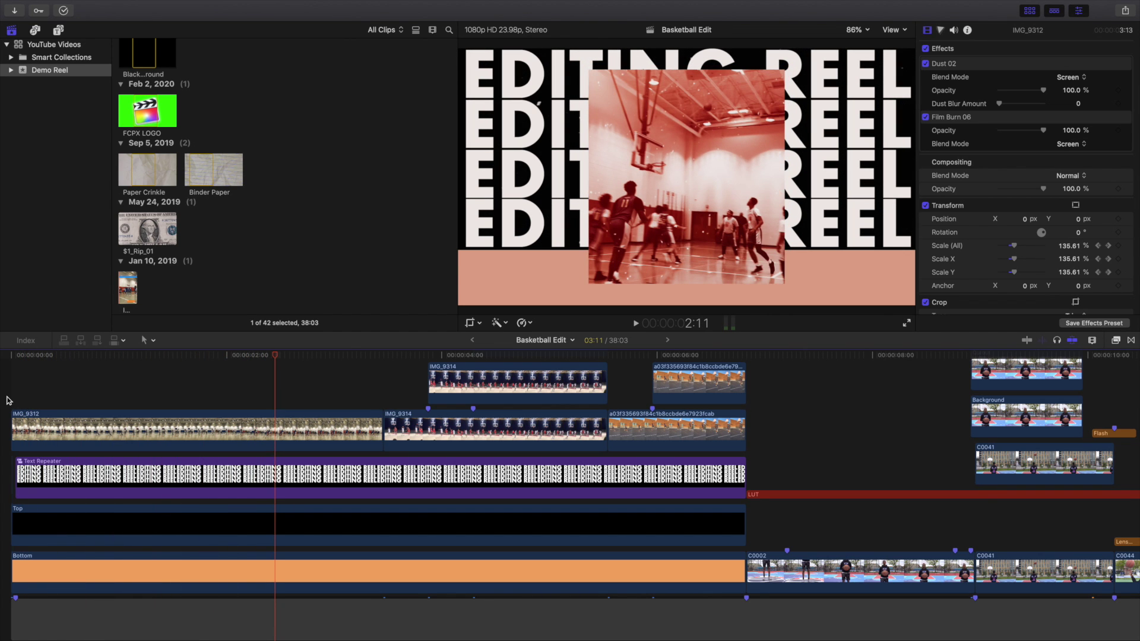
key("Home")
left_click(36, 427)
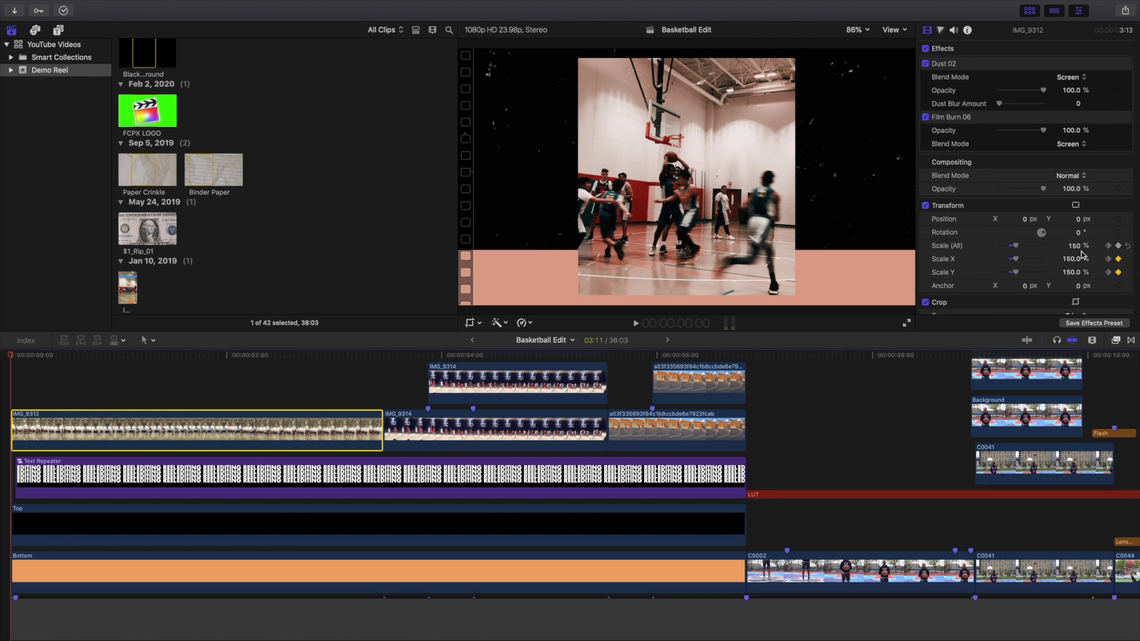
key("space")
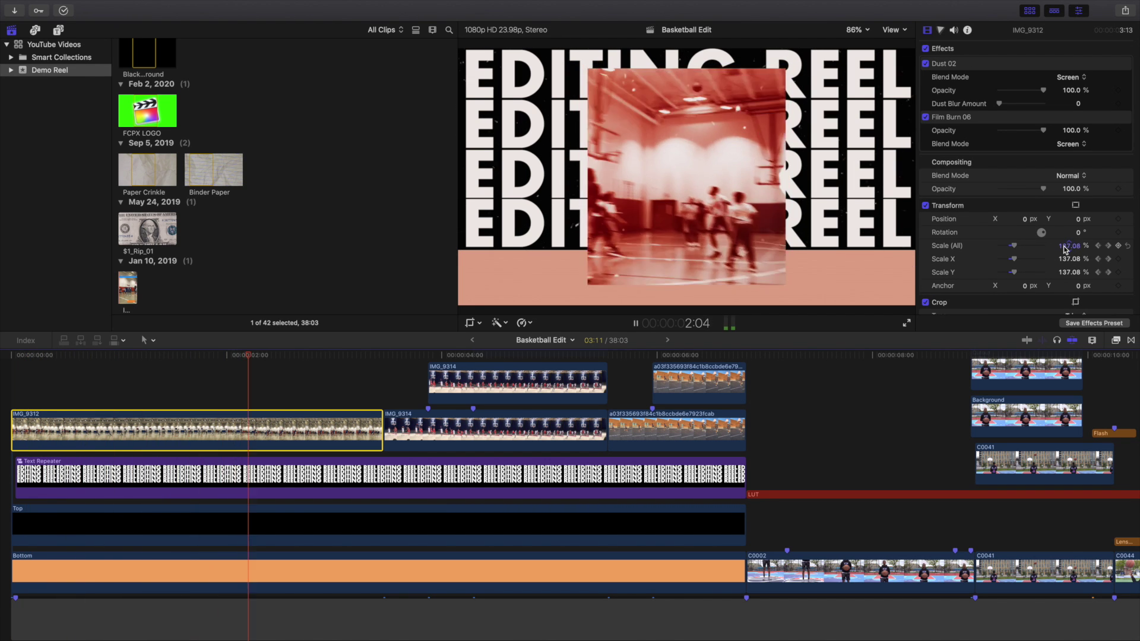
key("space")
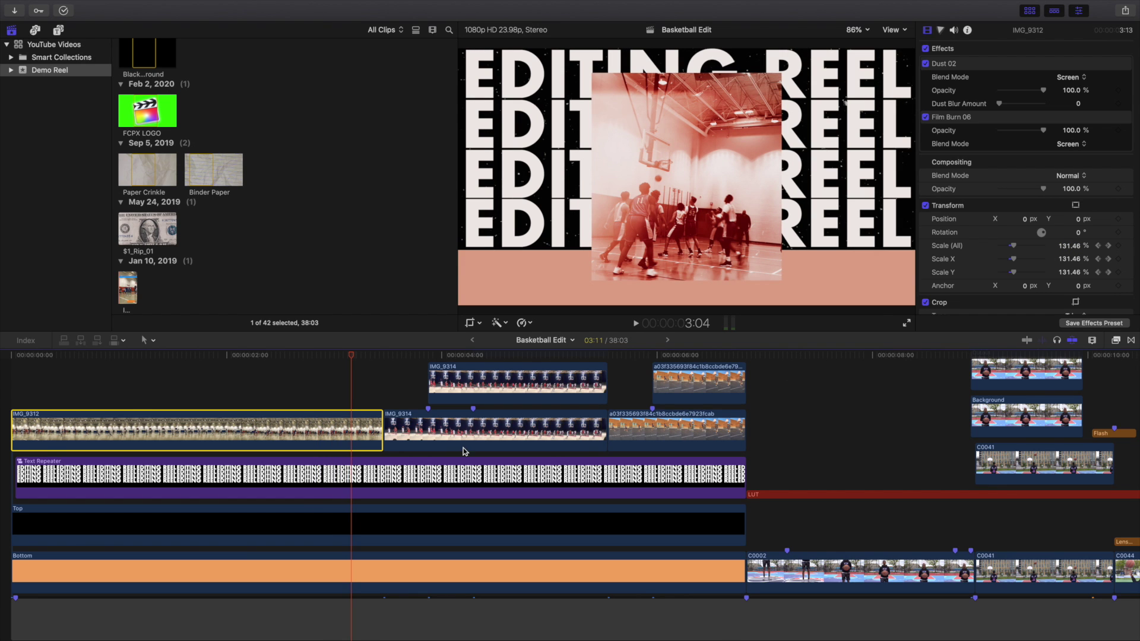
Place the playhead at 3:11 and play the stacked IMG_9314 clips up to 4:07
scroll(464, 451, "up", 3)
left_click(383, 373)
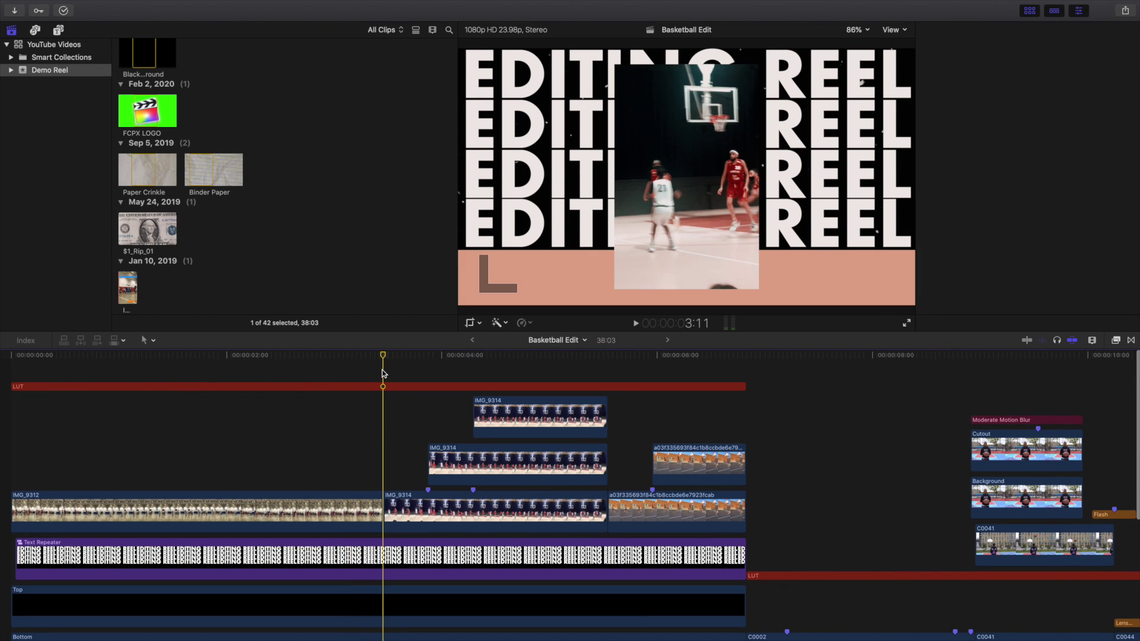
key("super+4")
key("space")
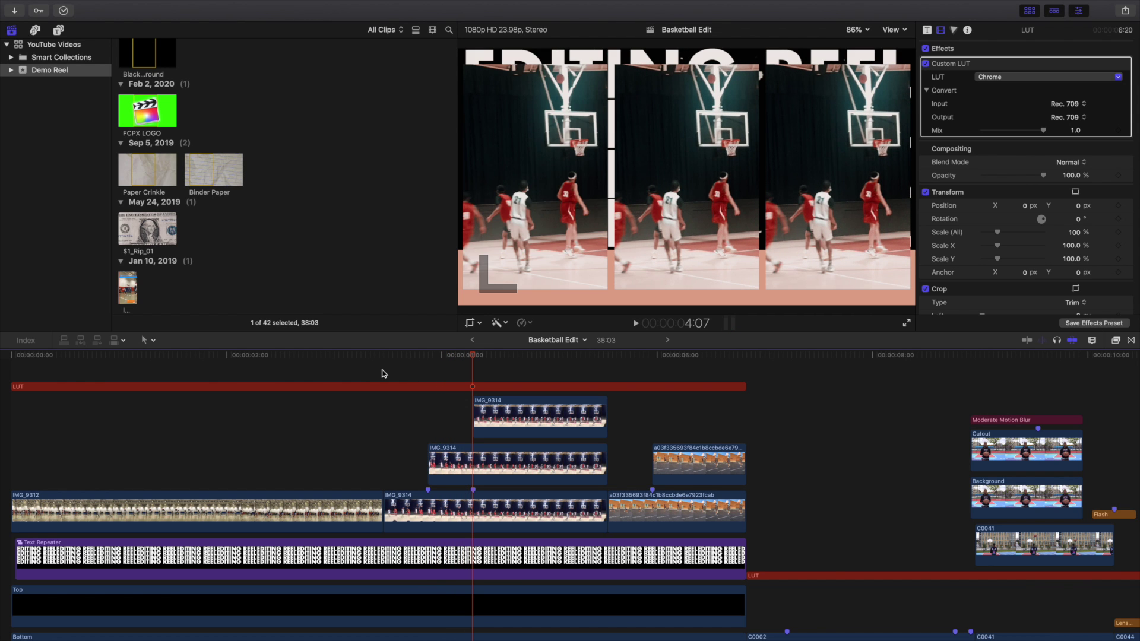
Play from 5:13 to 5:23 and inspect the Transform and Crop settings of the upper red-brick court clip
left_click(608, 373)
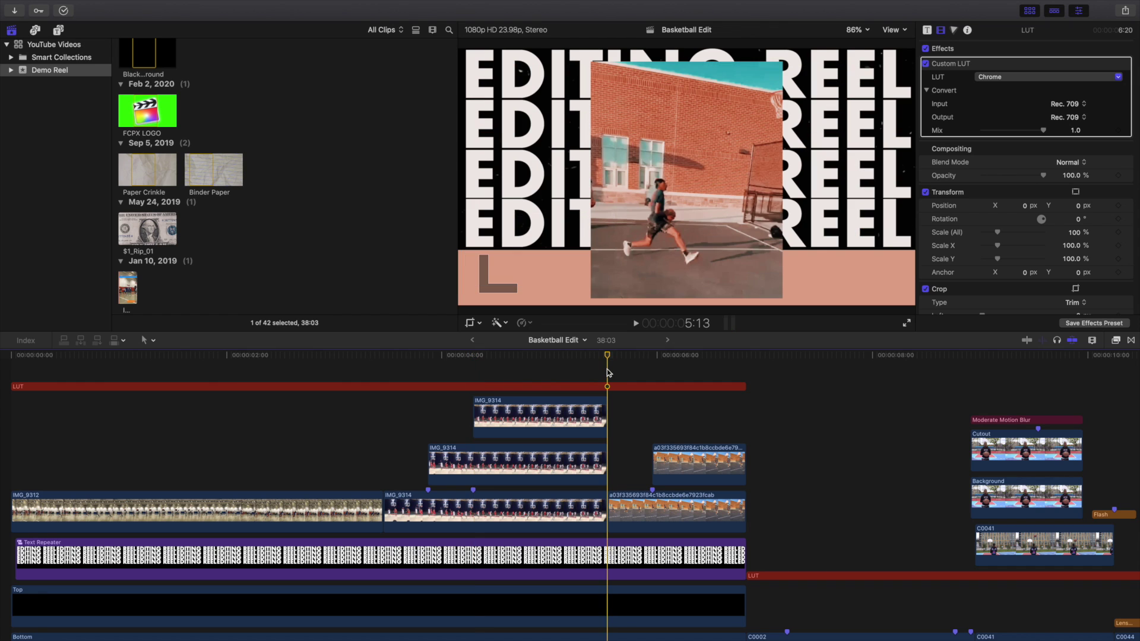
key("space")
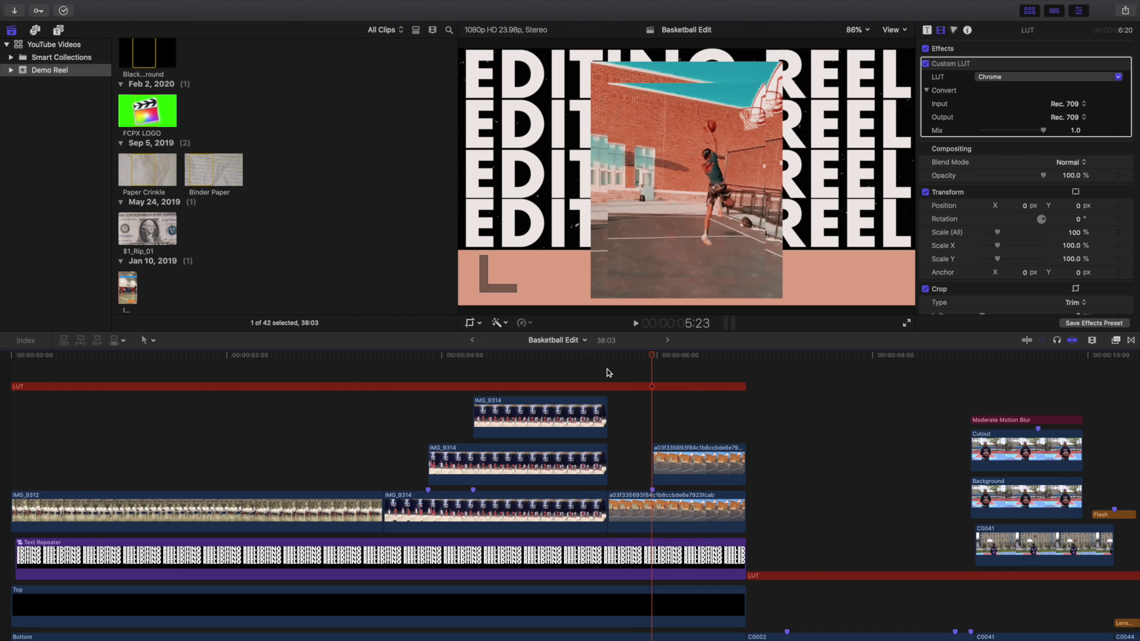
left_click(671, 454)
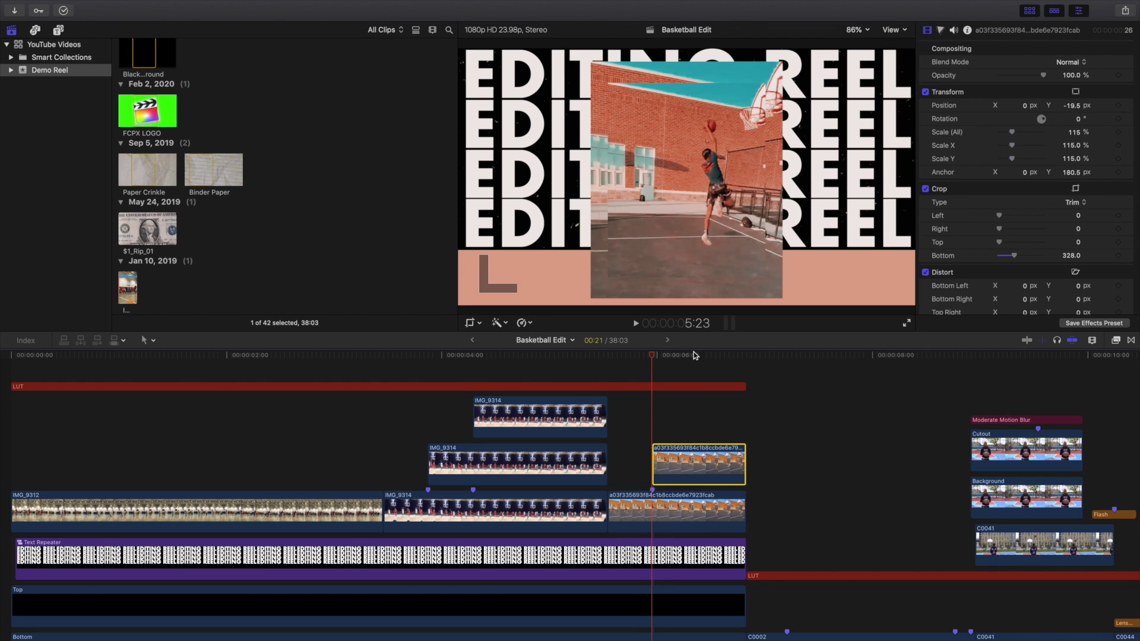
Return the playhead to the project start and inspect the Top clip's 02 effect and the Bottom clip beneath it
scroll(646, 427, "down", 5)
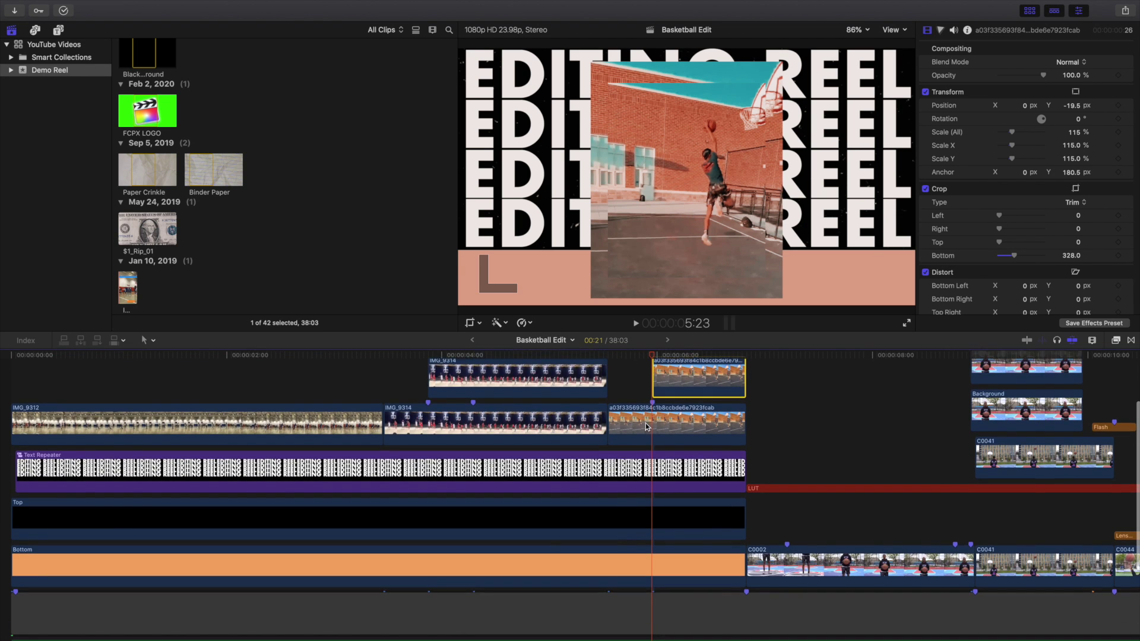
left_click(574, 488)
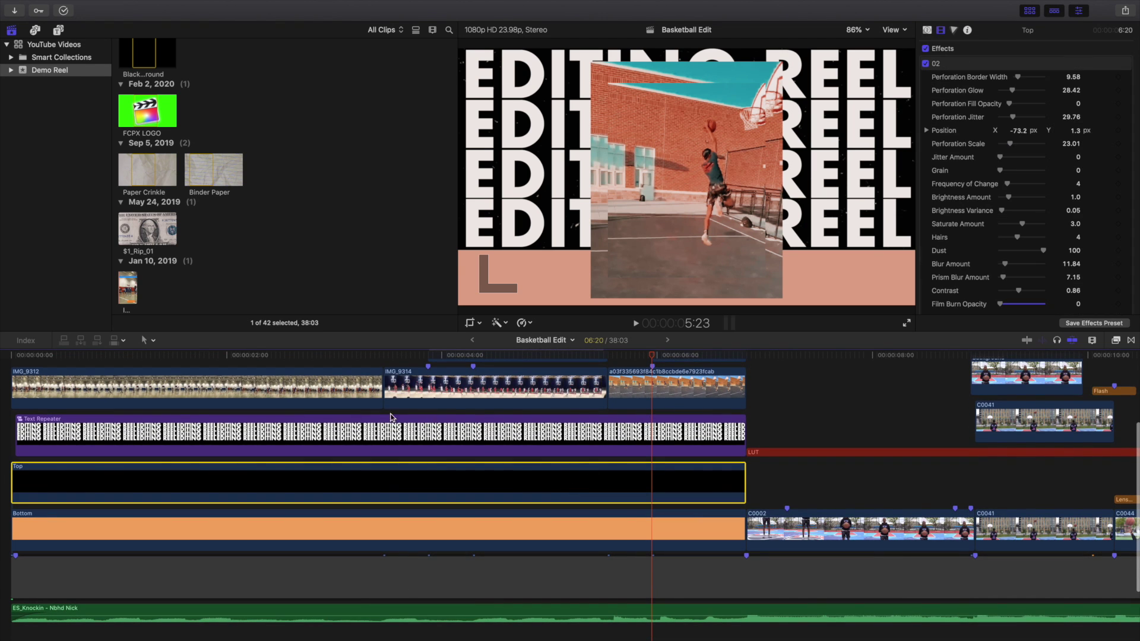
scroll(380, 416, "up", 5)
key("Home")
key("super+shift+a")
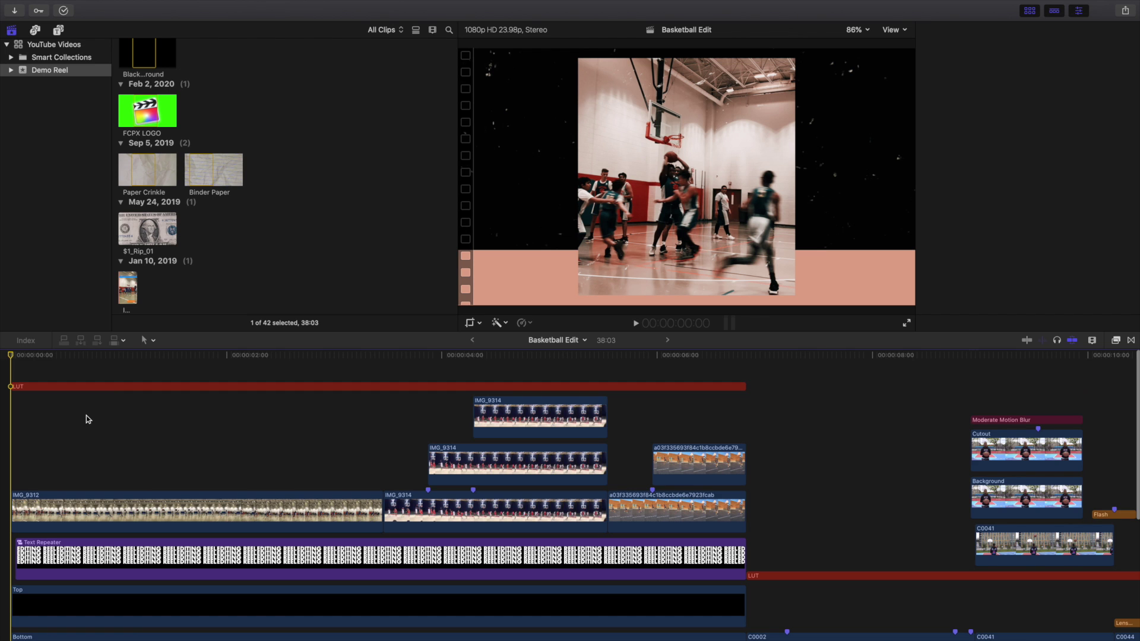
key("super+4")
scroll(89, 421, "down", 4)
left_click(105, 487)
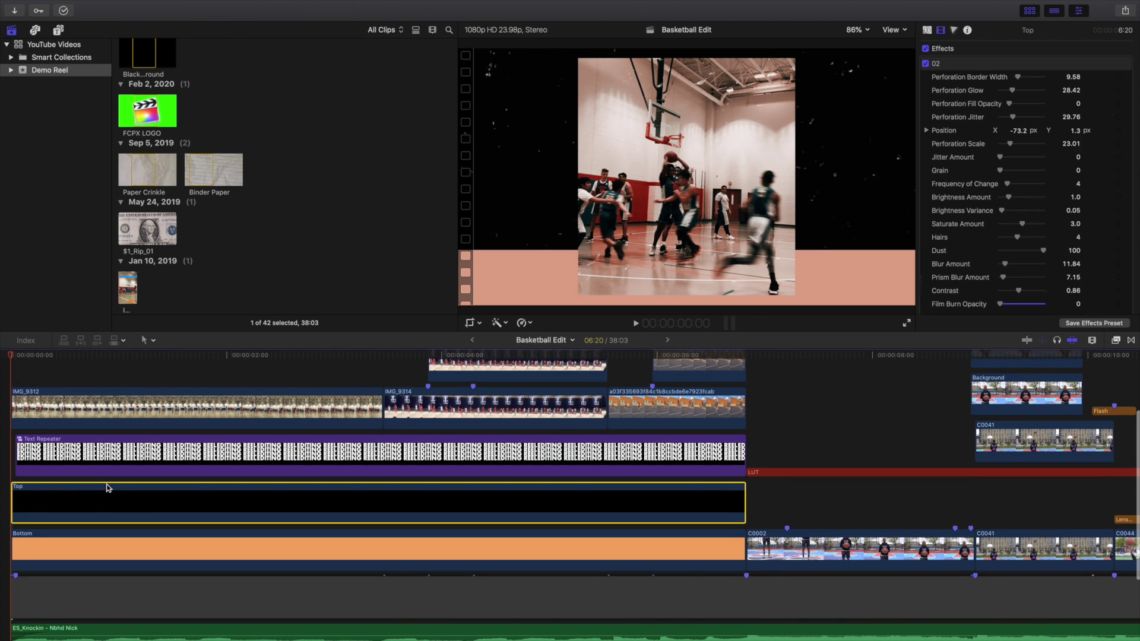
scroll(106, 487, "down", 1)
left_click(107, 514)
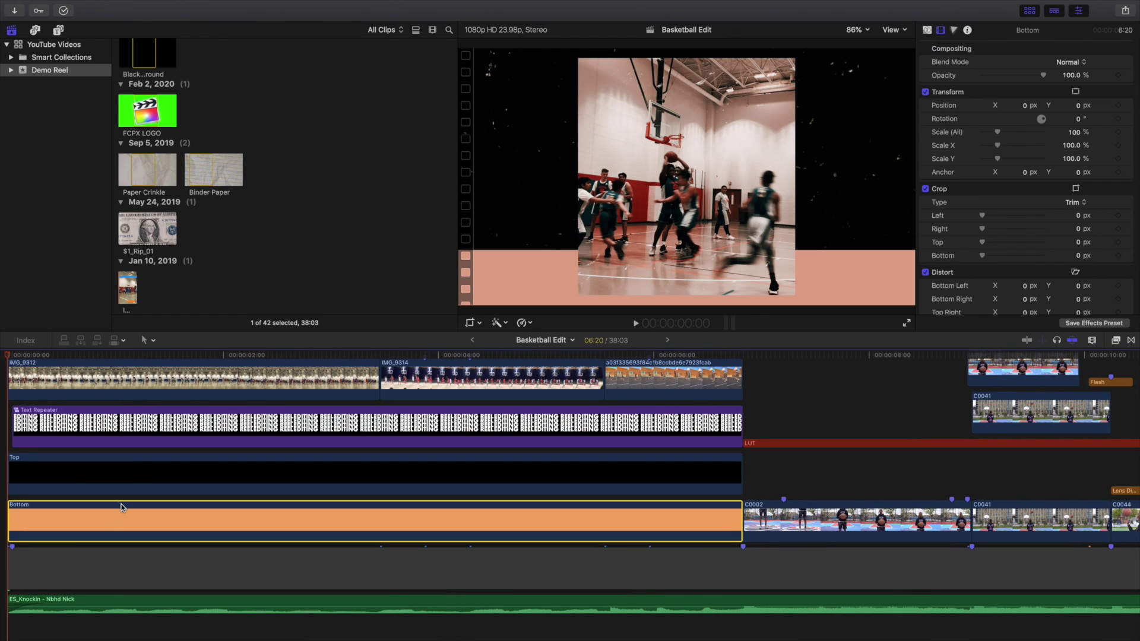
scroll(121, 504, "left", 2)
scroll(146, 449, "up", 1)
Try breaking apart the Text Repeater compound clip and play its four staggered titles from the project start
left_click(143, 466)
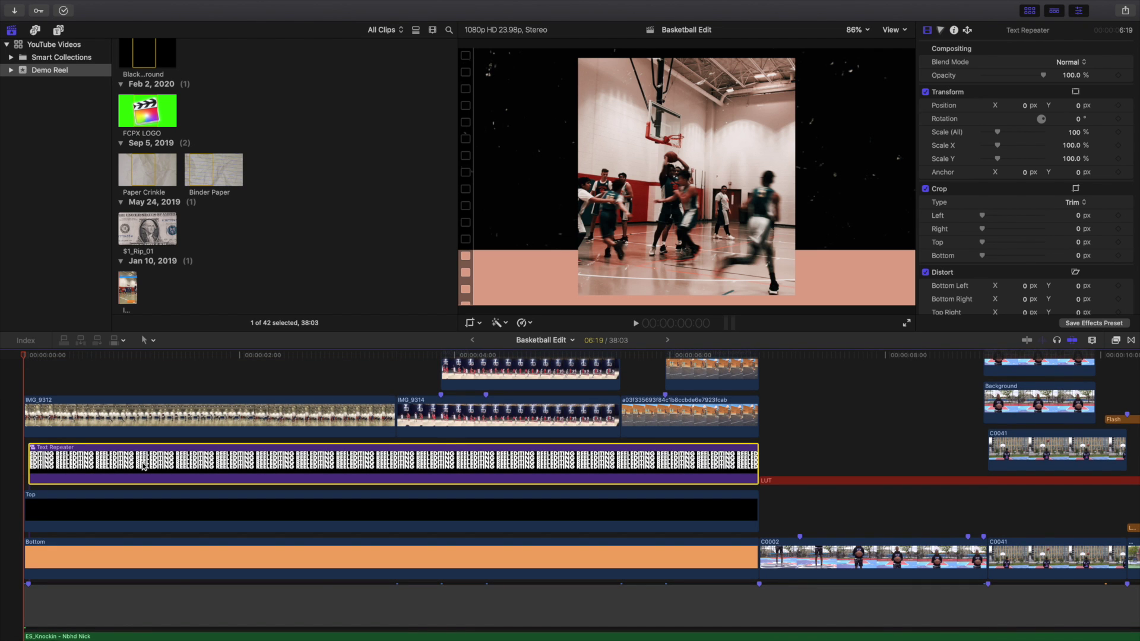
key("super+shift+g")
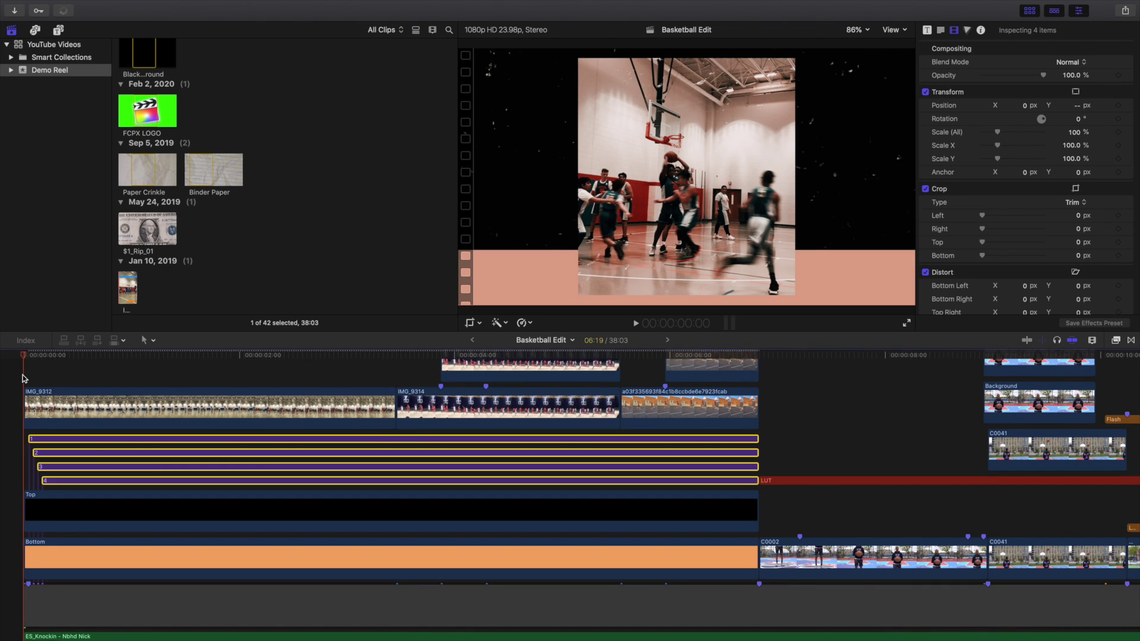
left_click(23, 378)
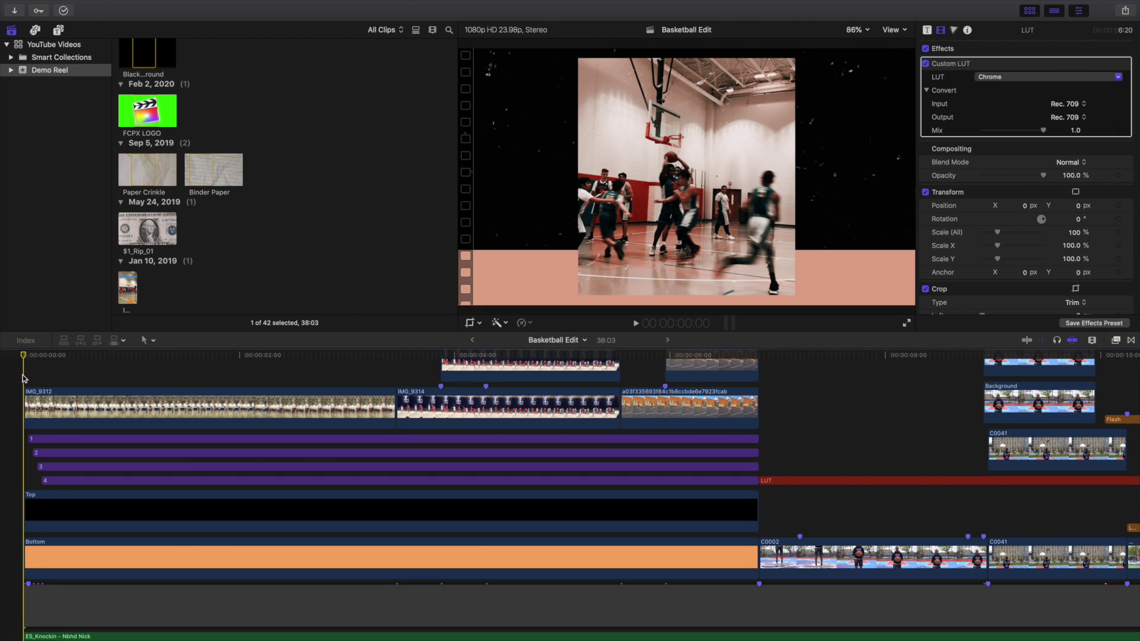
key("space")
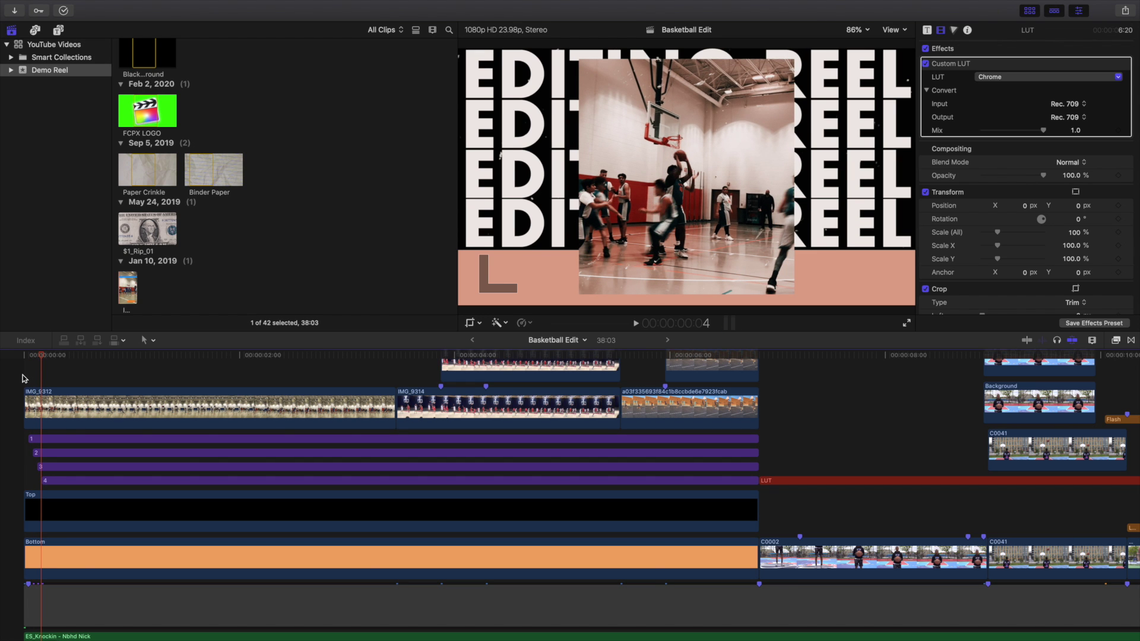
key("space")
key("c")
Place the playhead at the start of clip C0002 and show its retiming speed segments, then hide them
scroll(694, 419, "right", 3)
scroll(721, 419, "up", 2)
scroll(700, 418, "right", 3)
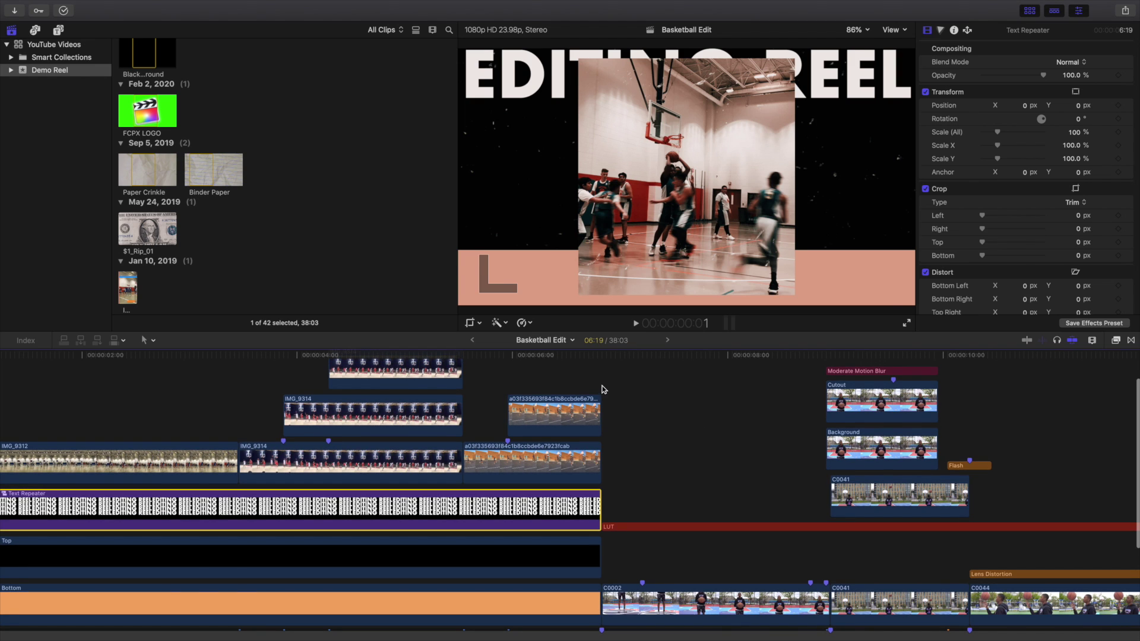
left_click(602, 389)
scroll(649, 425, "down", 3)
left_click(680, 528)
key("super+r")
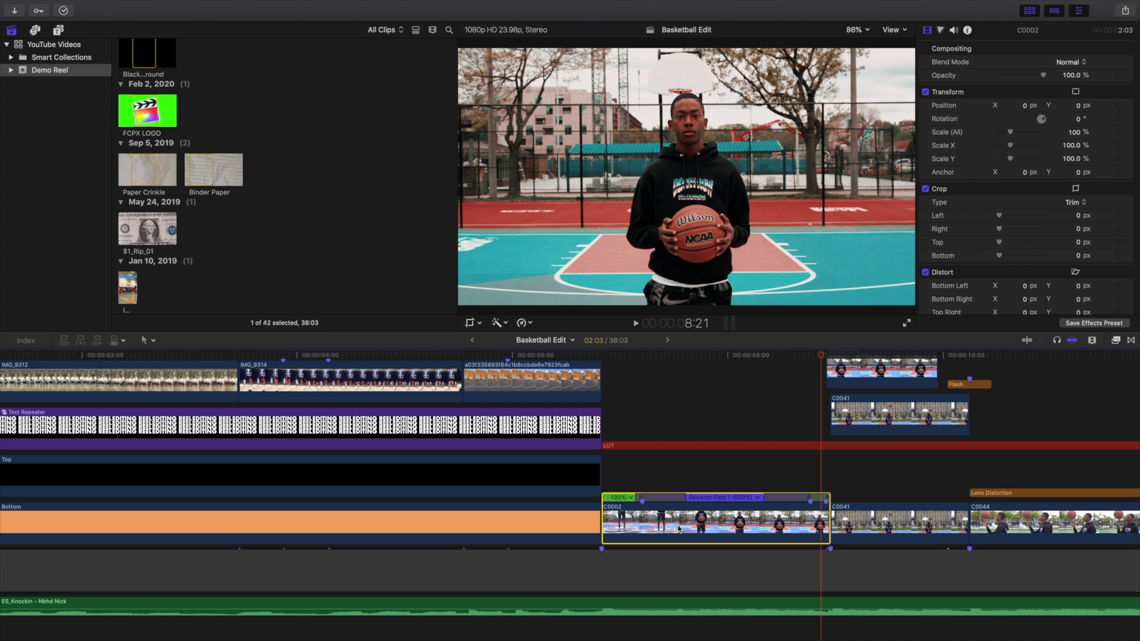
key("super+r")
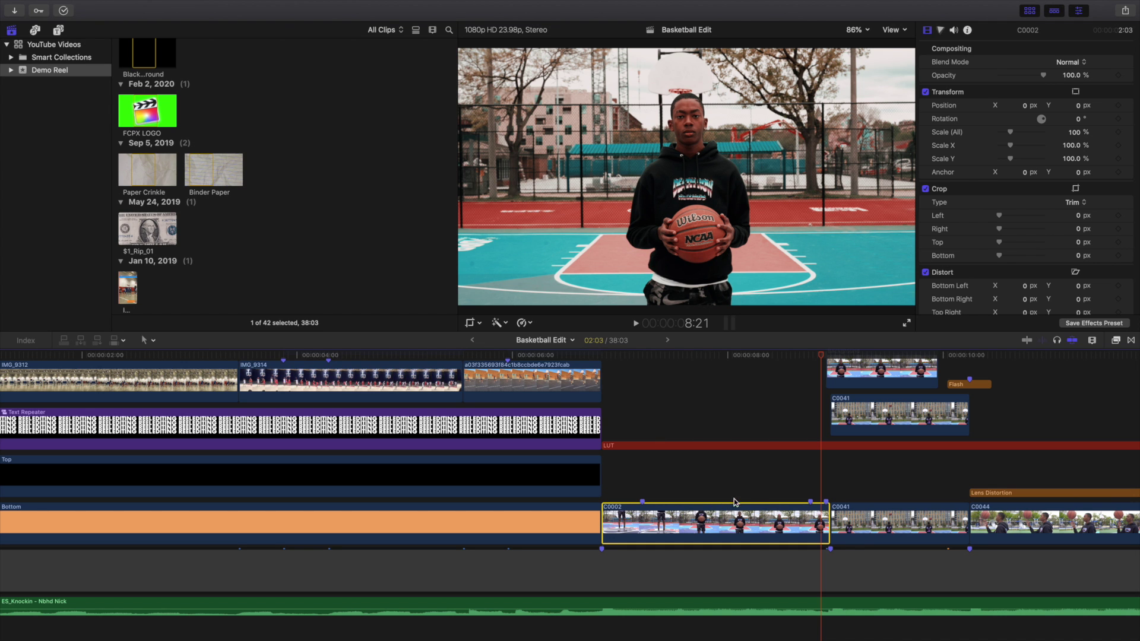
Advance the playhead to 8:22 and inspect the Draw Mask and Custom LUT effects of the Cutout and Background clips
scroll(742, 493, "right", 4)
scroll(745, 490, "up", 2)
scroll(667, 421, "up", 2)
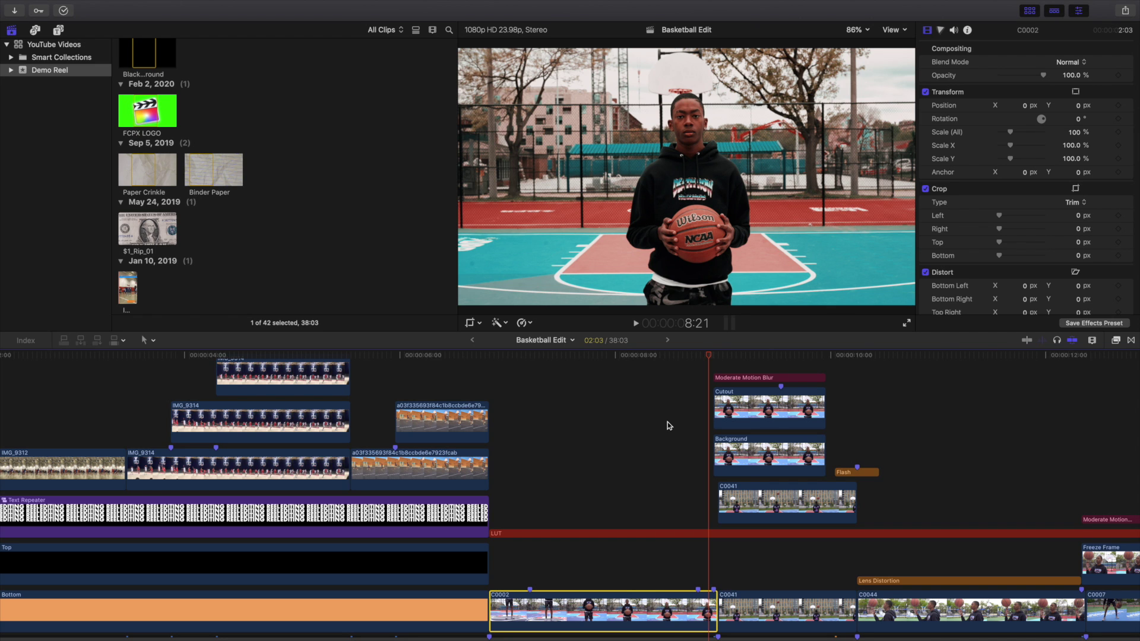
key("Right")
left_click(739, 415)
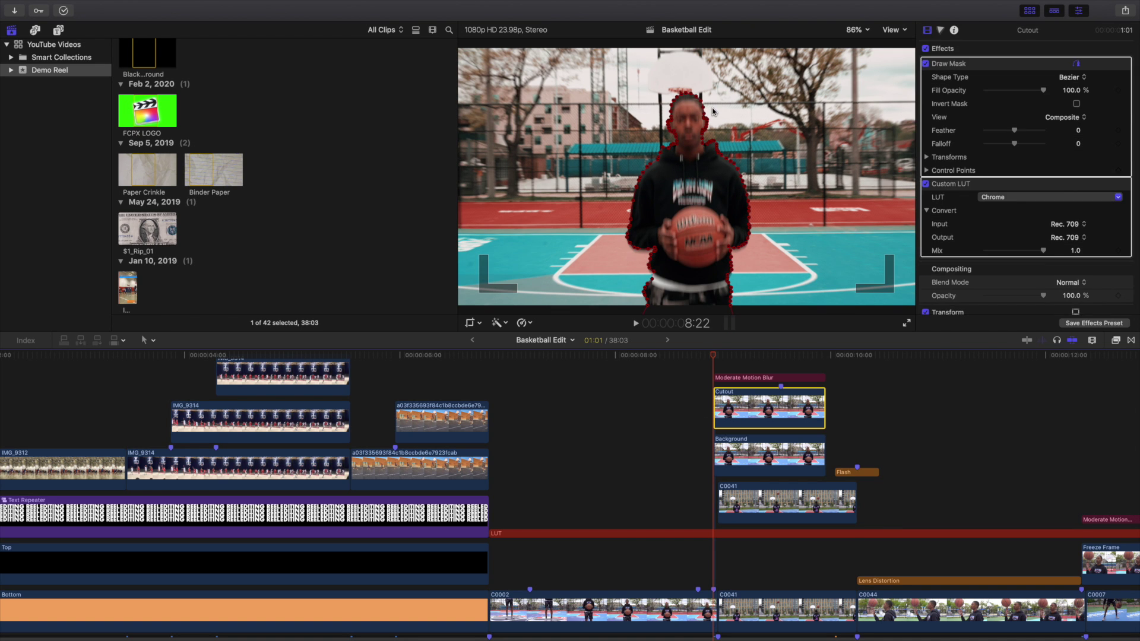
left_click(732, 453)
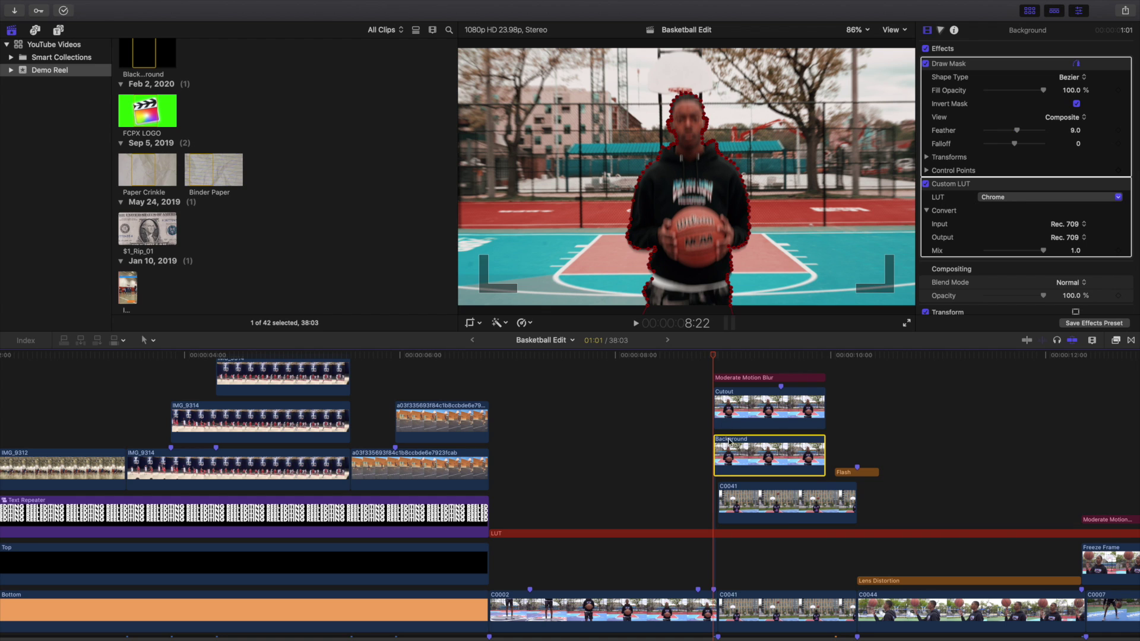
Show the Background clip's Ken Burns start and end frames in the viewer and close the crop controls
left_click(479, 326)
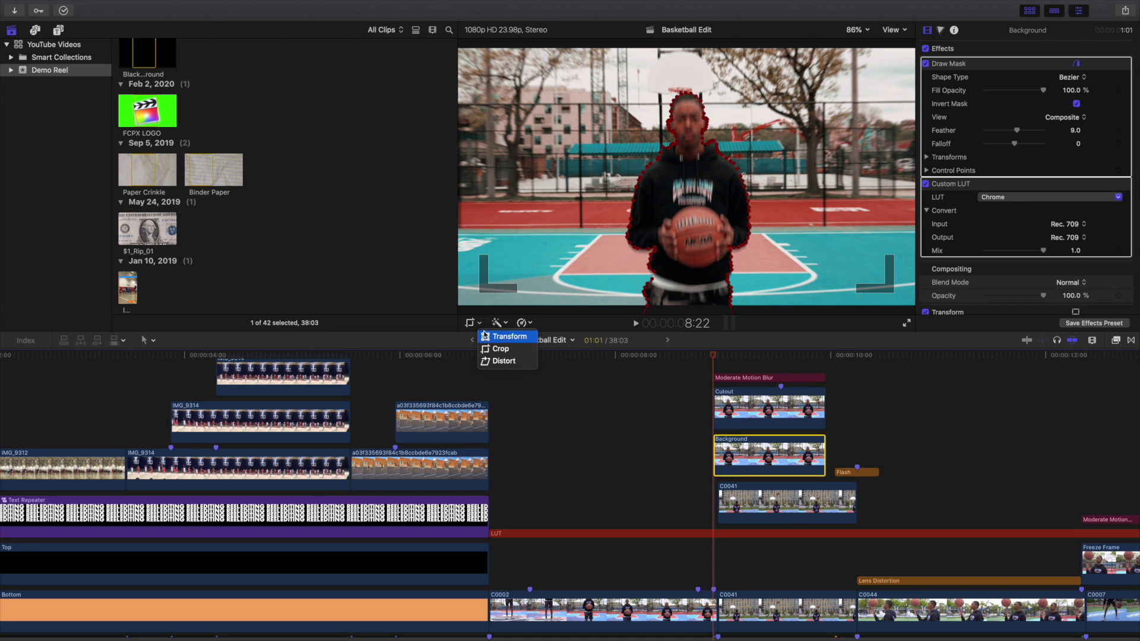
left_click(488, 344)
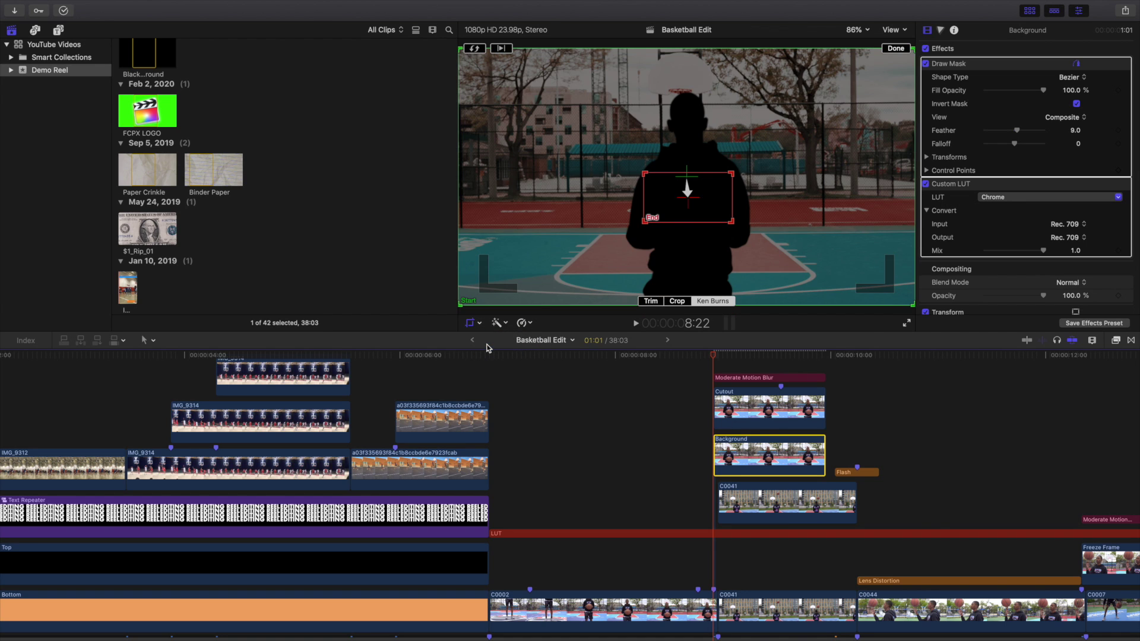
left_click(896, 49)
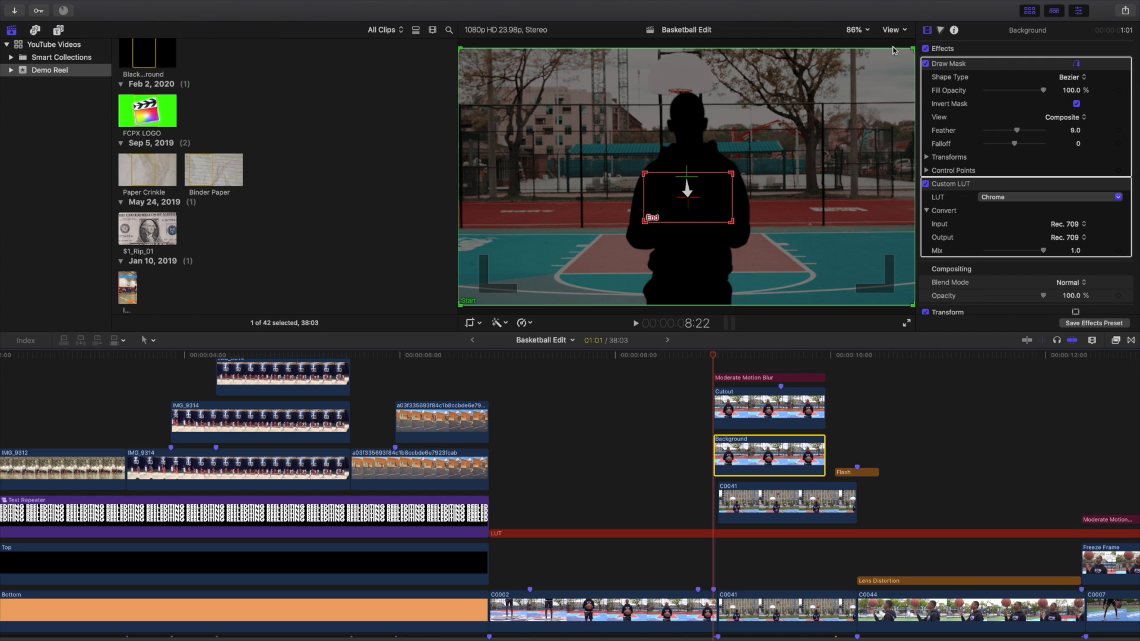
Play the Cutout and Background transition from 8:22 to 9:18 and inspect the Custom LUT and 06 effects of the connected C0041 clip
left_click(713, 371)
key("space")
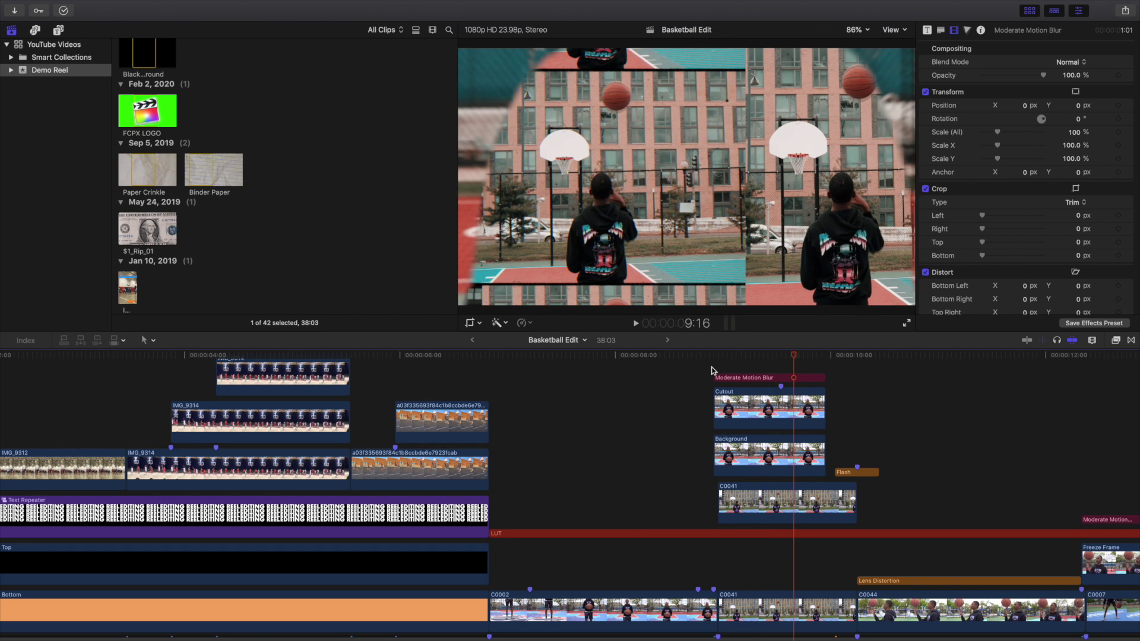
scroll(742, 416, "down", 3)
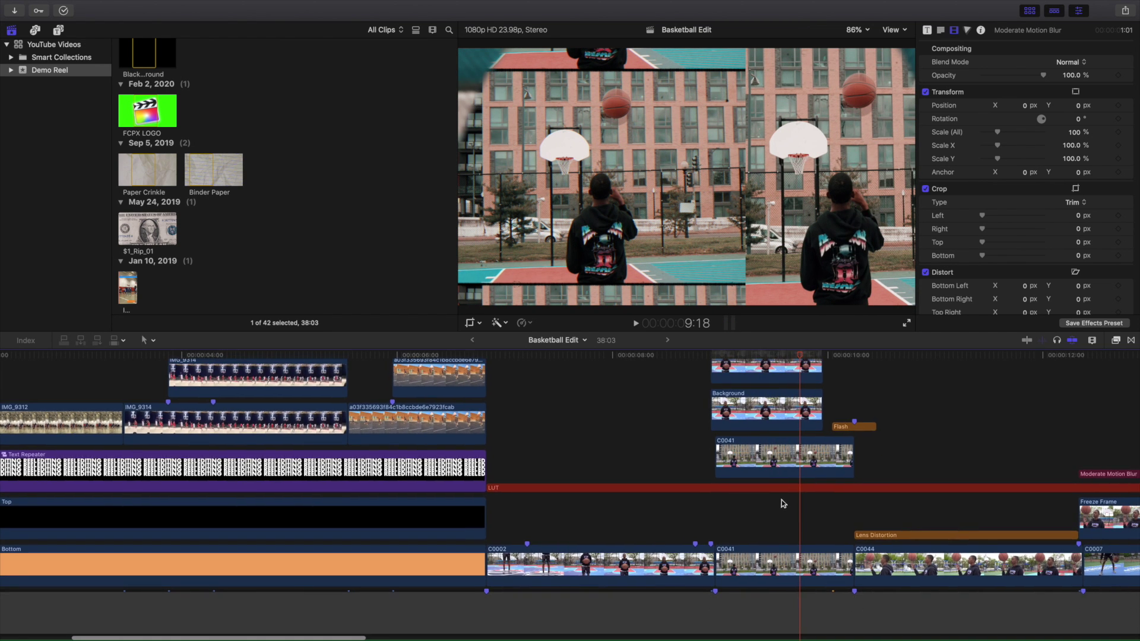
left_click(788, 464)
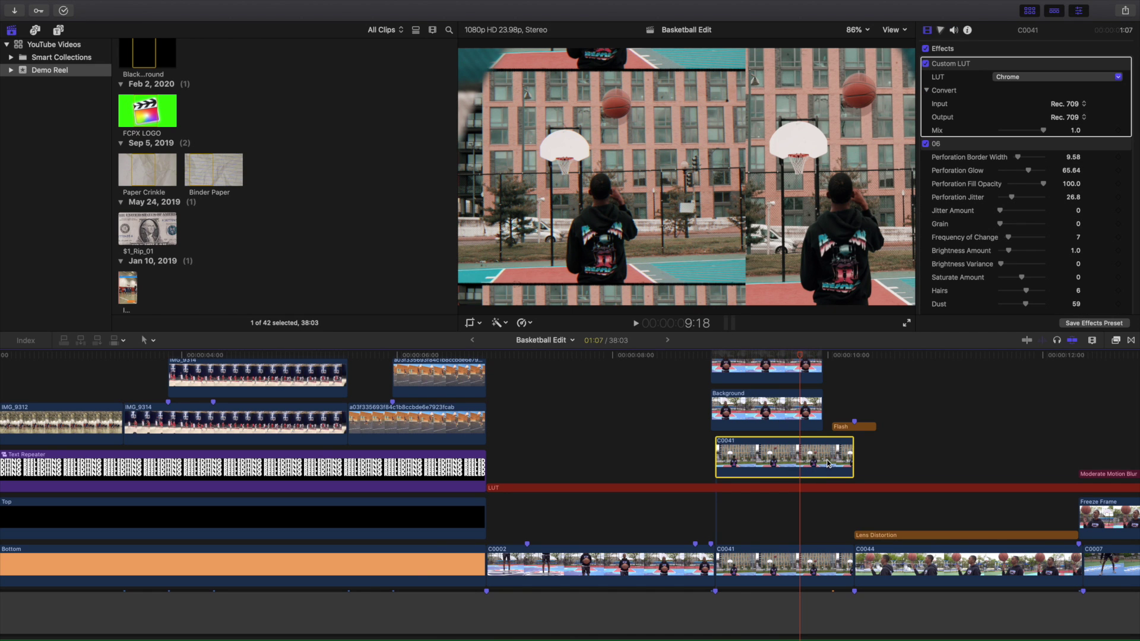
Advance the playhead to 10:01 and display the Color Board 1 exposure settings of the Flash adjustment layer
scroll(821, 461, "right", 3)
scroll(821, 461, "up", 1)
scroll(794, 461, "up", 1)
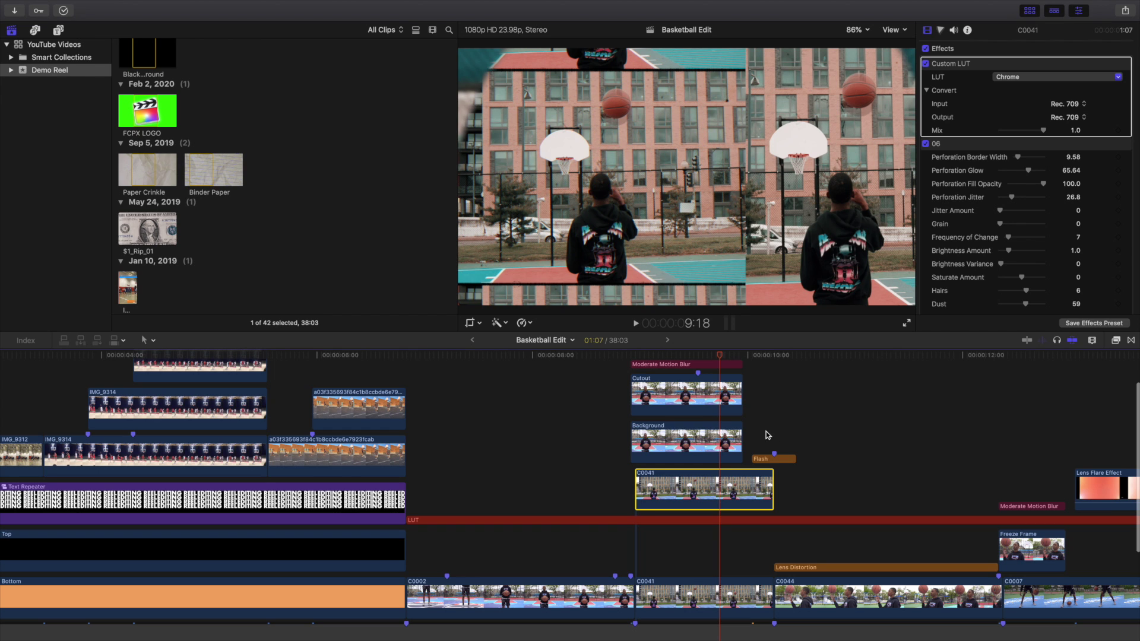
key("Right")
key("Right")
key("Right")
key("Right")
key("Right")
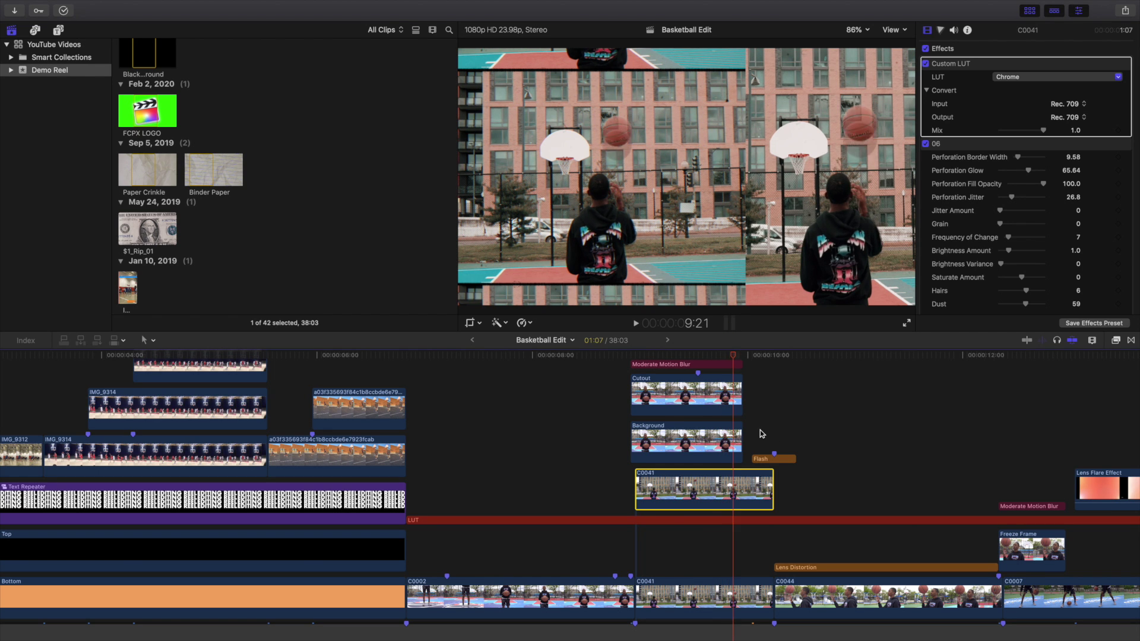
left_click(757, 459)
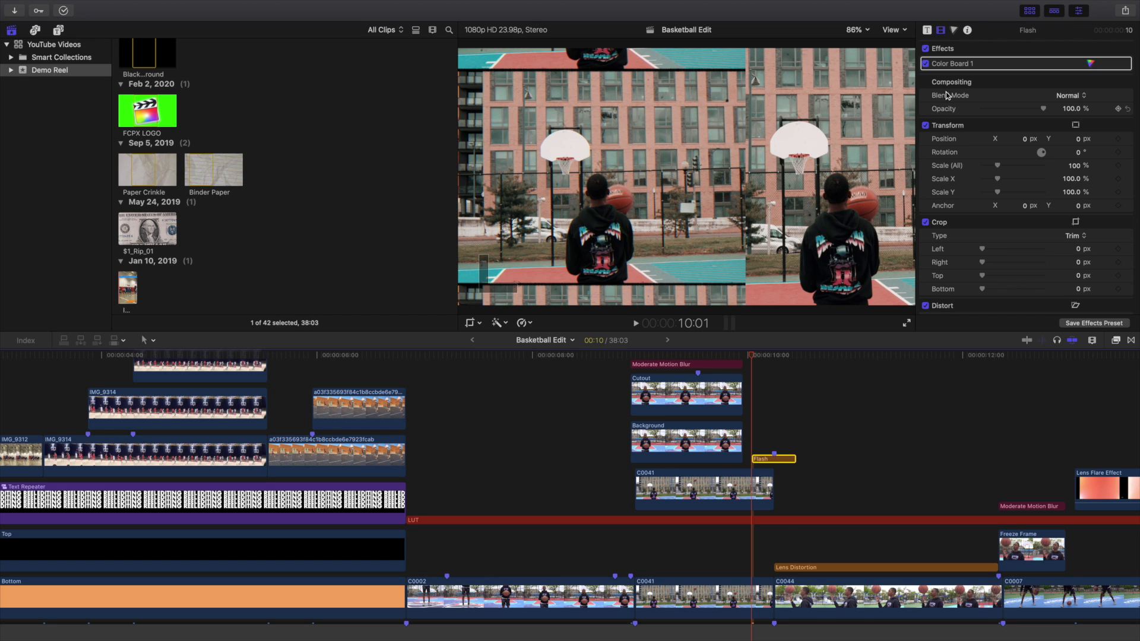
left_click(953, 29)
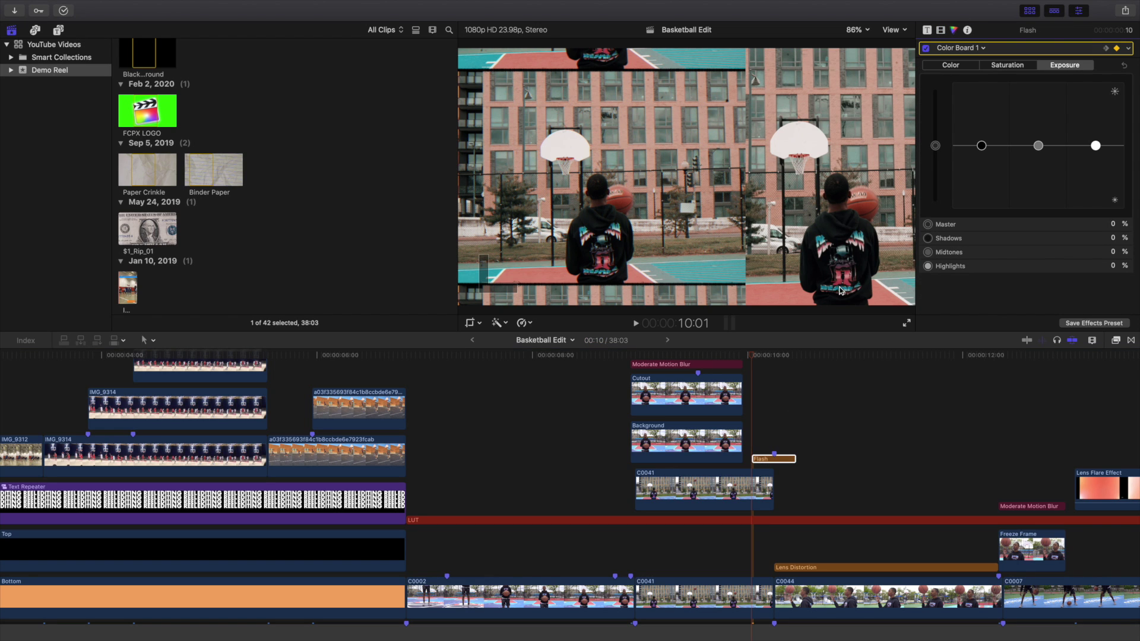
Step frame by frame through the Flash adjustment layer from 10:01 to 10:11 to examine its exposure keyframes
left_click(764, 462)
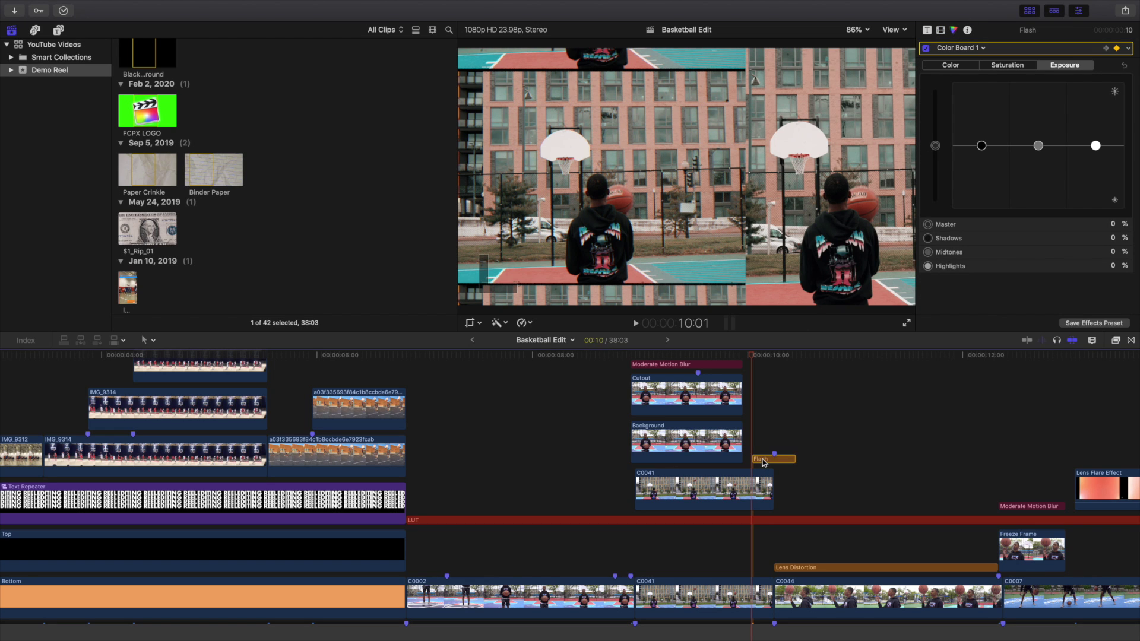
key("Right")
key("Right")
key("Right")
key("Right")
key("Right")
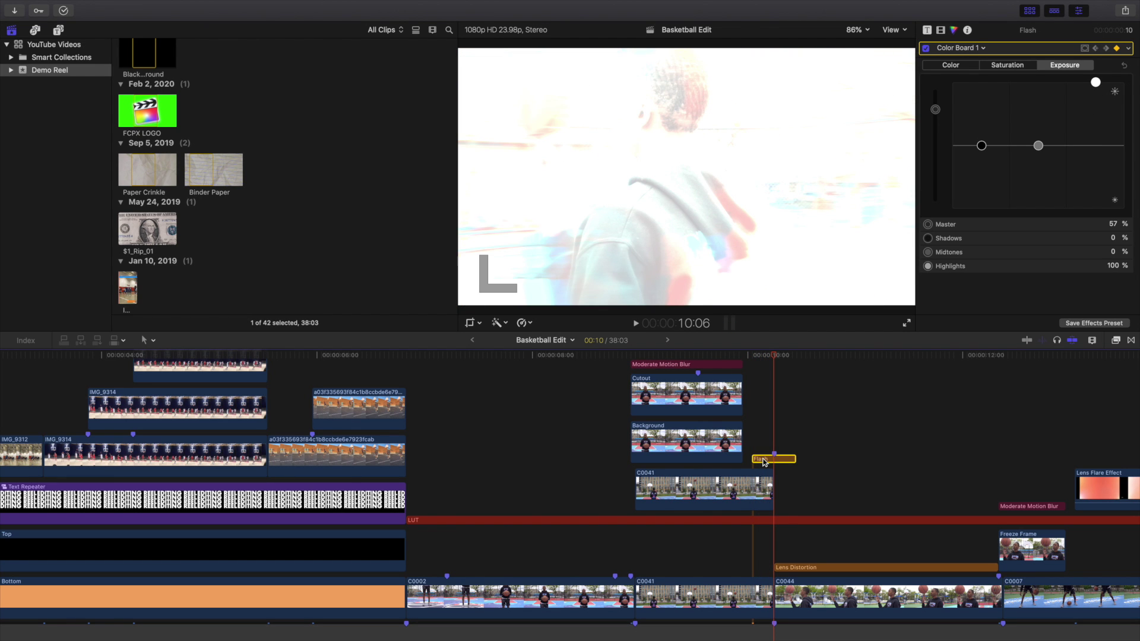
key("Right")
key("Right")
key("Right")
key("Right")
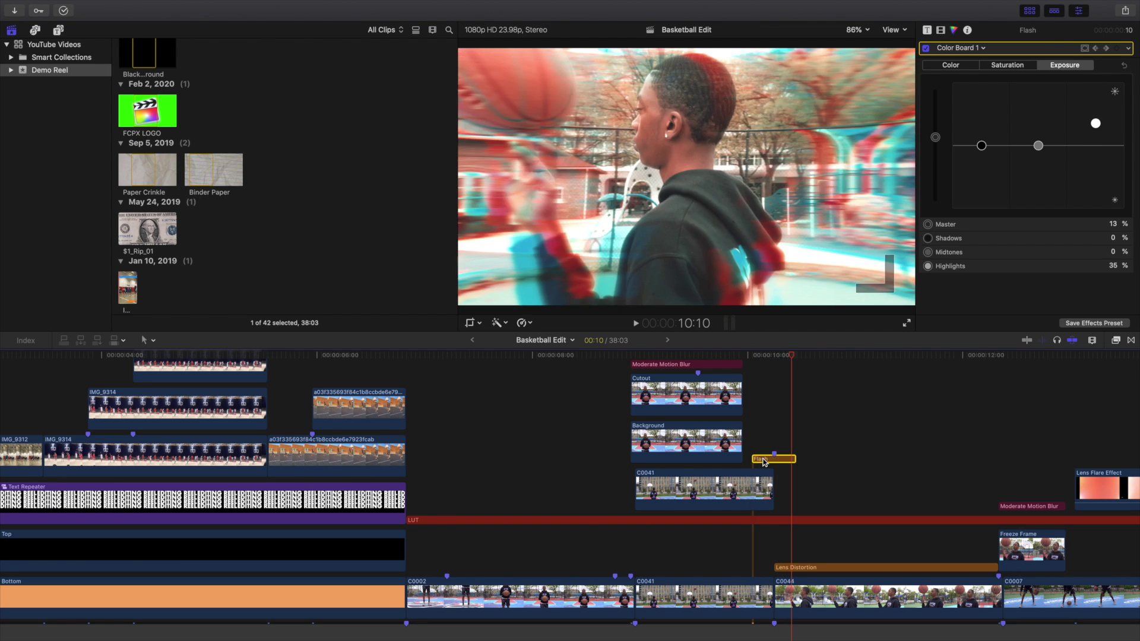
key("Right")
Inspect the RGB split and distortion settings of the Lens Distortion adjustment layer above clip C0044
scroll(847, 477, "down", 3)
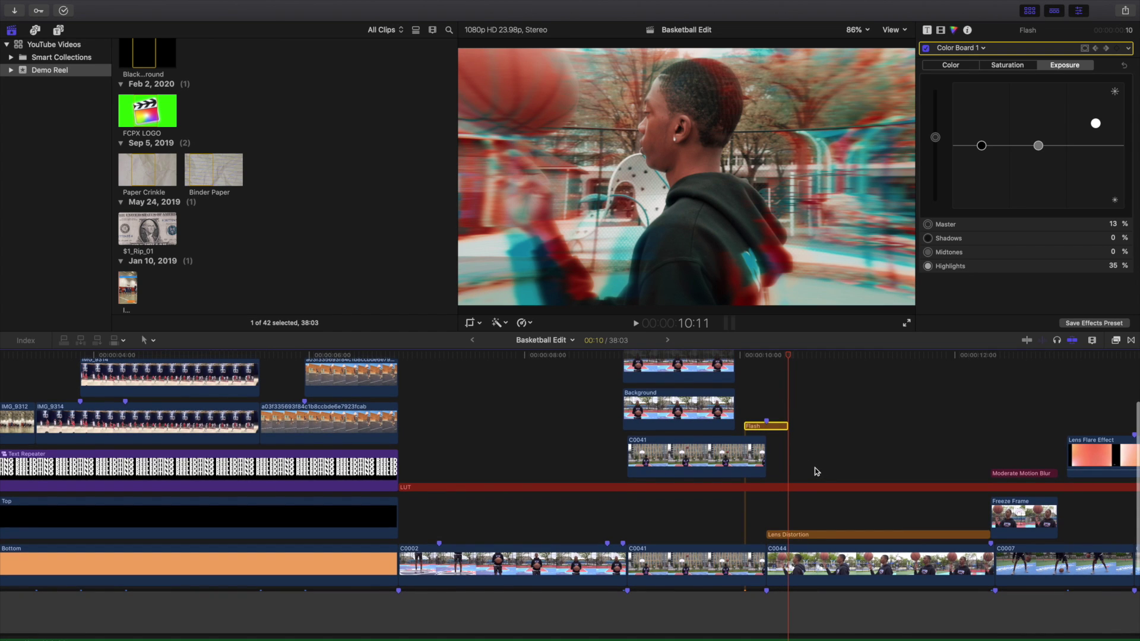
left_click(800, 535)
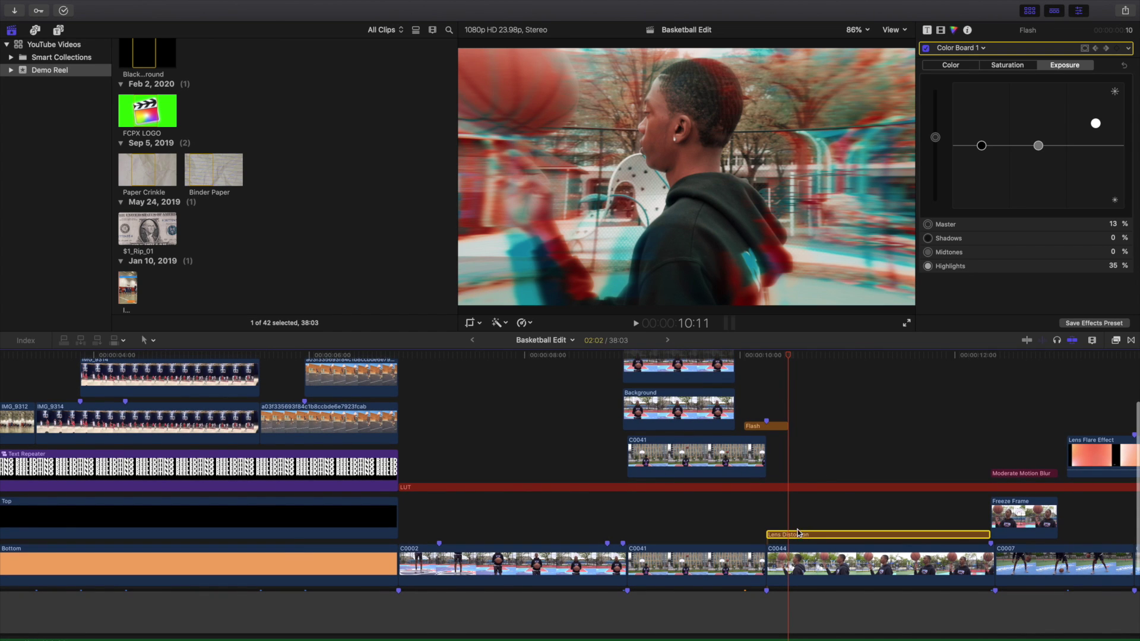
left_click(940, 30)
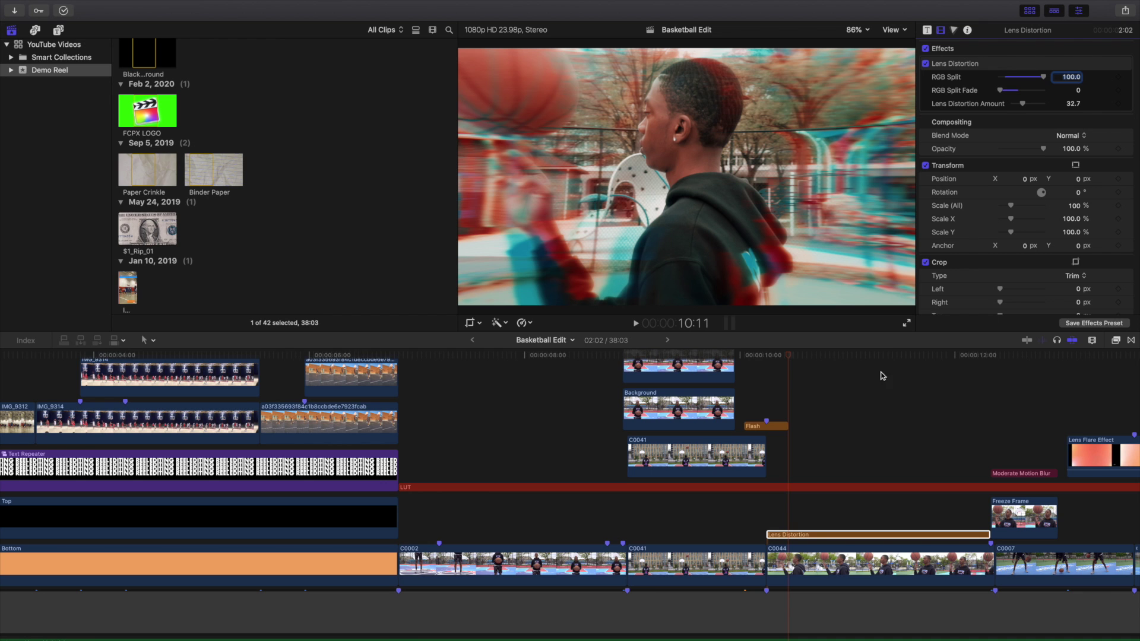
Play the end of the Lens Distortion section into the Freeze Frame transition and stop at 12:11
scroll(917, 382, "right", 5)
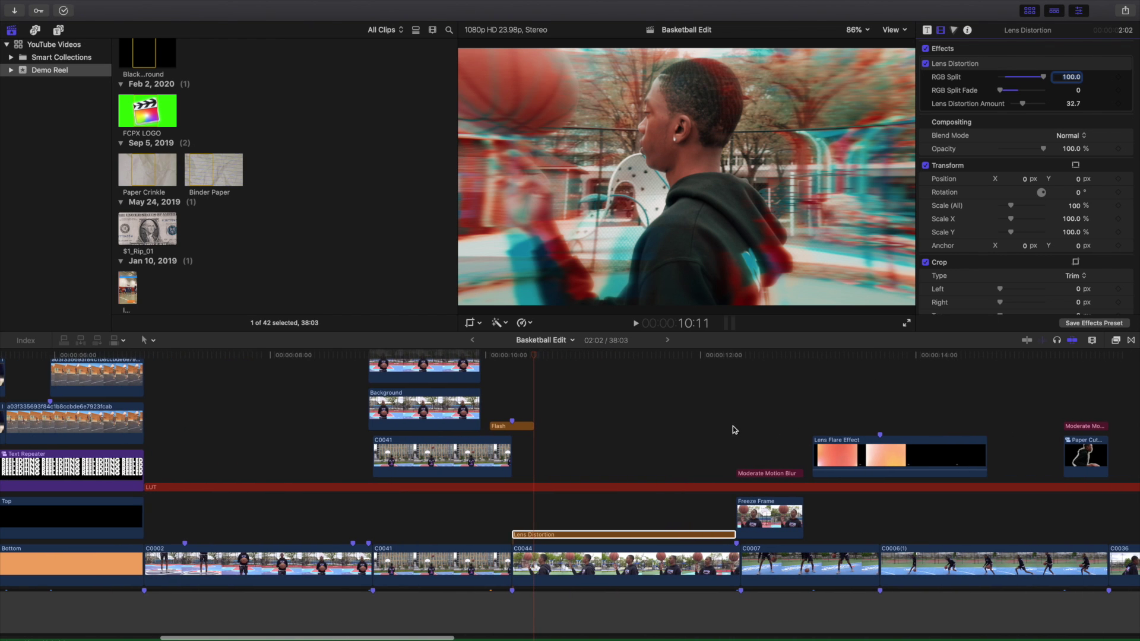
left_click(709, 422)
left_click(709, 422)
key("space")
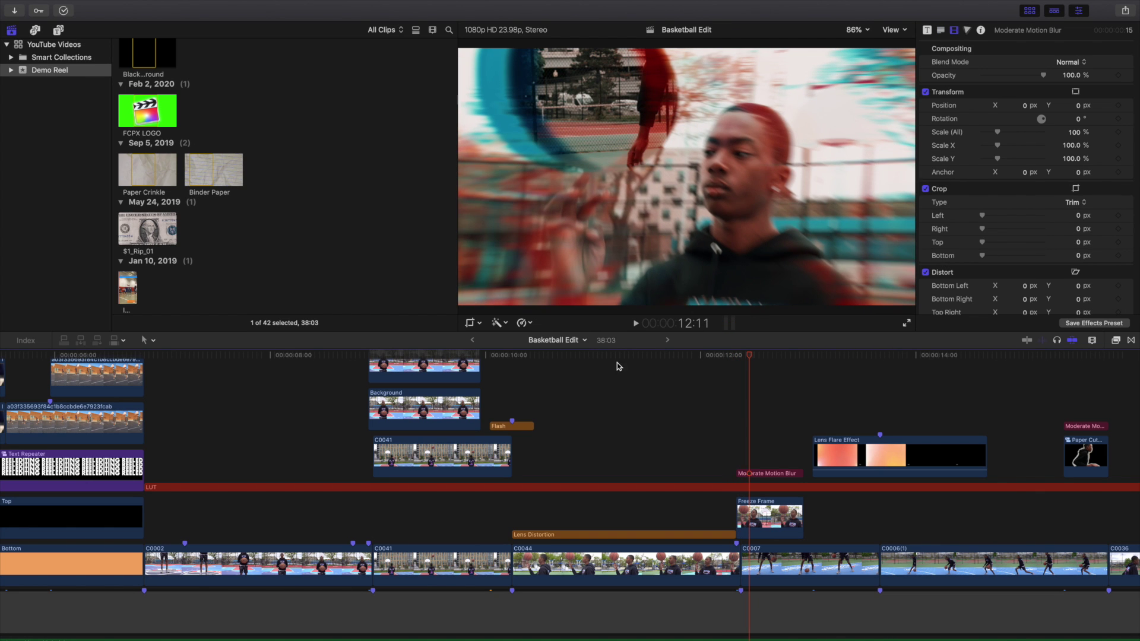
Apply a Ken Burns crop to the Moderate Motion Blur layer over the Freeze Frame clip and close the crop controls
left_click(479, 324)
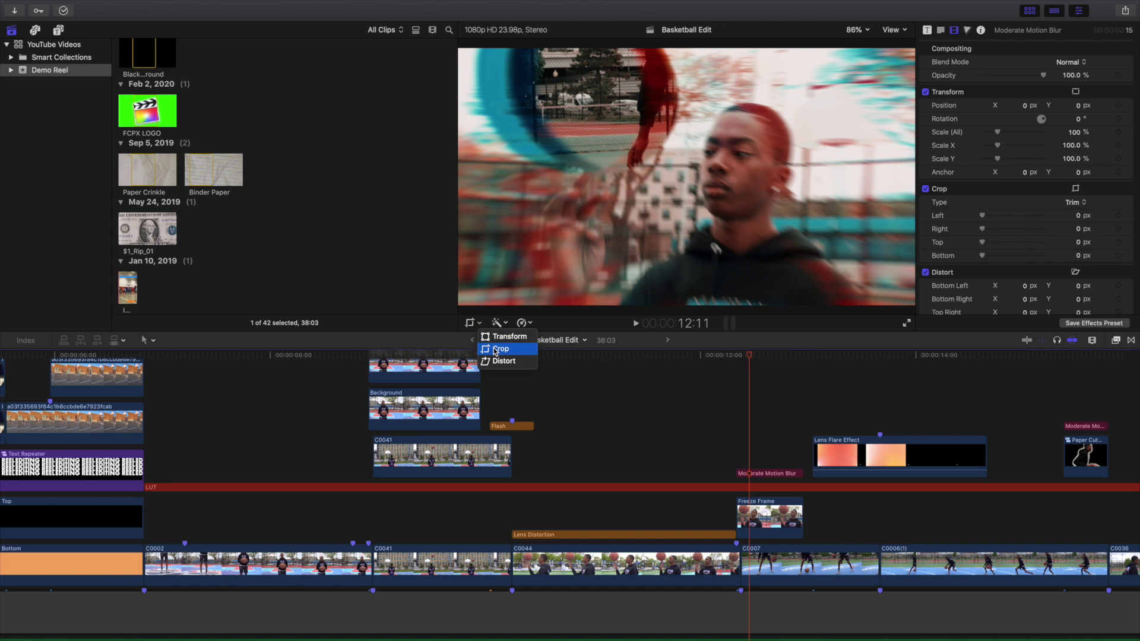
left_click(496, 350)
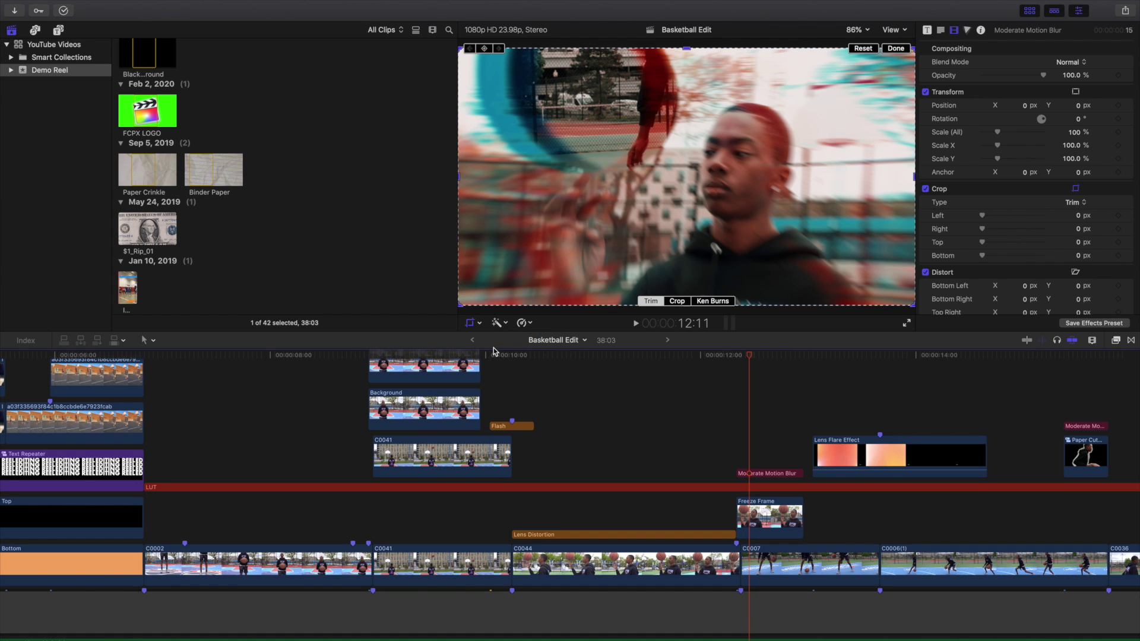
left_click(705, 301)
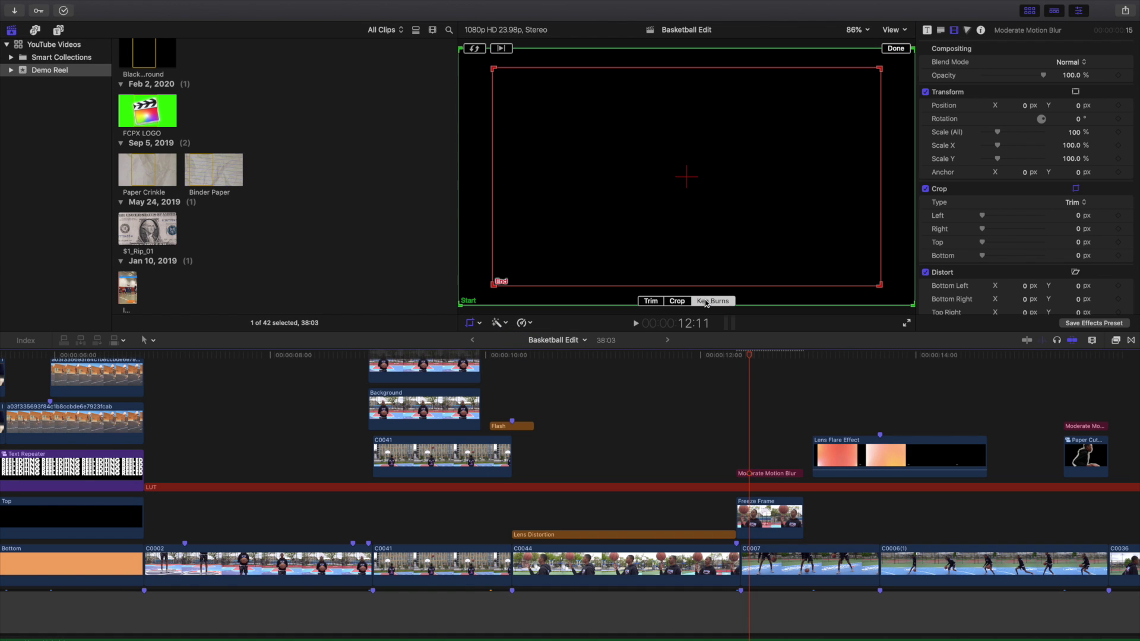
left_click(894, 51)
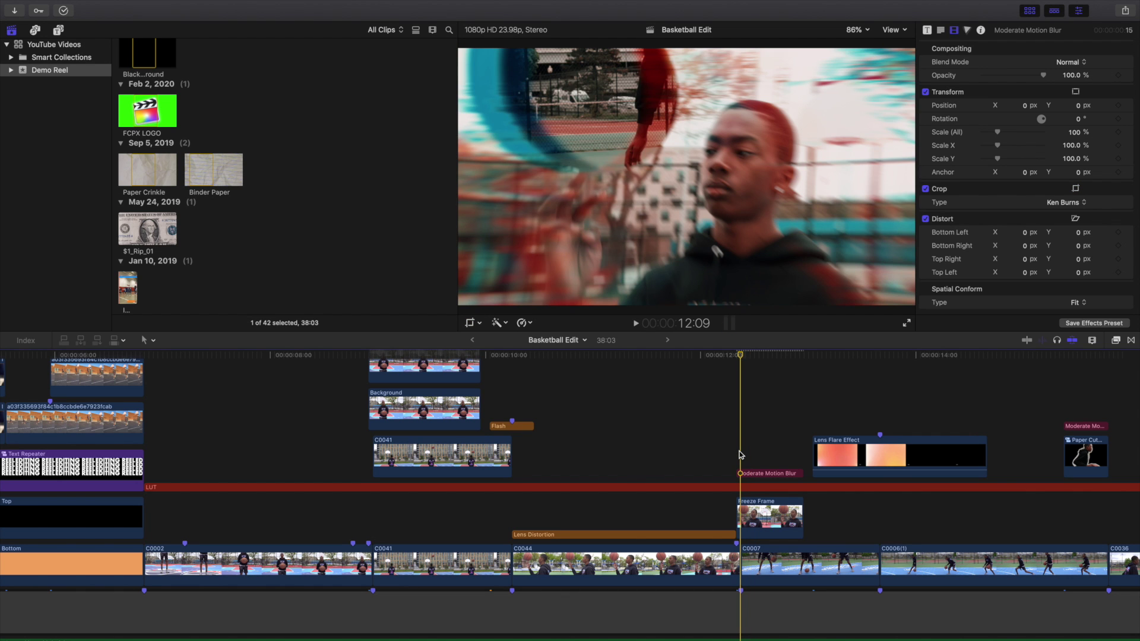
Step frame by frame through the start of the Freeze Frame zoom from 12:09 to 12:14
key("Right")
key("Right")
key("Right")
key("Right")
key("Right")
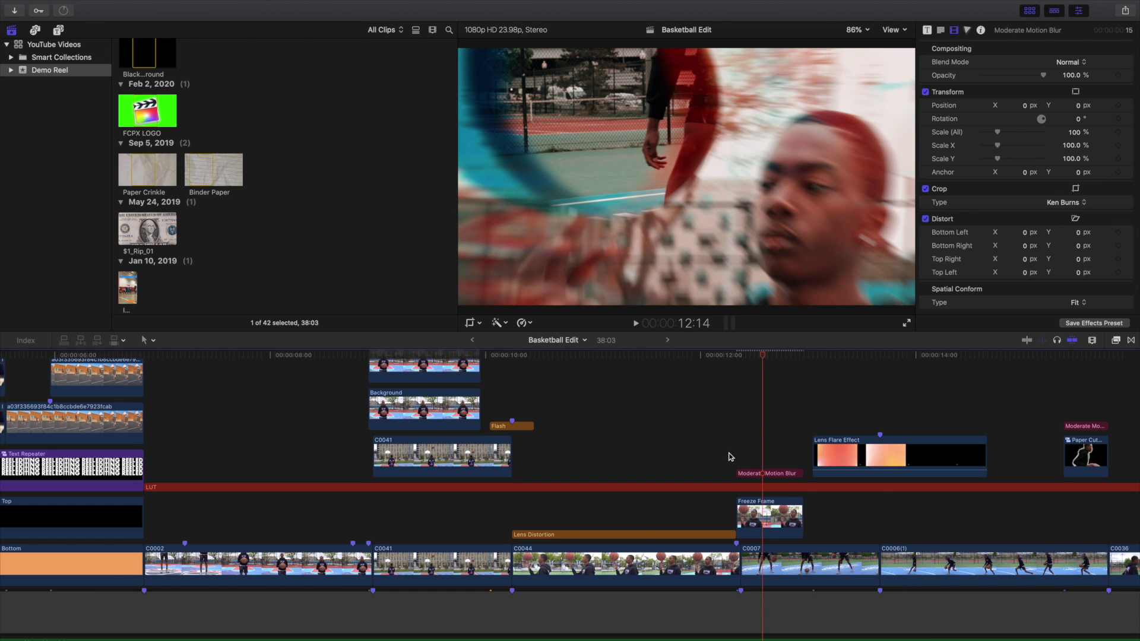
Return the playhead to 12:06 and step through the whole Freeze Frame transition into clip C0007 up to 12:22
left_click(729, 454)
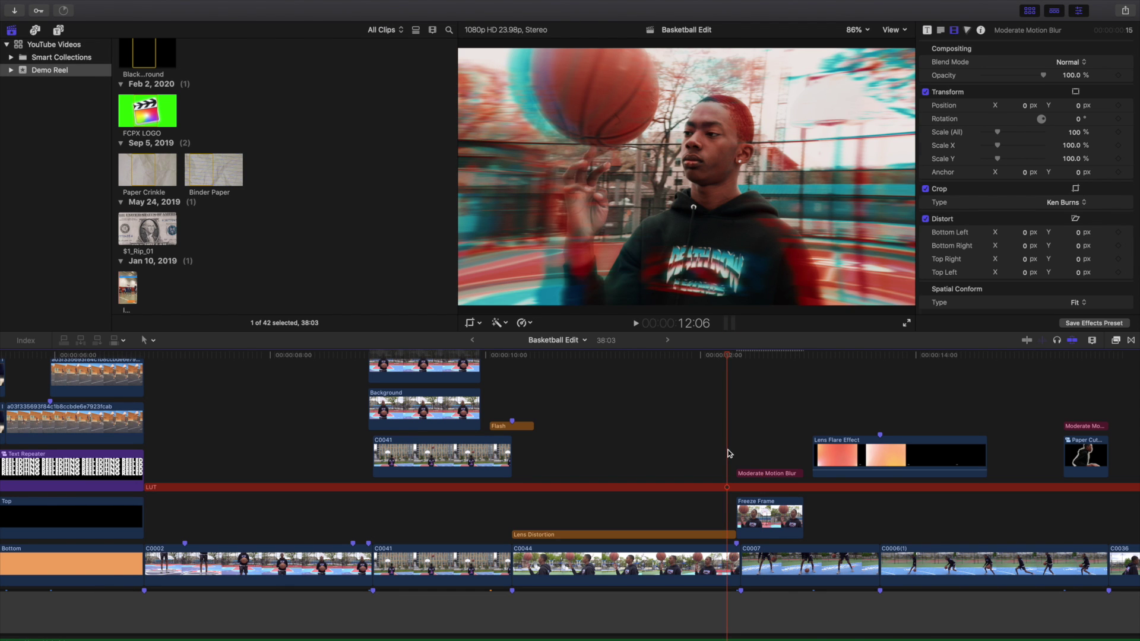
key("Right")
key("Right")
key("Right")
key("Right")
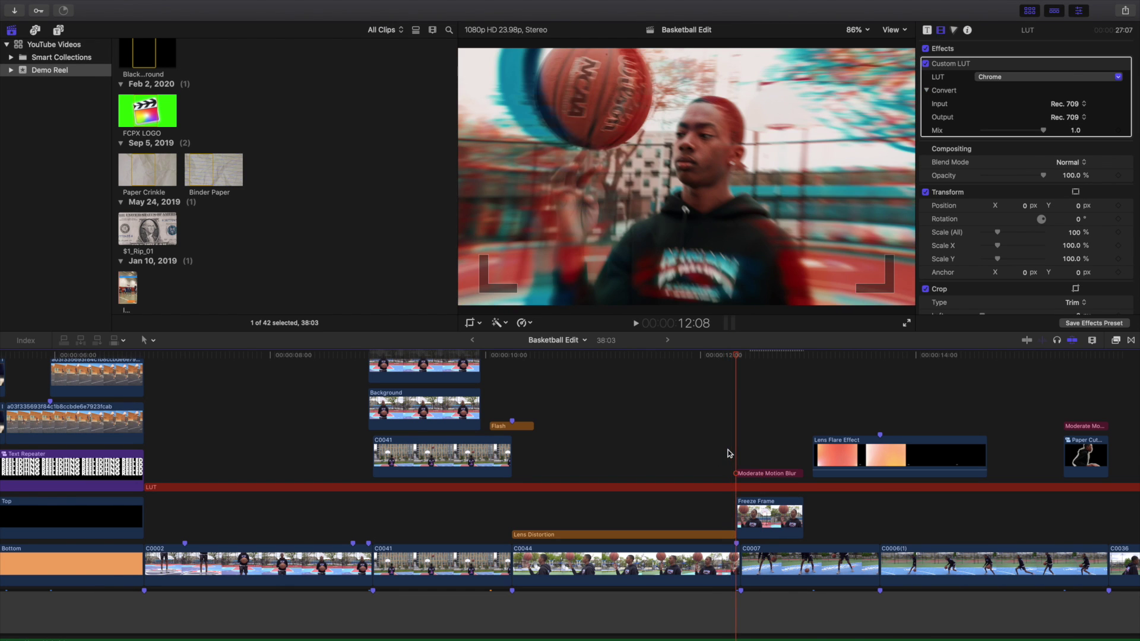
key("Right")
key("Right")
key("Right")
key("Right")
key("Right")
key("Right")
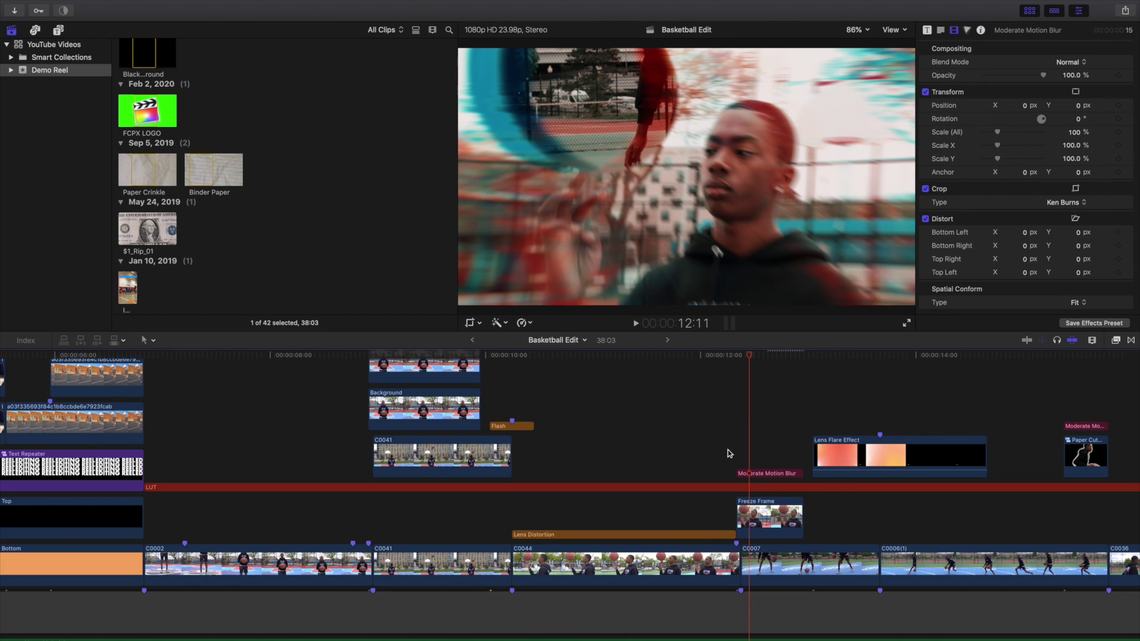
key("Right")
key("Right")
key("Right")
key("Right")
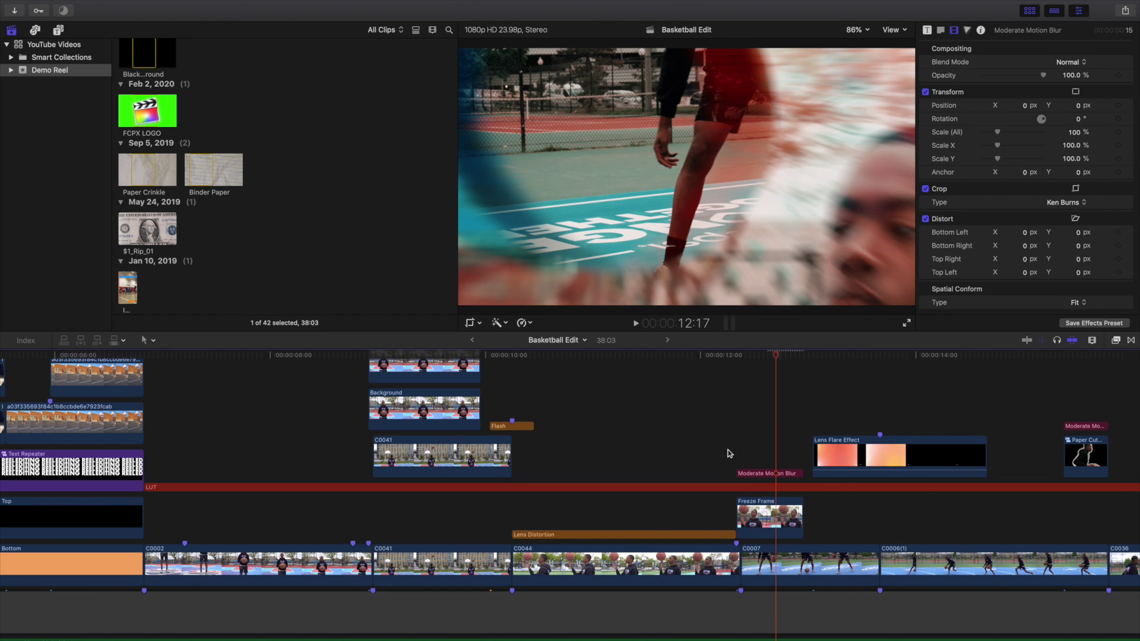
key("Right")
key("Right")
key("Right")
key("Right")
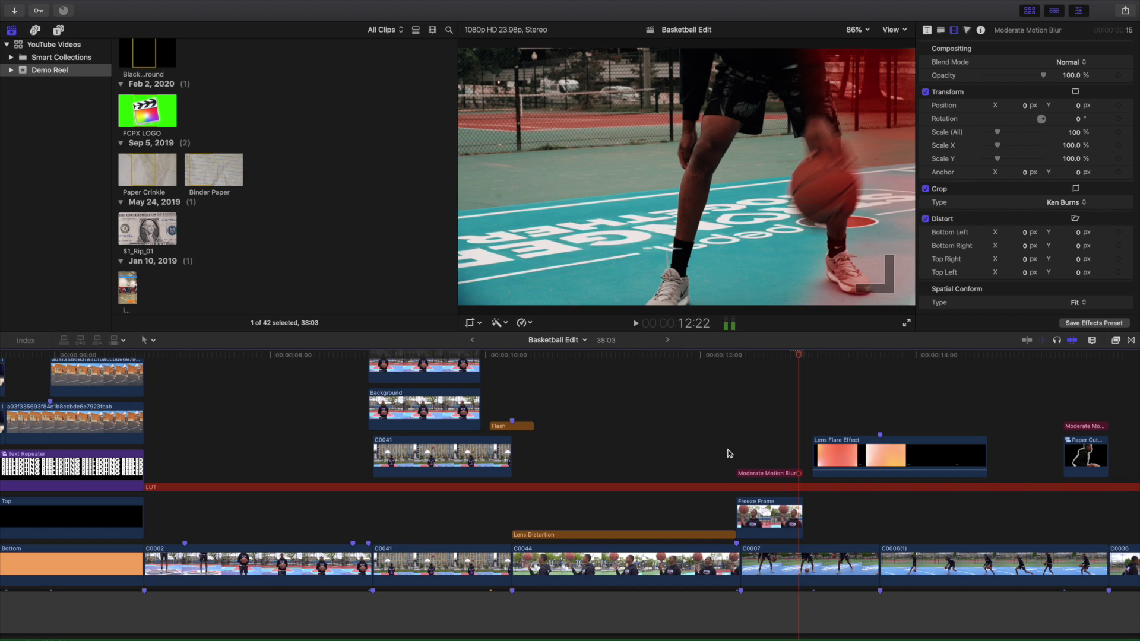
Step from 12:22 to 14:02 to examine how the Lens Flare Effect covers the cut from C0007 to C0006(1)
key("Right")
key("Right")
key("Right")
key("Right")
key("Right")
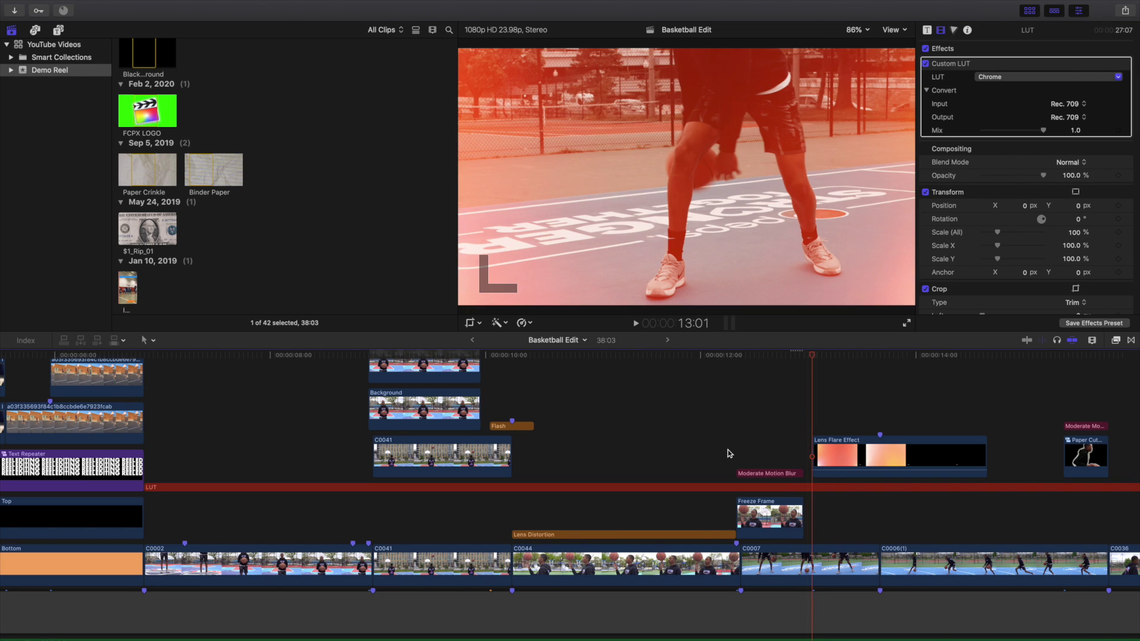
key("Right")
key("Right")
key("Right")
key("Right")
key("Right")
key("Right")
key("Right")
key("Right")
key("Right")
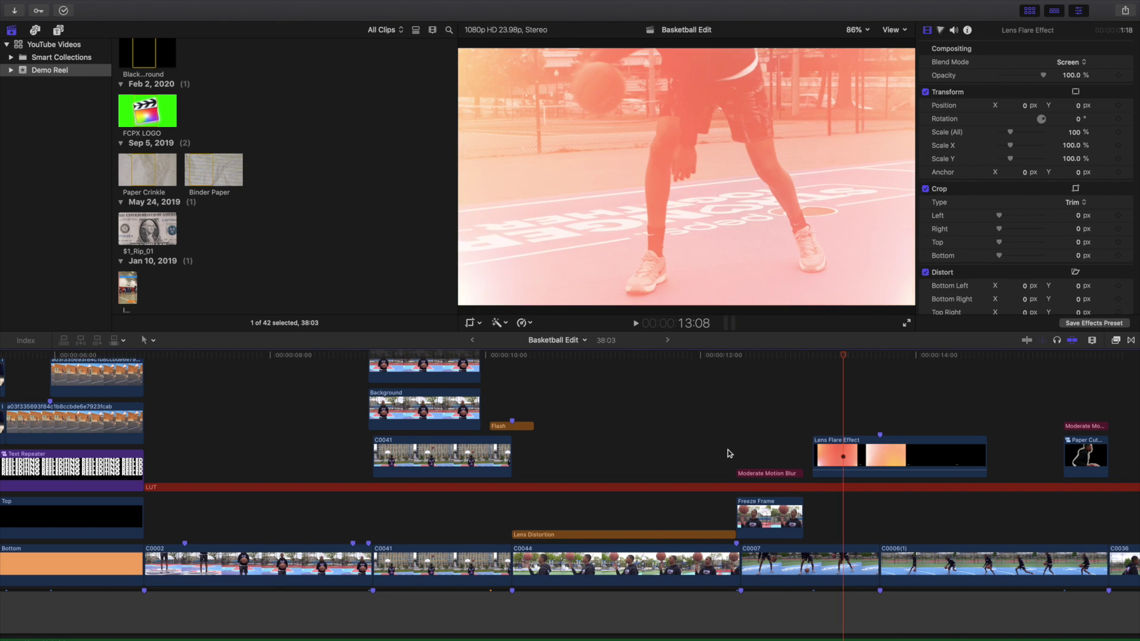
key("Right")
key("Right")
key("Right")
key("Right")
key("Right")
key("Right")
key("Right")
key("Right")
key("Right")
key("Right")
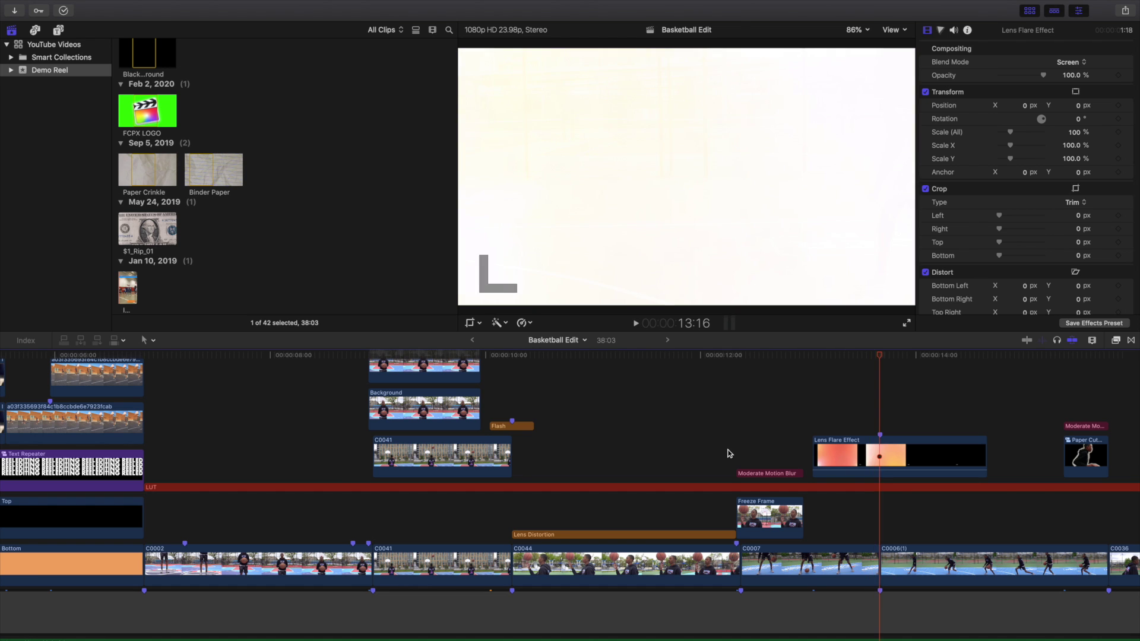
key("Right")
key("Right")
key("Right")
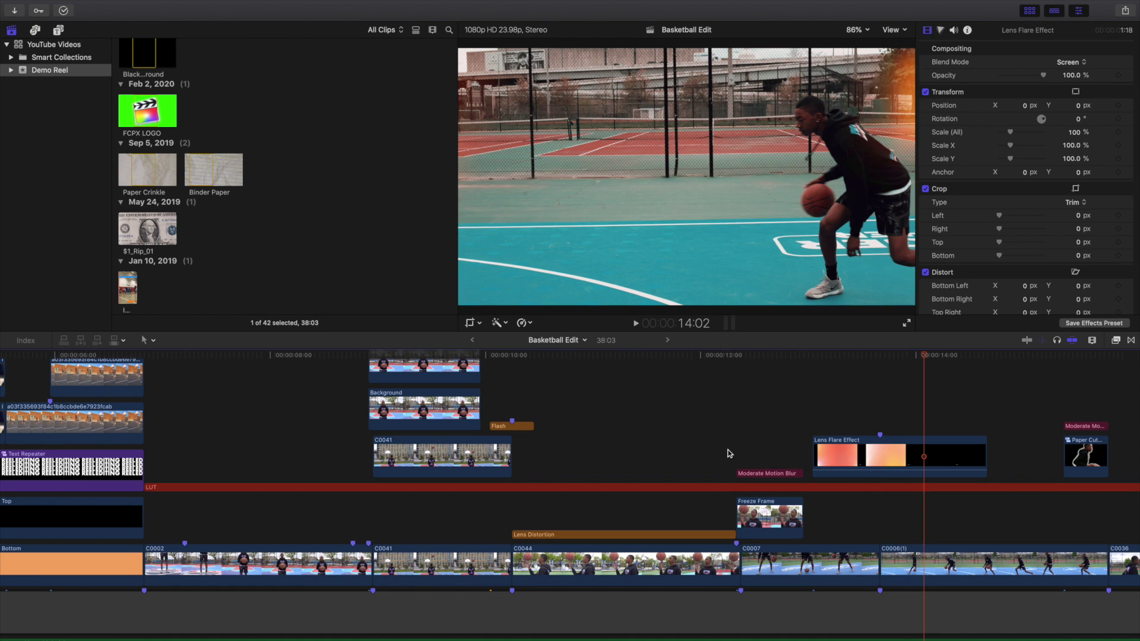
Move the playhead to 15:09 and inspect the Draw Mask effect of the Paper Cutout clip
scroll(765, 432, "right", 3)
scroll(764, 432, "right", 4)
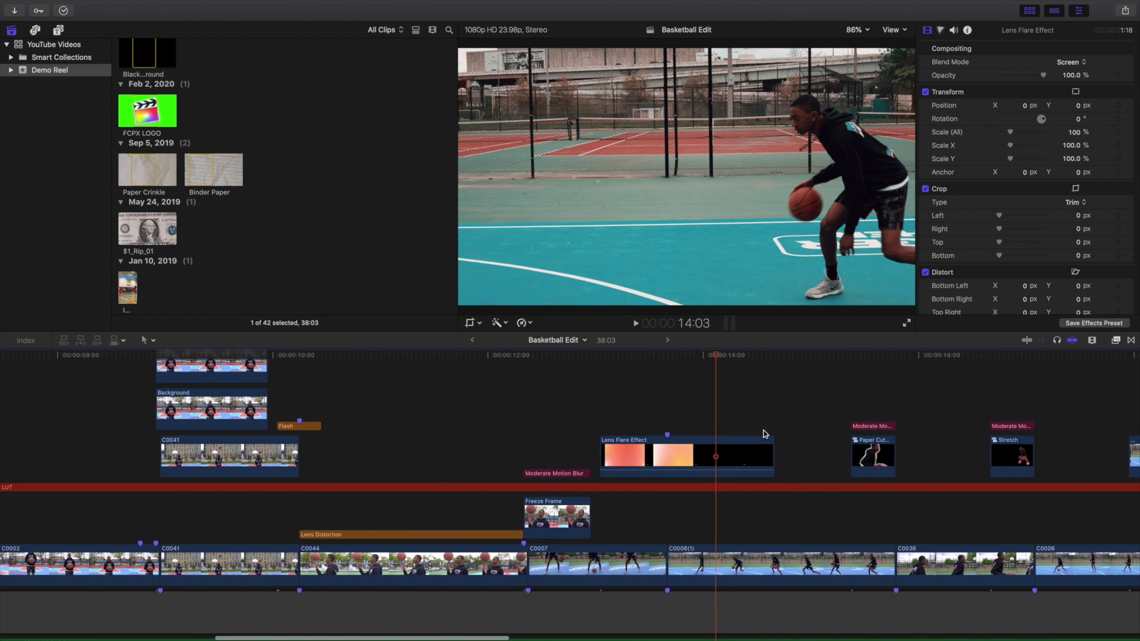
key("Down")
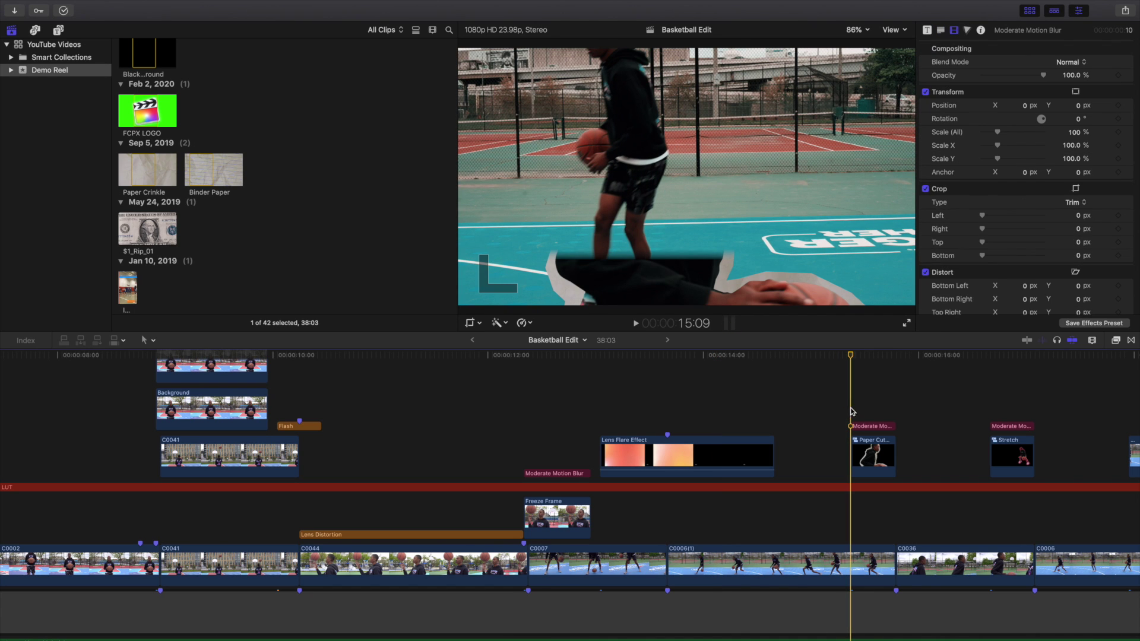
left_click(863, 445)
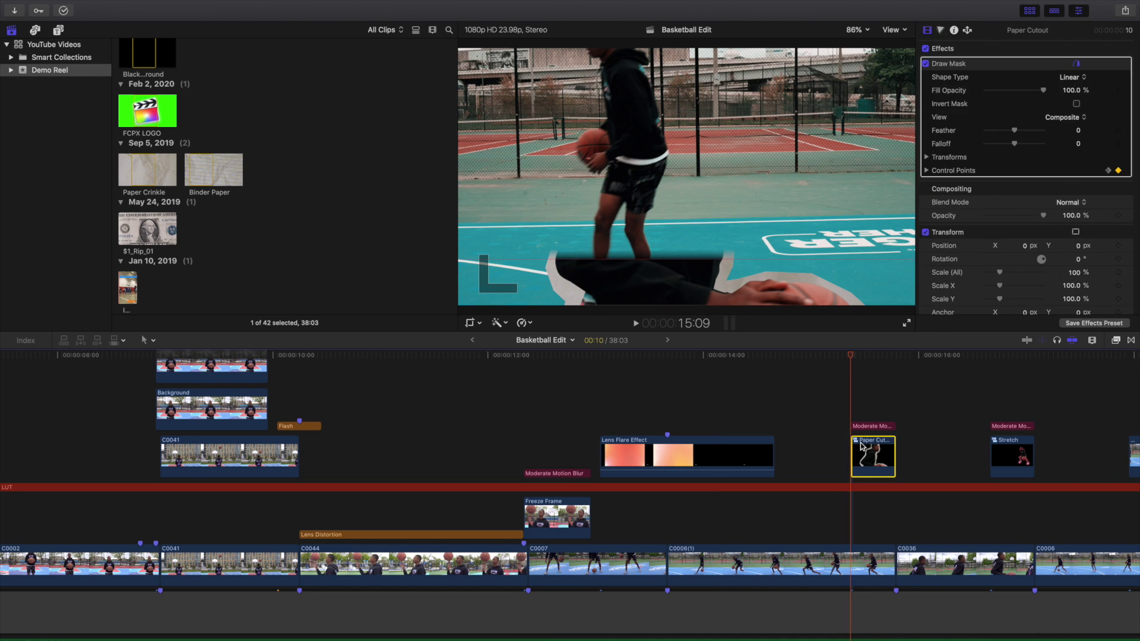
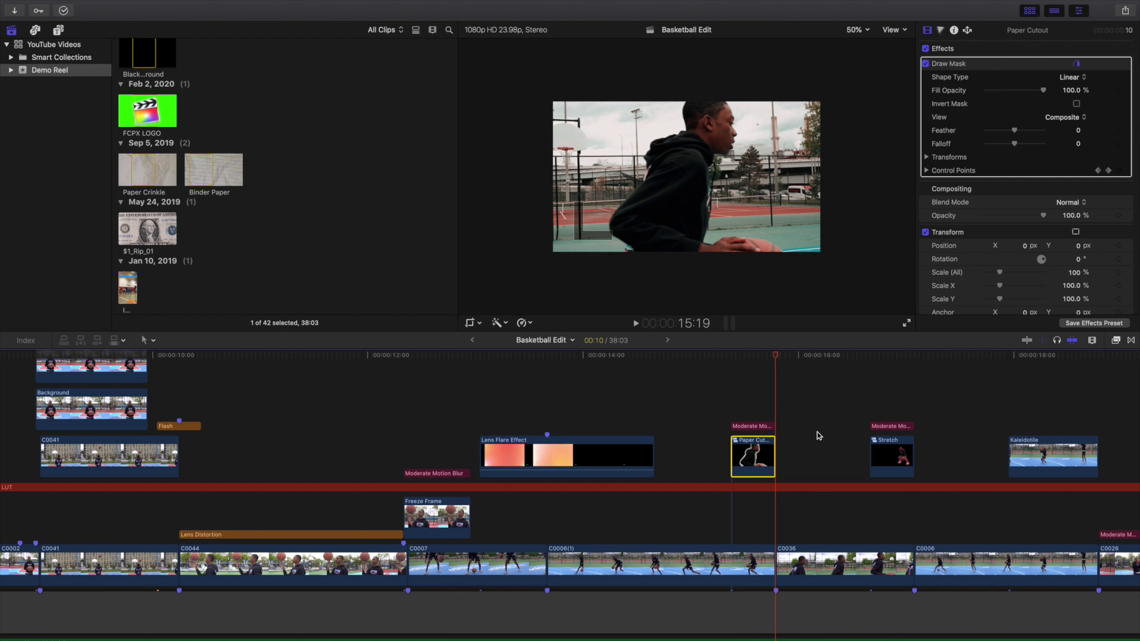
Play the Stretch clip from 16:16 to 17:02 and inspect its Wave and Scrape settings, including at 16:21
scroll(819, 436, "right", 3)
left_click(790, 421)
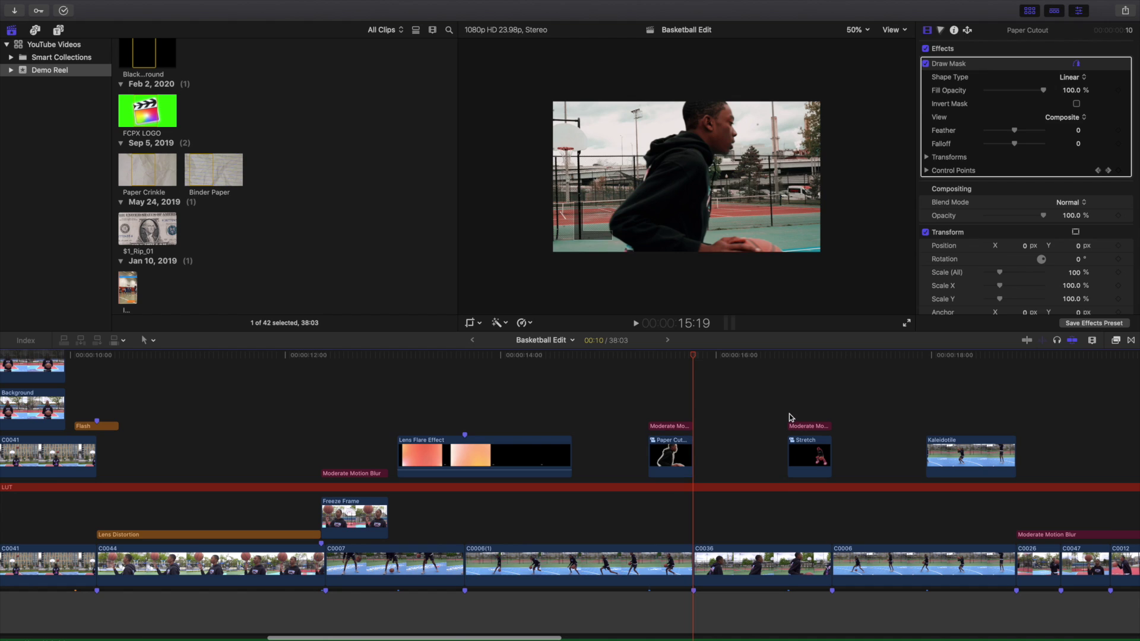
left_click(803, 449)
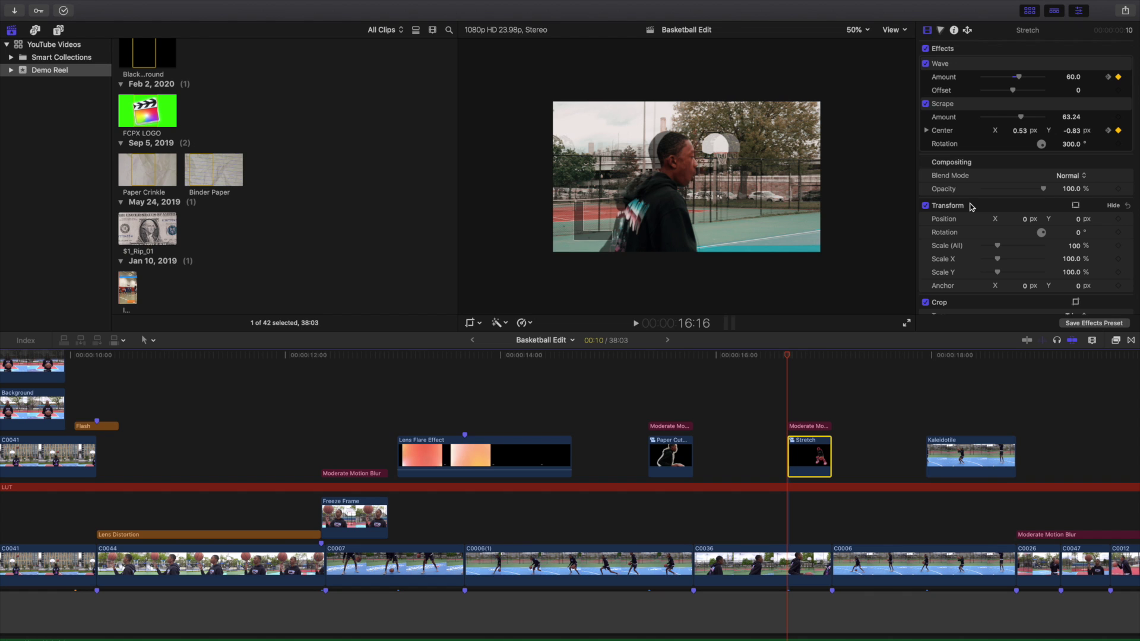
key("space")
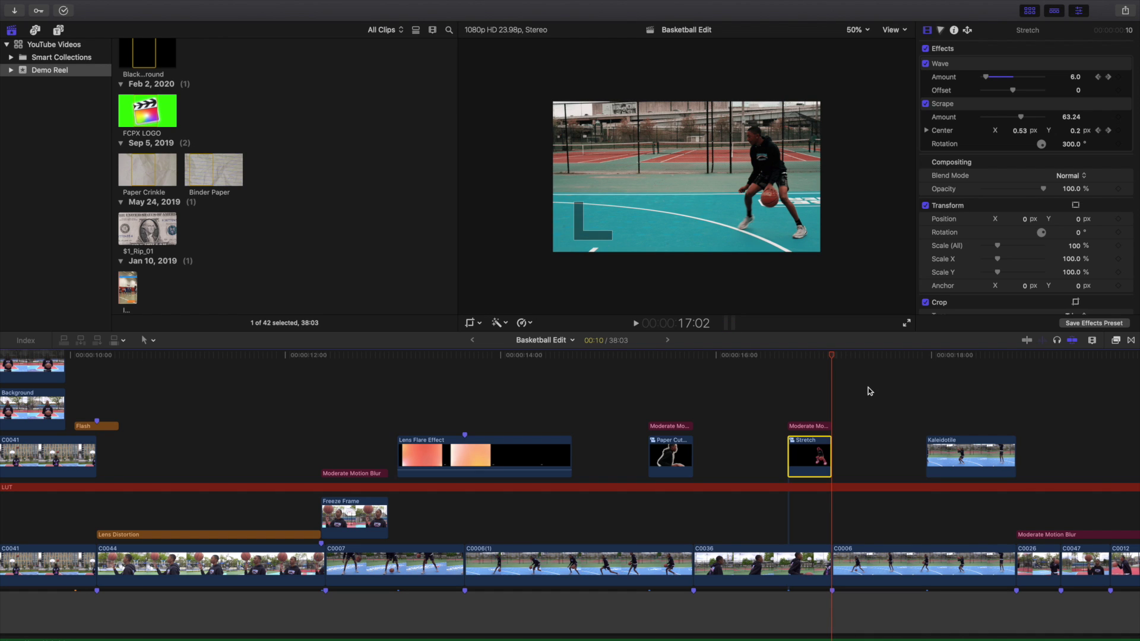
left_click(815, 405)
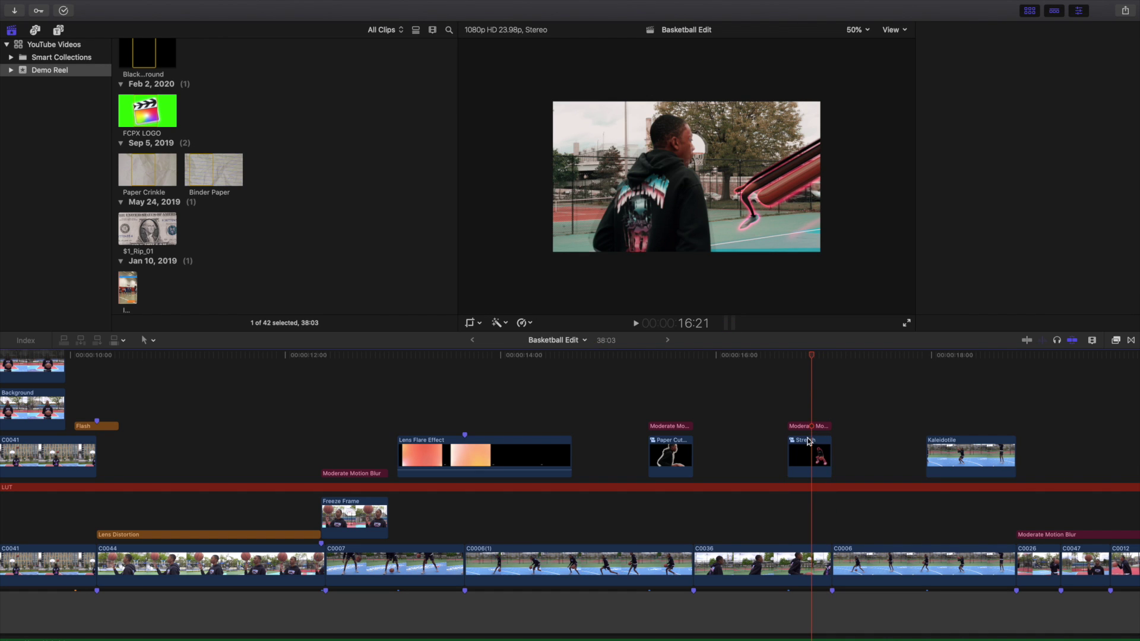
left_click(814, 455)
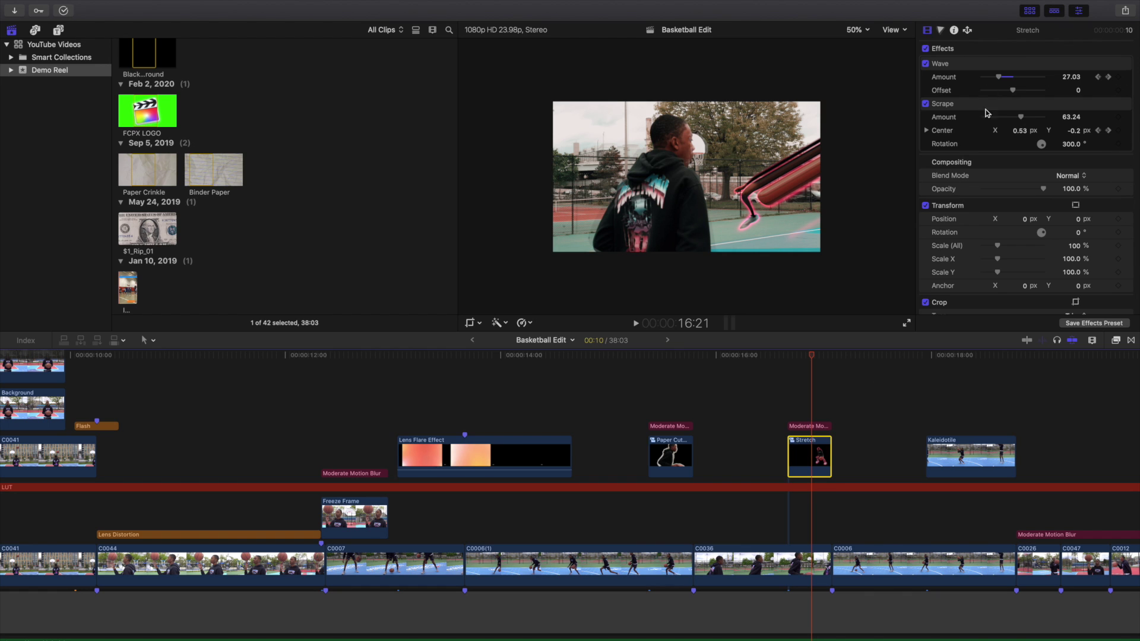
Play from 17:18 to the start of the Kaleidotile clip at 17:23 to examine the mirrored effect
scroll(889, 436, "right", 3)
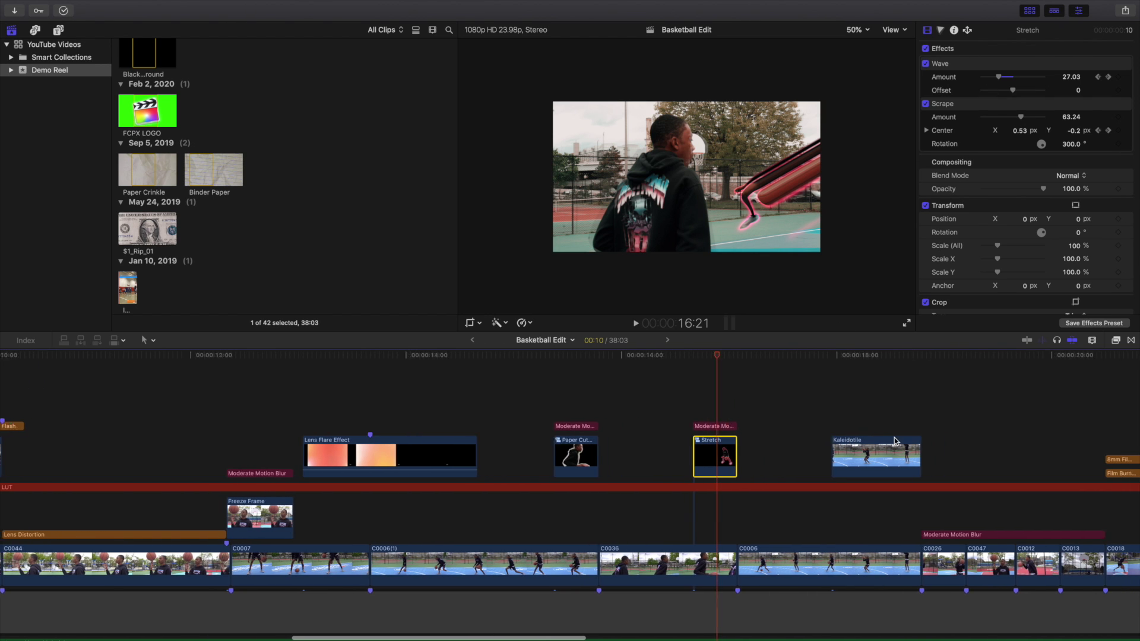
left_click(813, 420)
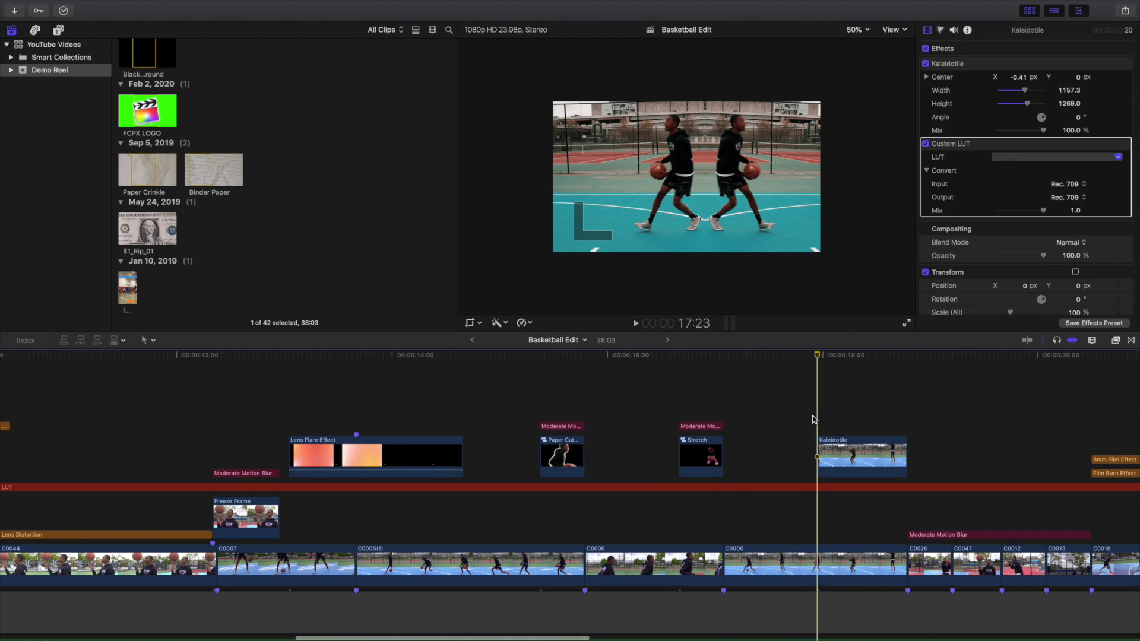
left_click(799, 420)
scroll(799, 420, "right", 5)
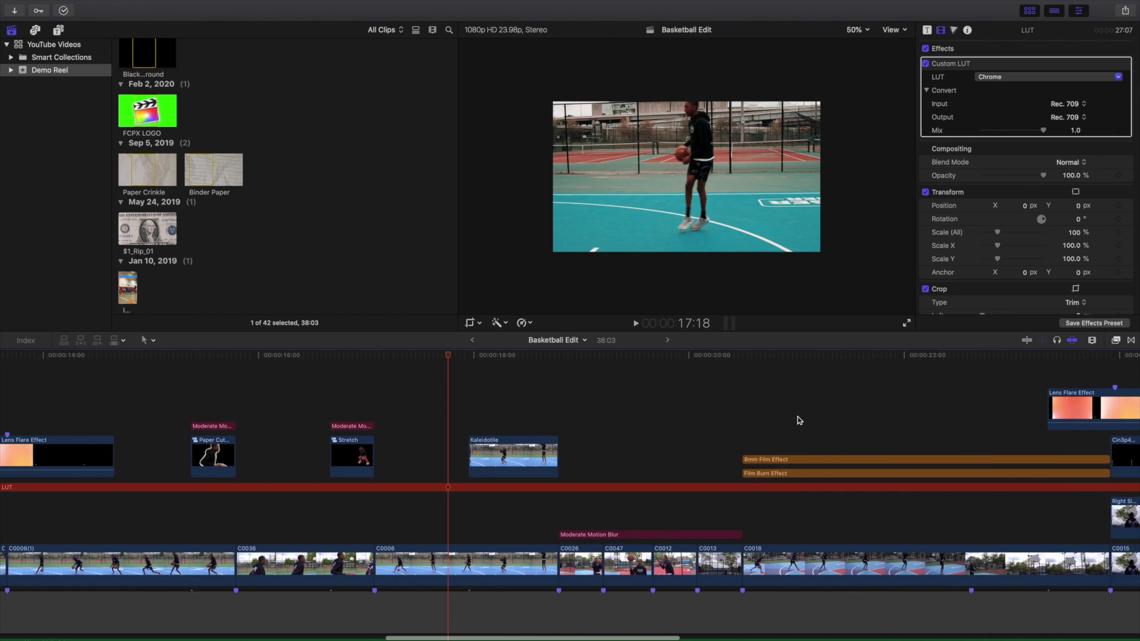
scroll(799, 420, "left", 3)
key("space")
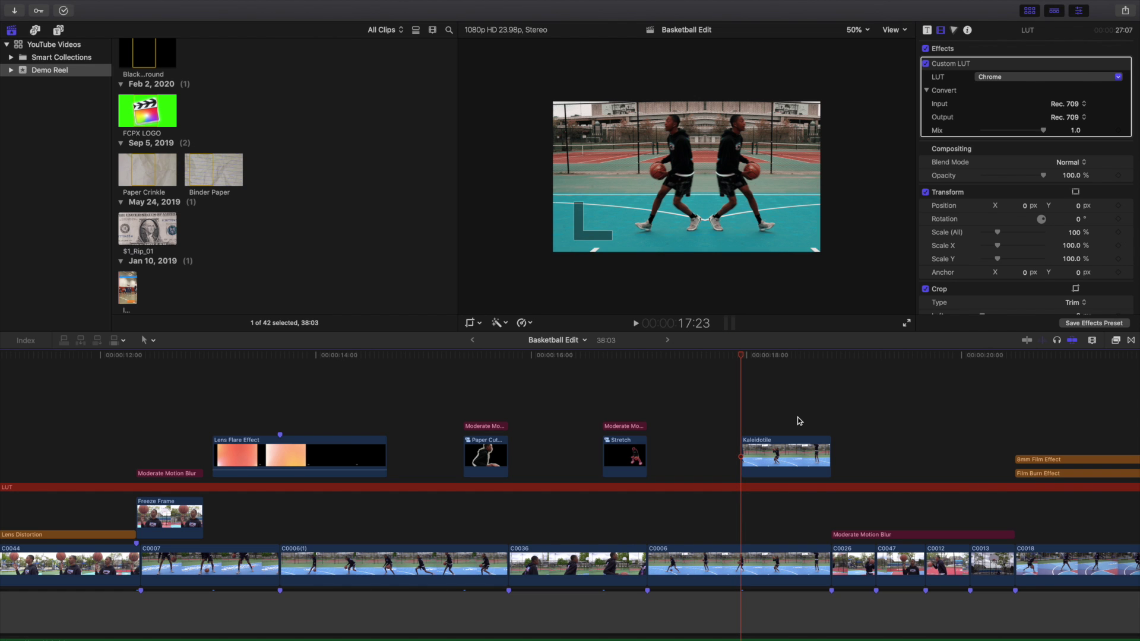
Select the Kaleidotile clip at 17:23, inspect its Kaleidotile effect settings and toggle the effect off and on
left_click(778, 459)
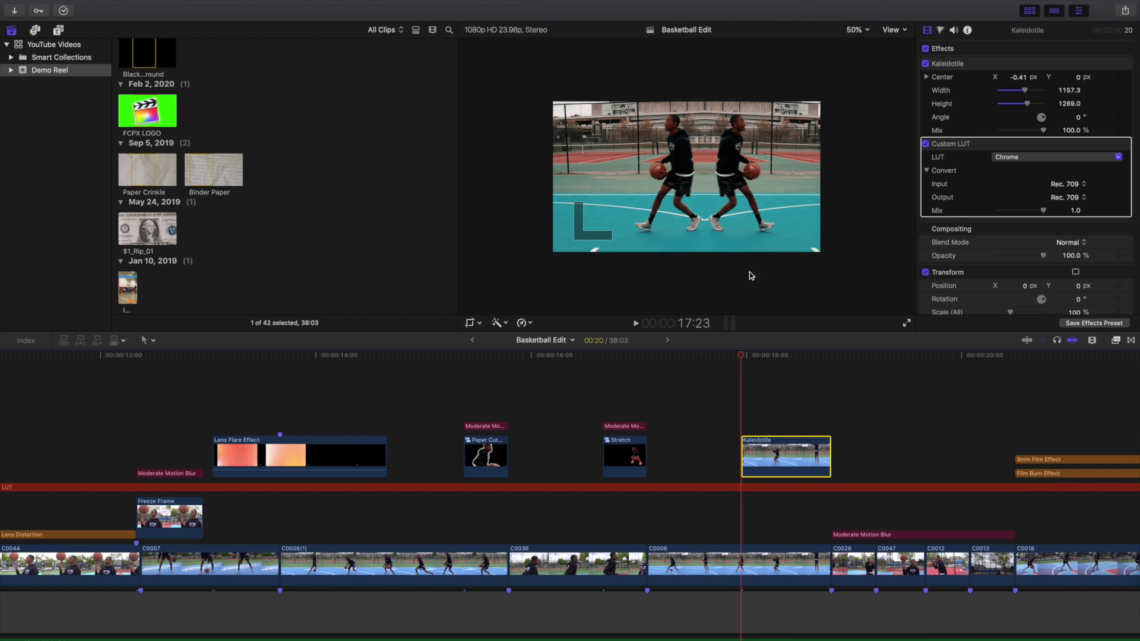
left_click(967, 66)
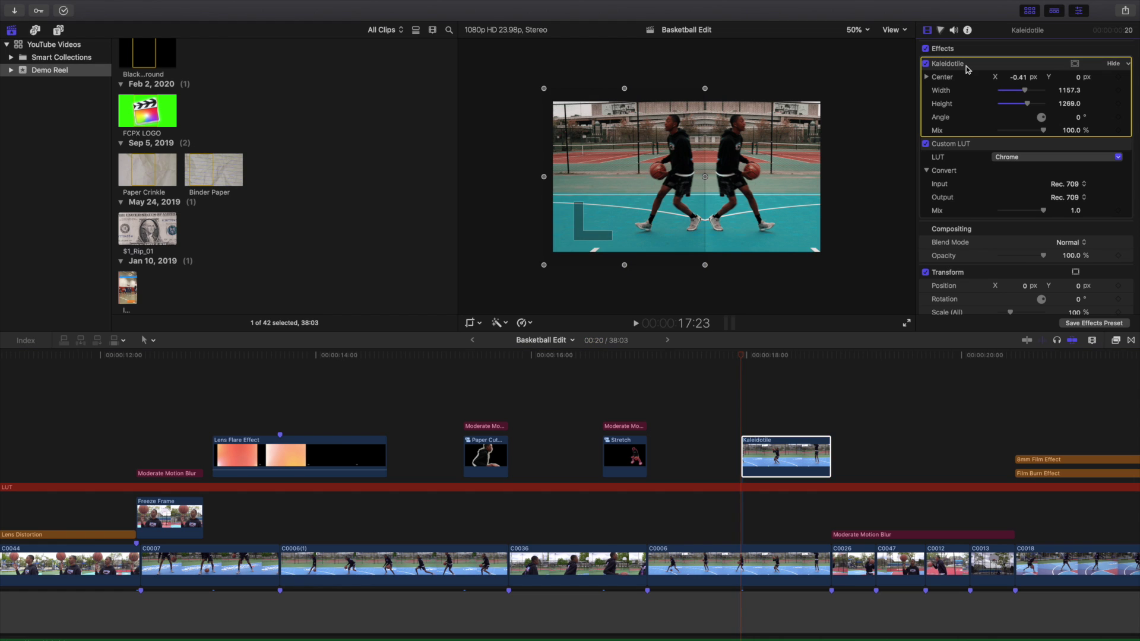
left_click(738, 419)
left_click(752, 445)
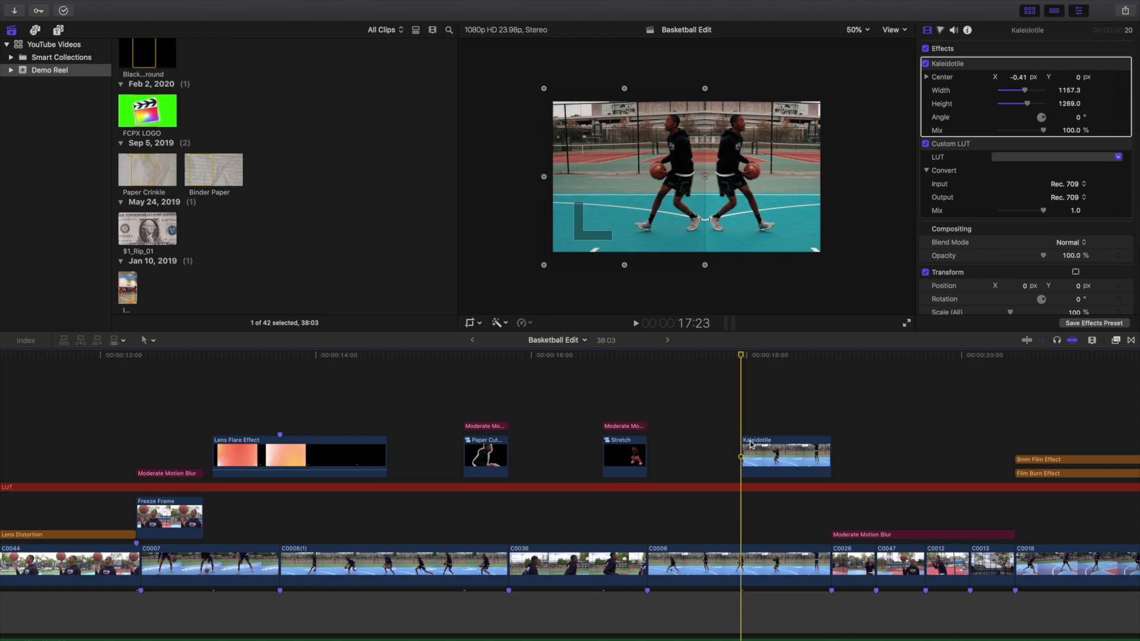
left_click(926, 64)
left_click(925, 64)
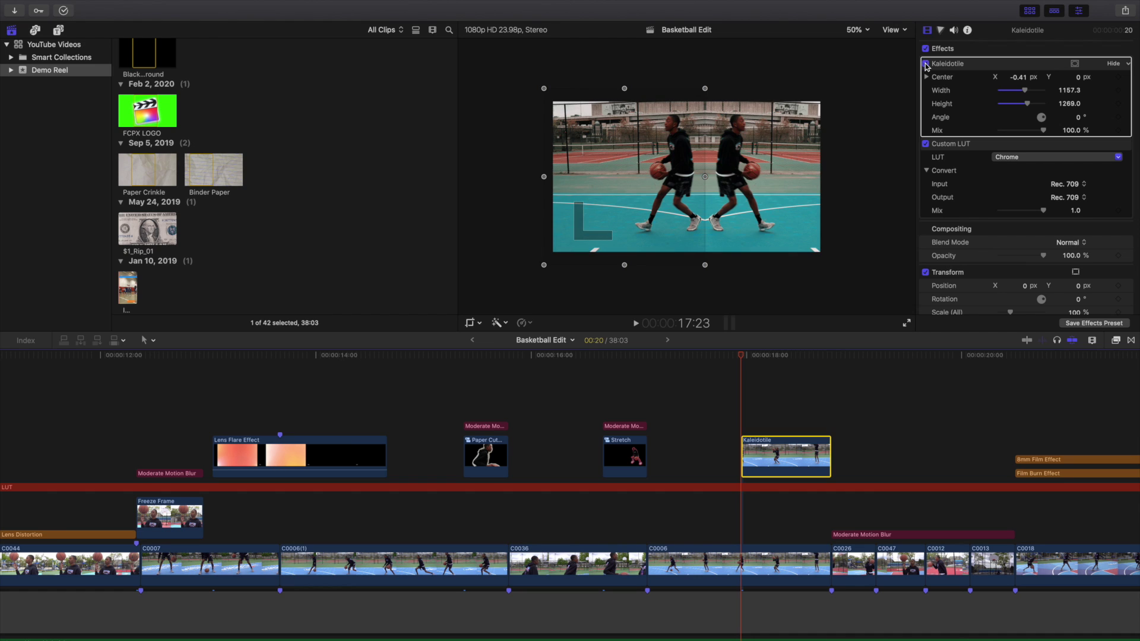
Step frame by frame through the Kaleidotile clip from 17:23 to 18:18 to examine the mirrored motion
left_click(746, 369)
key("Right")
key("Right")
key("Right")
key("Right")
key("Right")
key("Right")
key("Right")
key("Right")
key("Right")
key("Right")
key("Right")
key("Right")
key("Right")
key("Right")
key("Right")
key("Right")
key("Right")
scroll(767, 372, "down", 1)
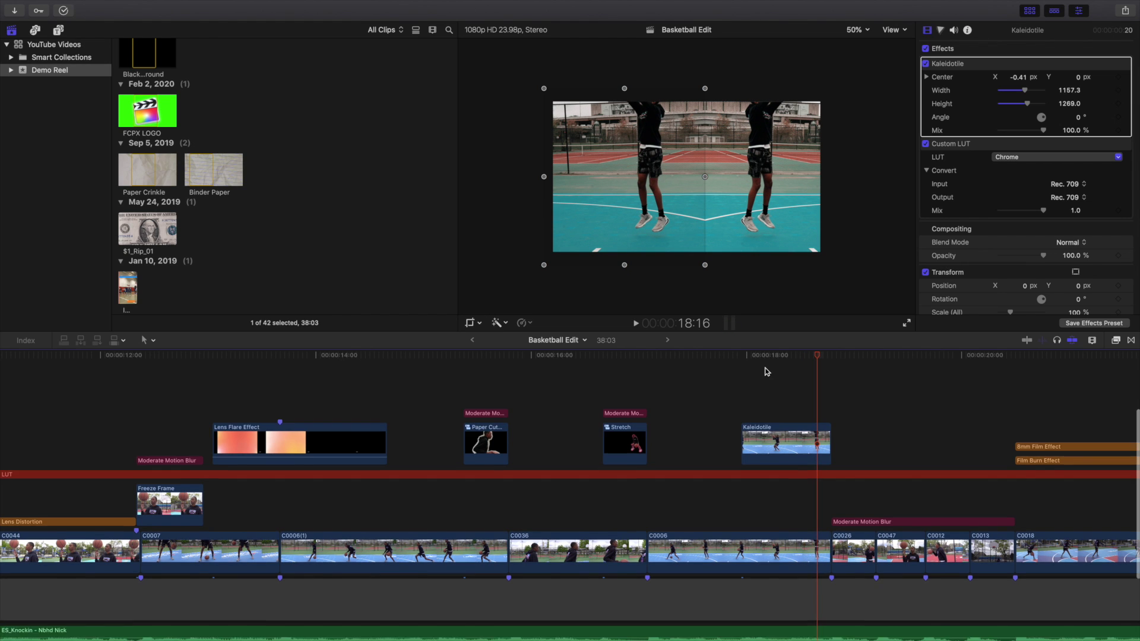
scroll(767, 372, "down", 3)
scroll(772, 372, "right", 3)
key("Right")
key("Right")
key("Right")
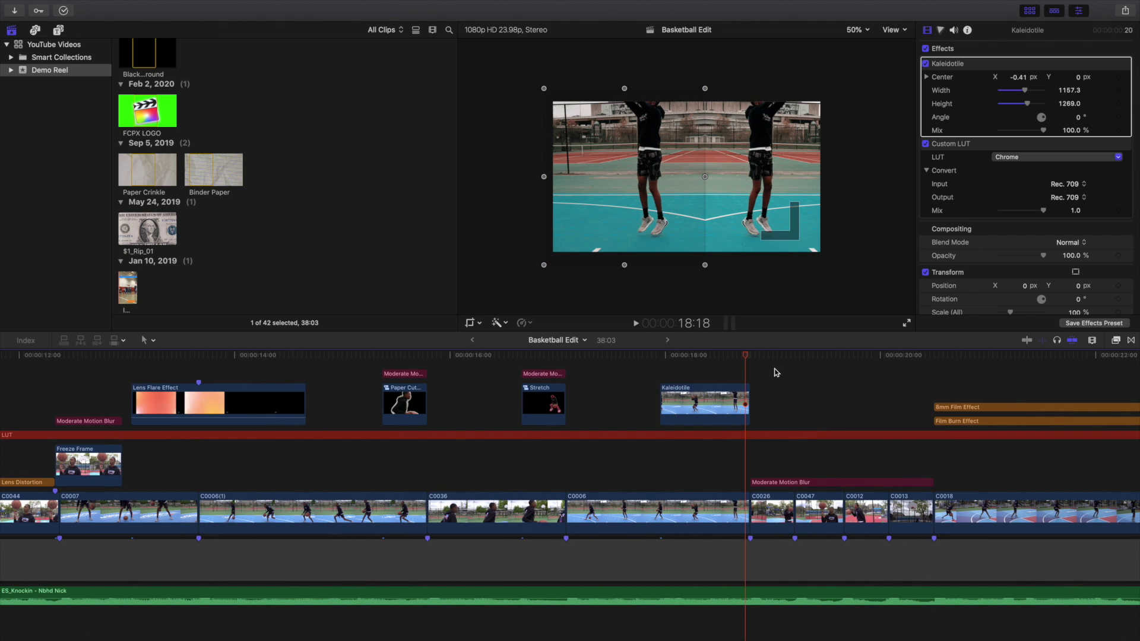
Select clip C0026 and step from 18:19 to 19:04 to examine its keyframed scale zoom
left_click(768, 509)
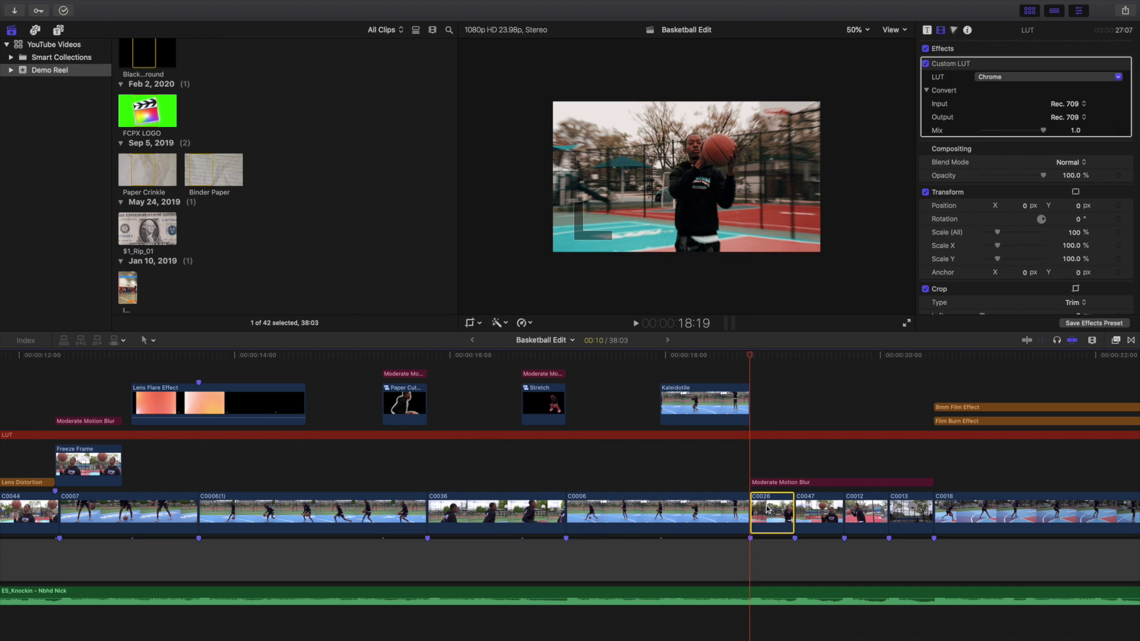
key("Right")
key("Right")
key("Right")
key("Right")
key("Right")
key("Right")
key("Right")
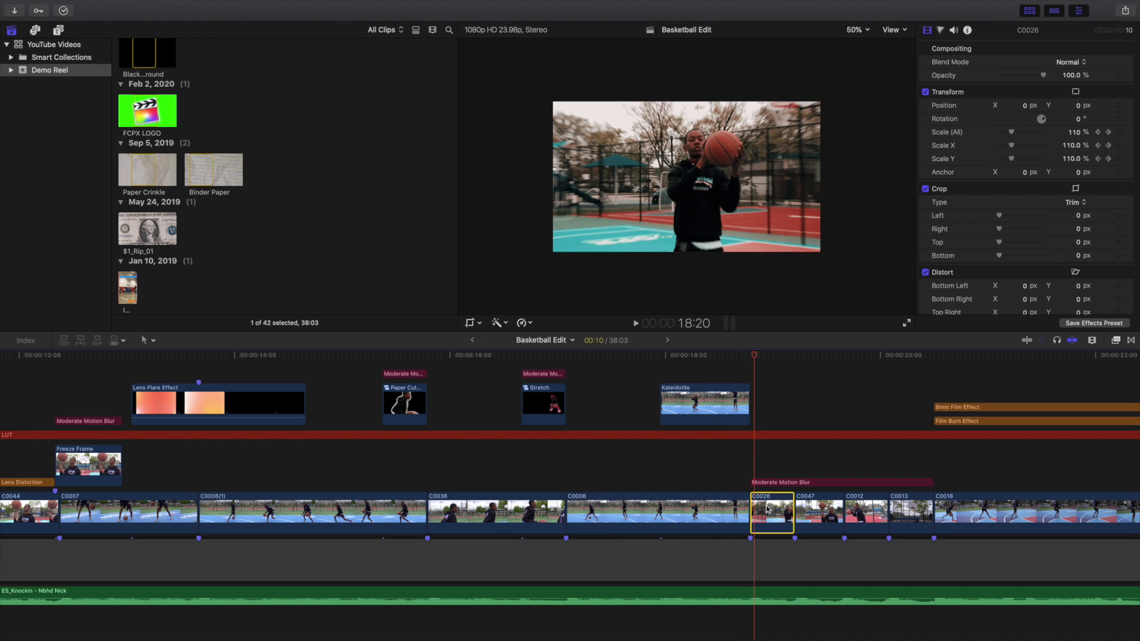
key("Right")
key("Right")
key("Right")
key("Right")
key("Right")
key("Right")
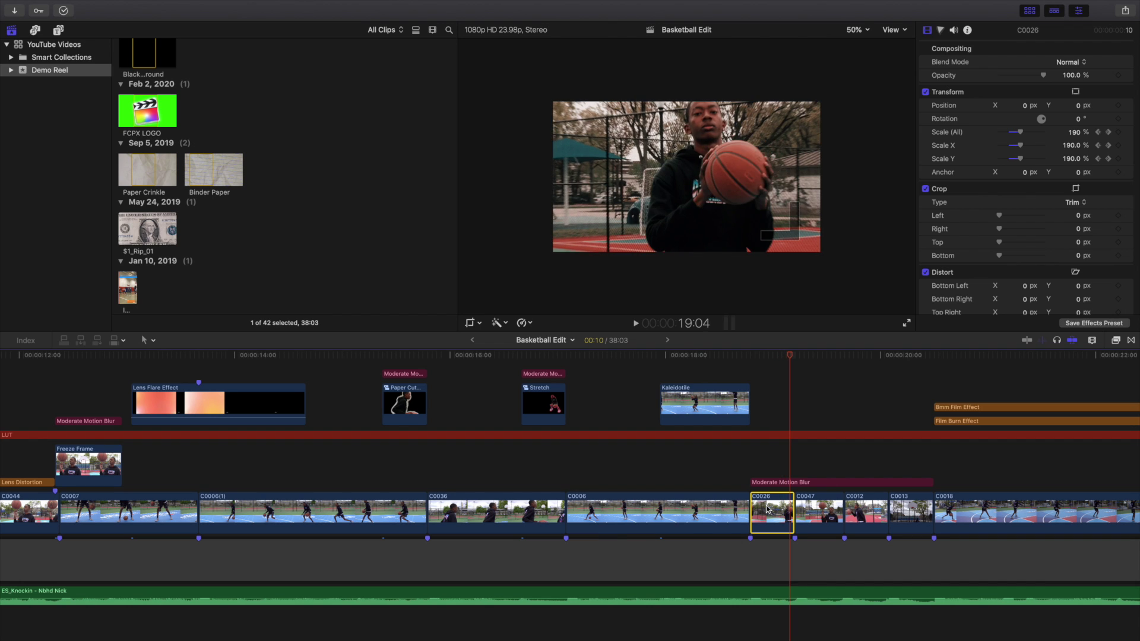
Step from 19:04 to 20:10 to examine the zooms on C0047, C0012 and C0013 under Moderate Motion Blur
key("Right")
key("Right")
key("Right")
key("Right")
key("Right")
key("Right")
key("Right")
key("Right")
key("Right")
key("Right")
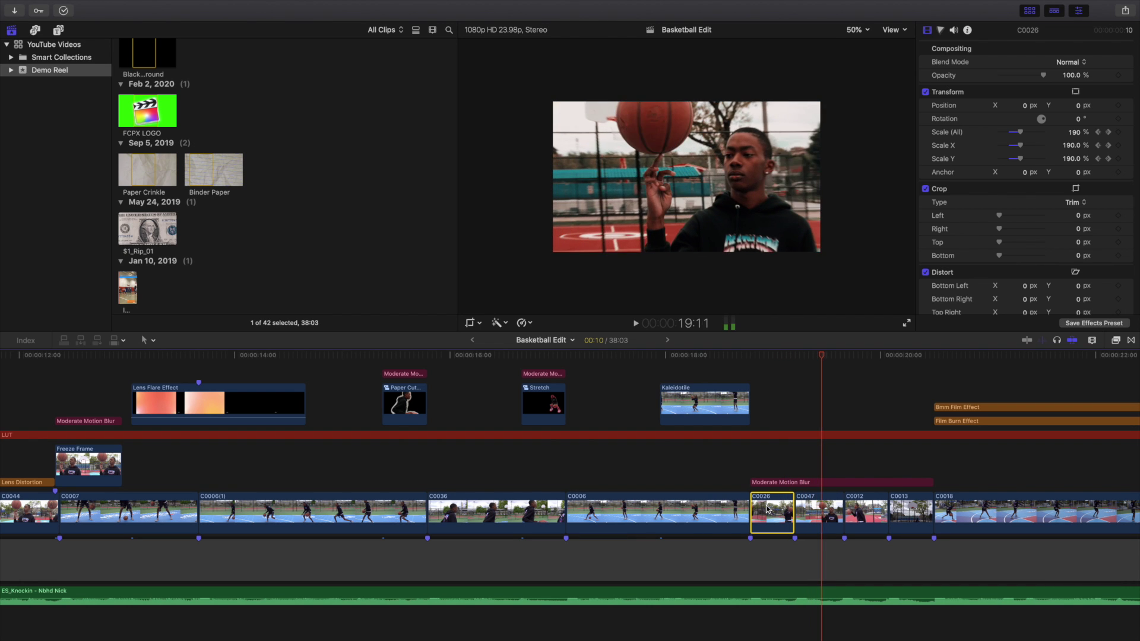
key("Right")
key("Right")
key("Right")
key("Right")
key("Right")
key("Right")
key("Right")
key("Right")
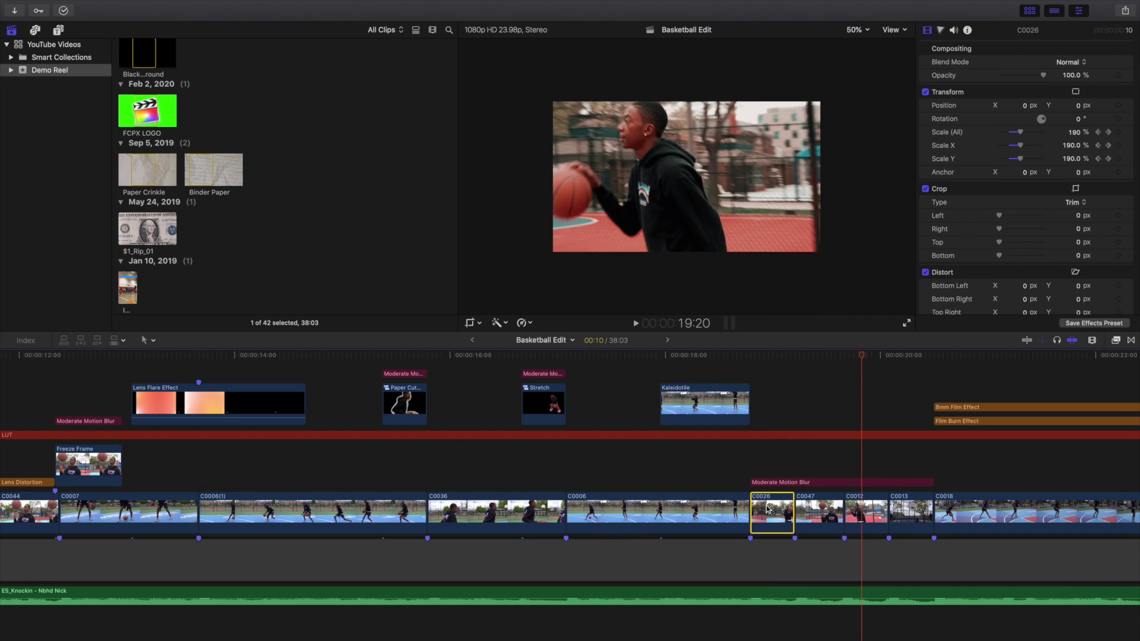
key("Right")
key("Right")
key("Right")
key("Right")
key("Right")
key("Right")
key("Right")
key("Right")
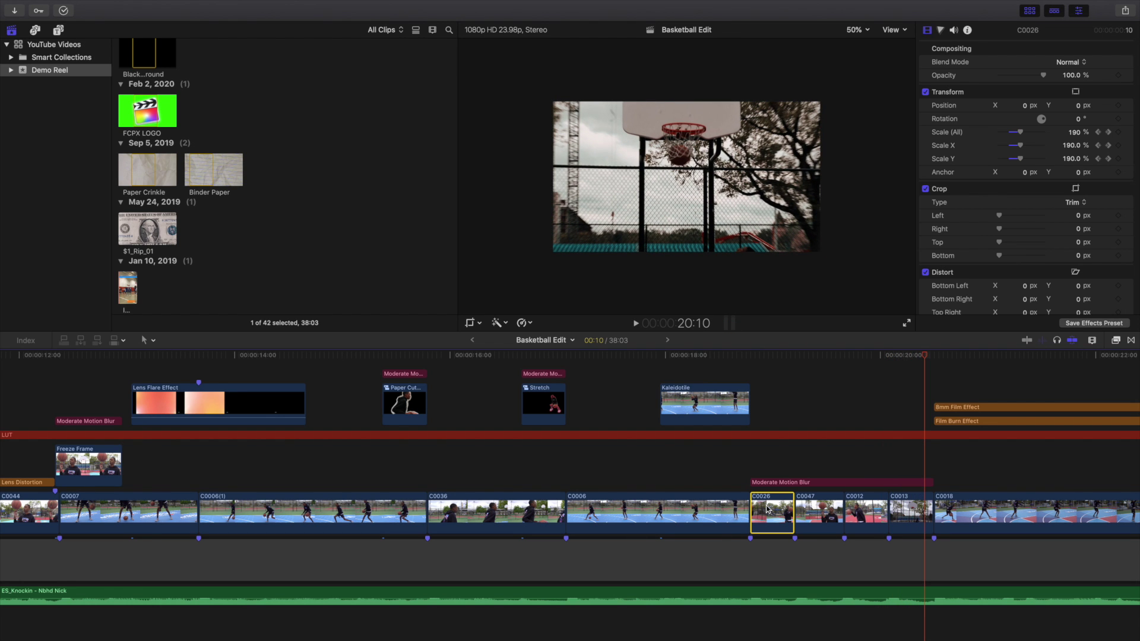
Select the 8mm Film Effect at 20:12, inspect its settings and play the section above C0018
scroll(853, 415, "right", 5)
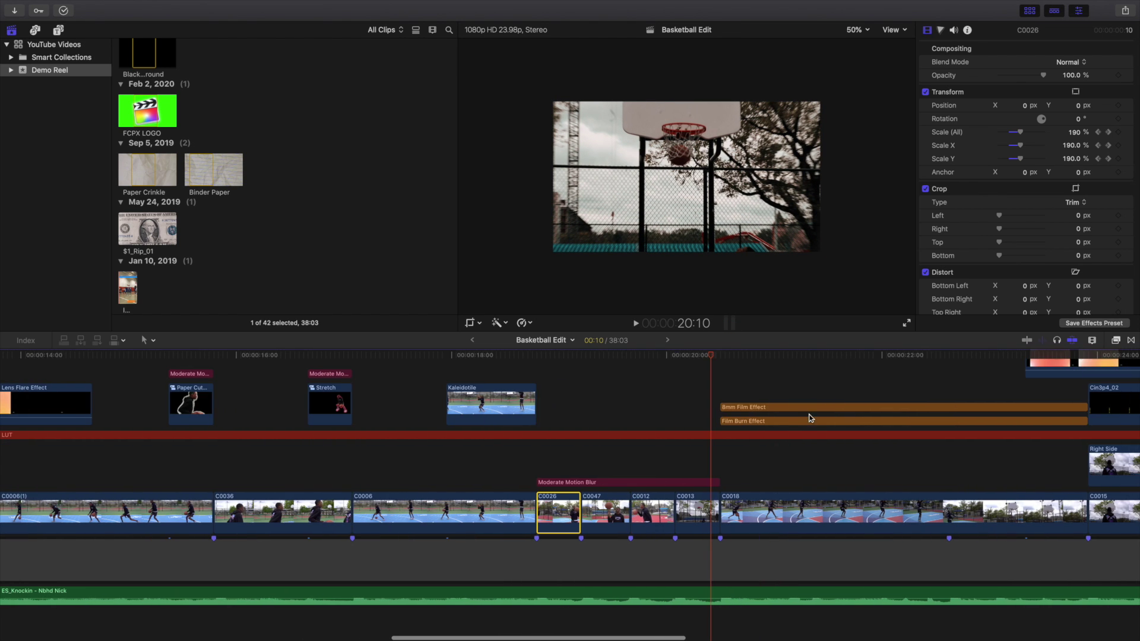
left_click(721, 406)
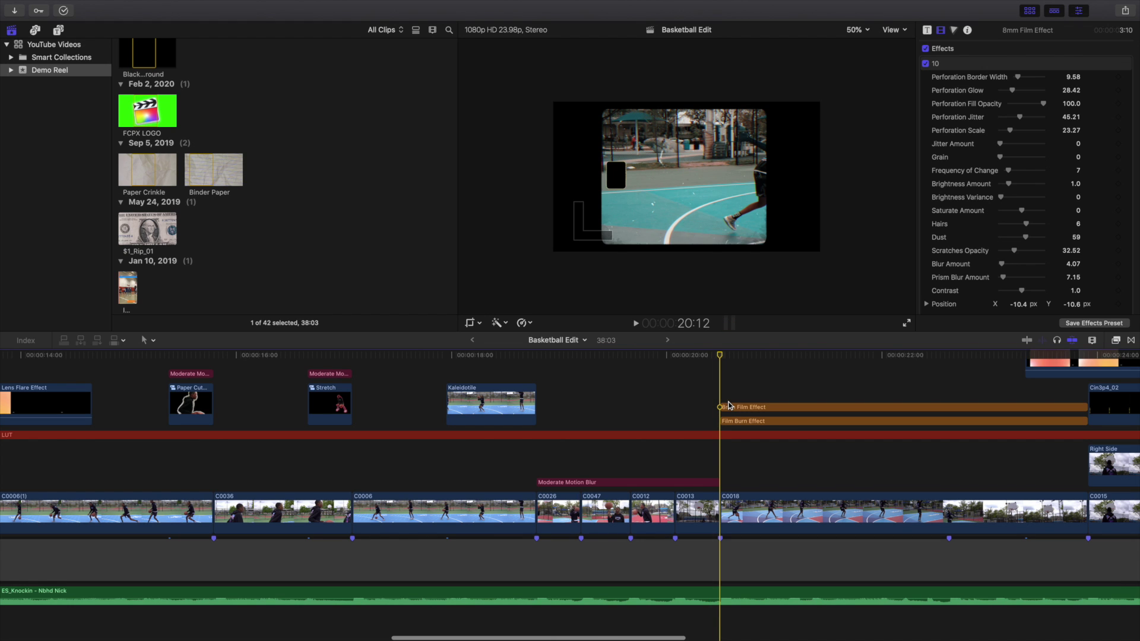
left_click(731, 409)
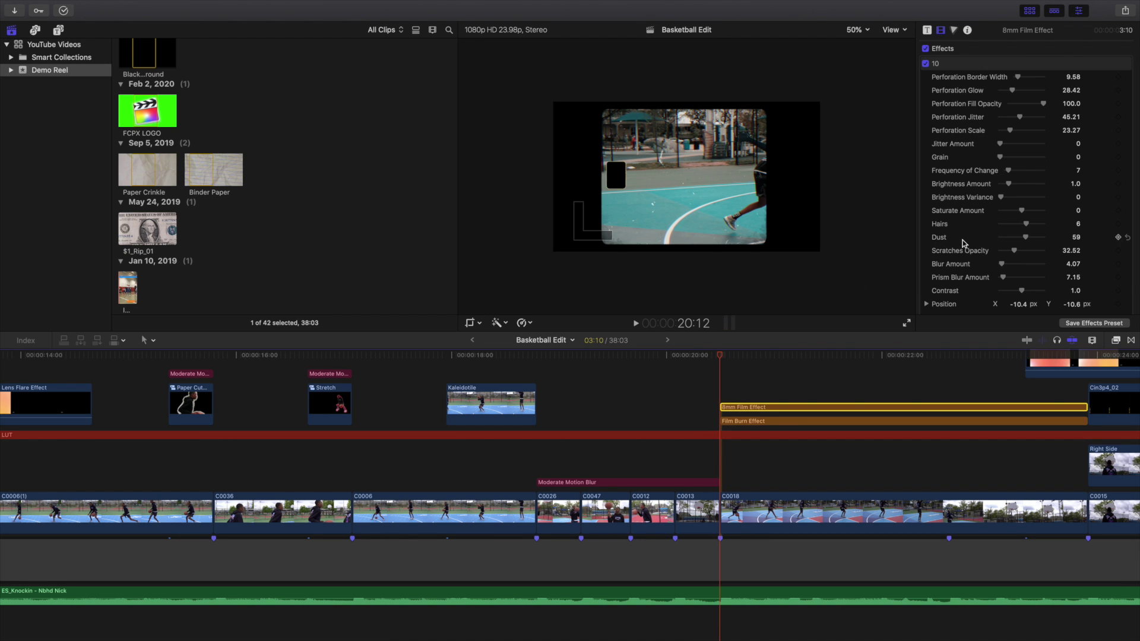
scroll(963, 243, "down", 4)
scroll(963, 244, "up", 4)
left_click(723, 390)
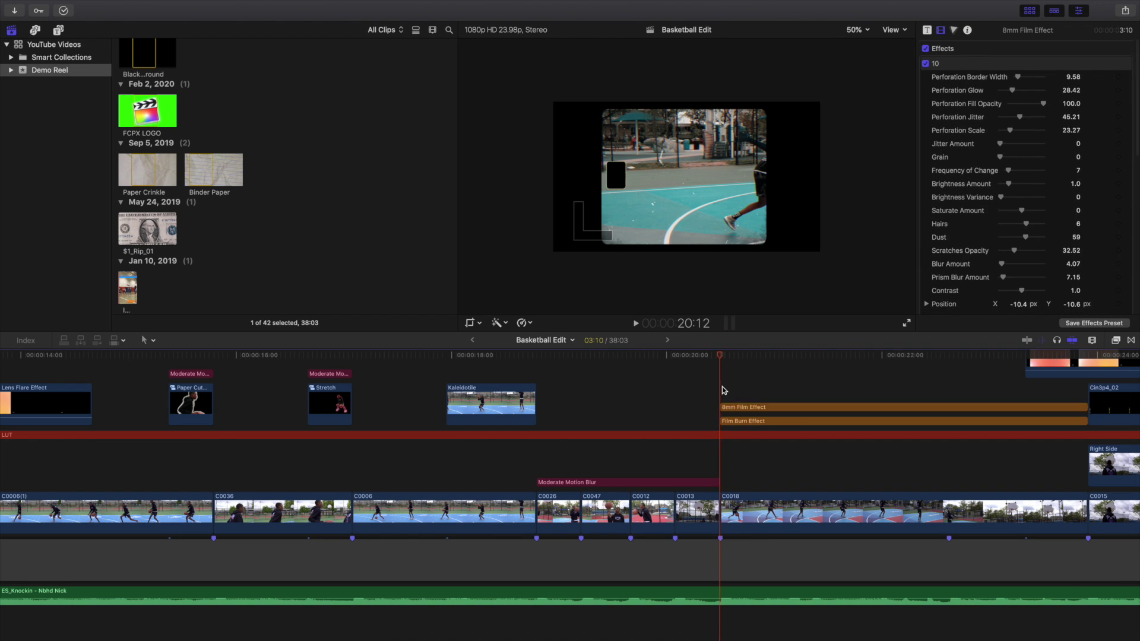
key("space")
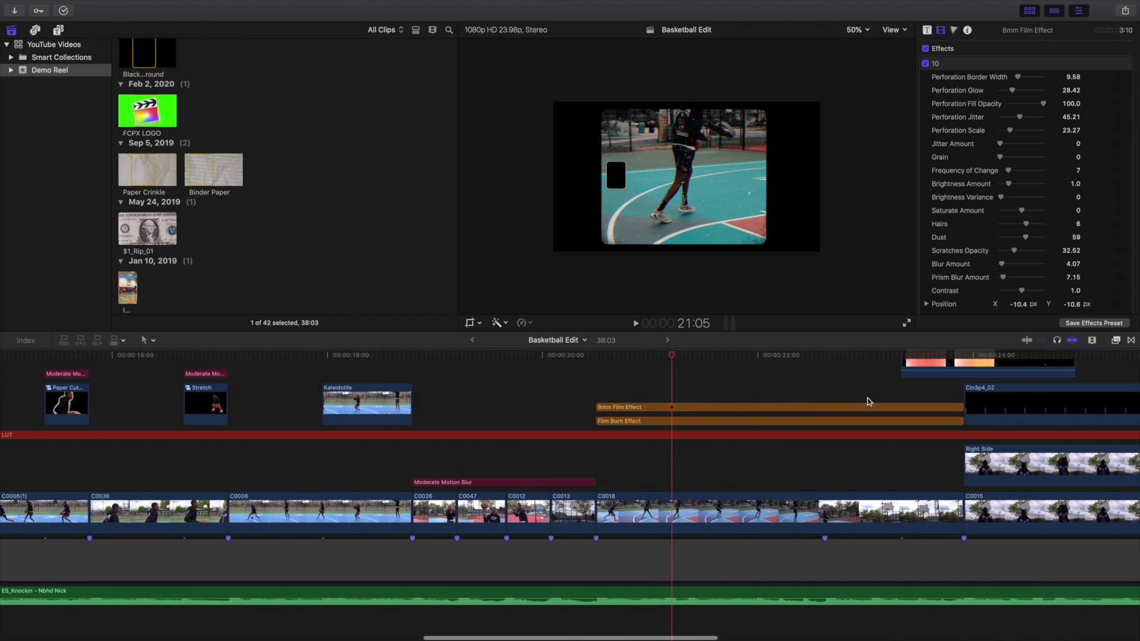
Review the Lens Flare Effect at 23:17 and the side-by-side Cin3p4_02 film frame section around 25:02
scroll(831, 396, "up", 5)
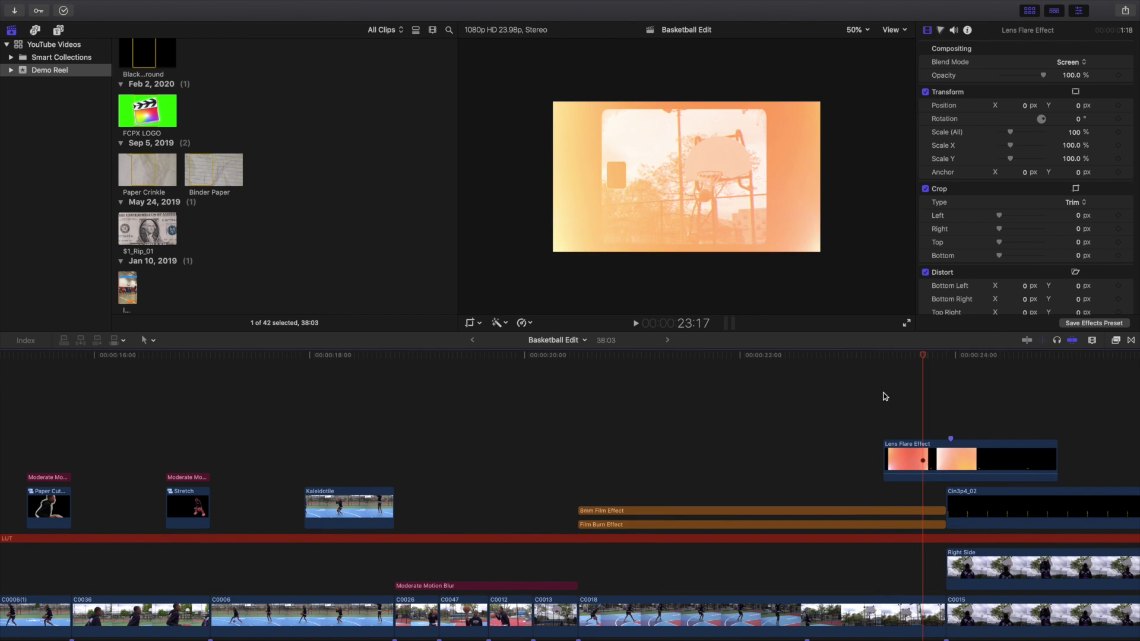
scroll(884, 395, "down", 3)
scroll(882, 396, "right", 5)
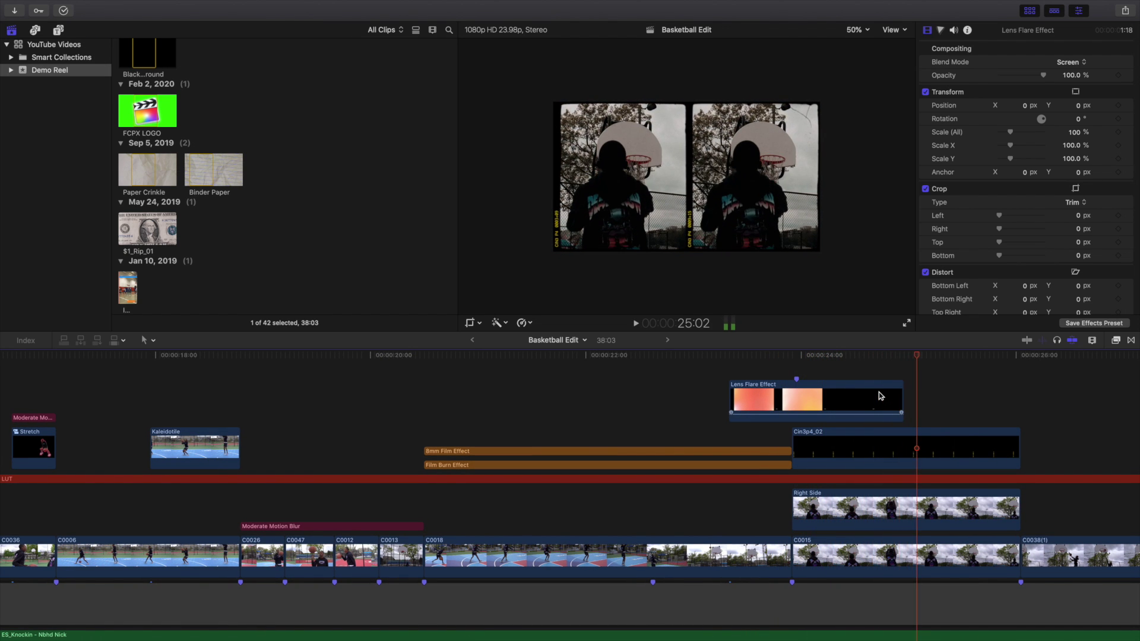
scroll(878, 396, "right", 9)
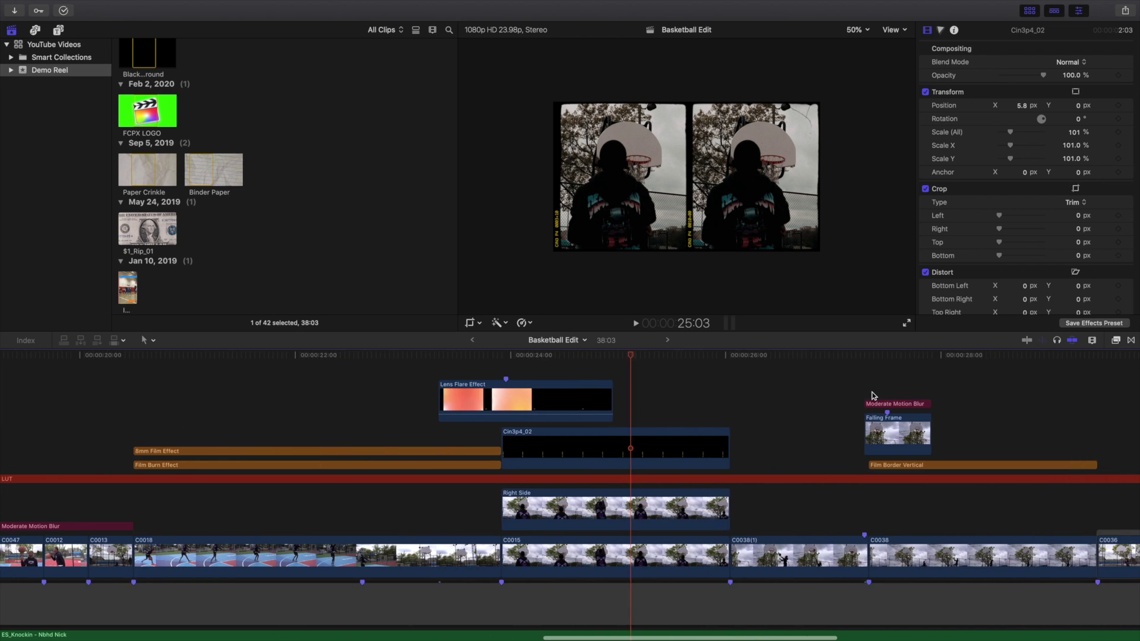
Select the Falling Frame clip at 27:07 and step to 27:21 to examine its position and rotation keyframes
scroll(872, 392, "right", 4)
left_click(718, 394)
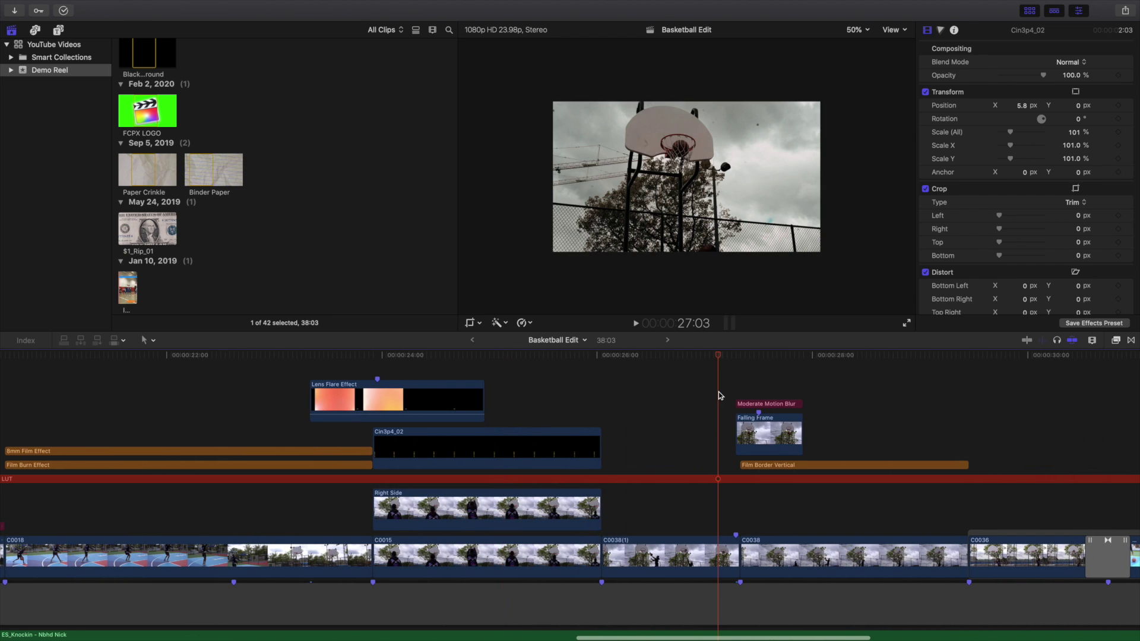
key("Right")
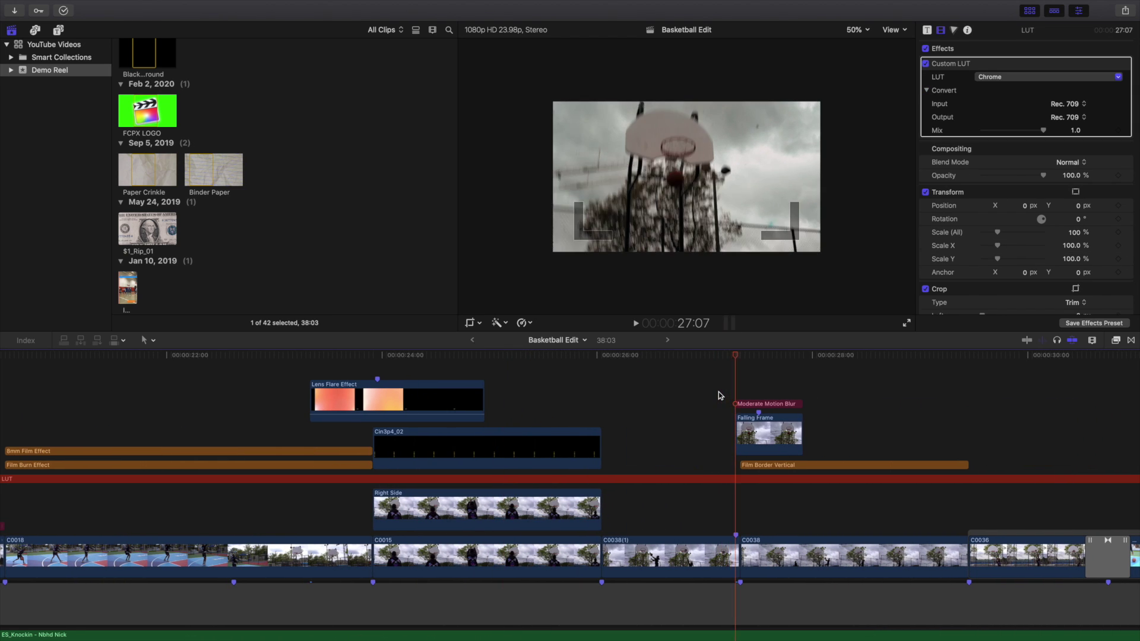
left_click(748, 433)
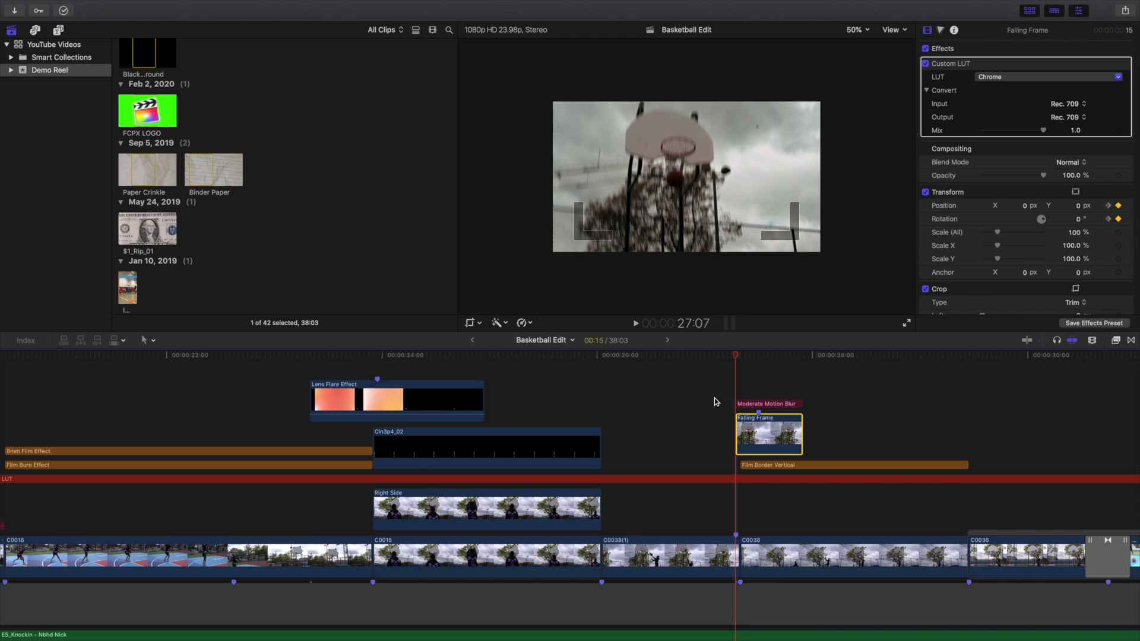
key("Right")
key("Right")
key("Right")
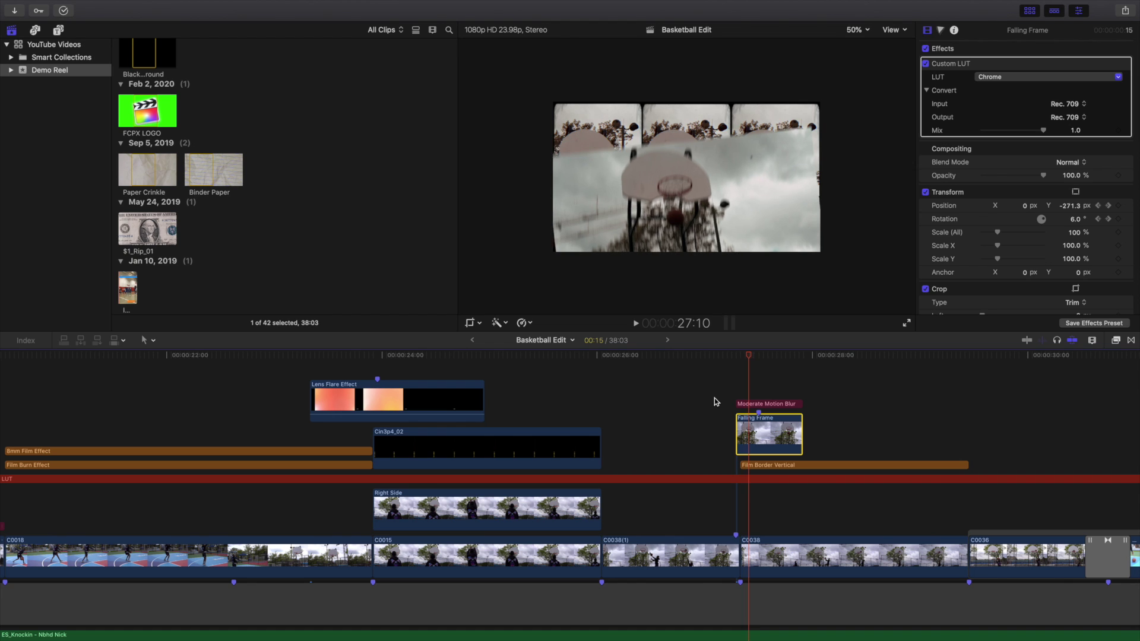
key("Right")
key("Right")
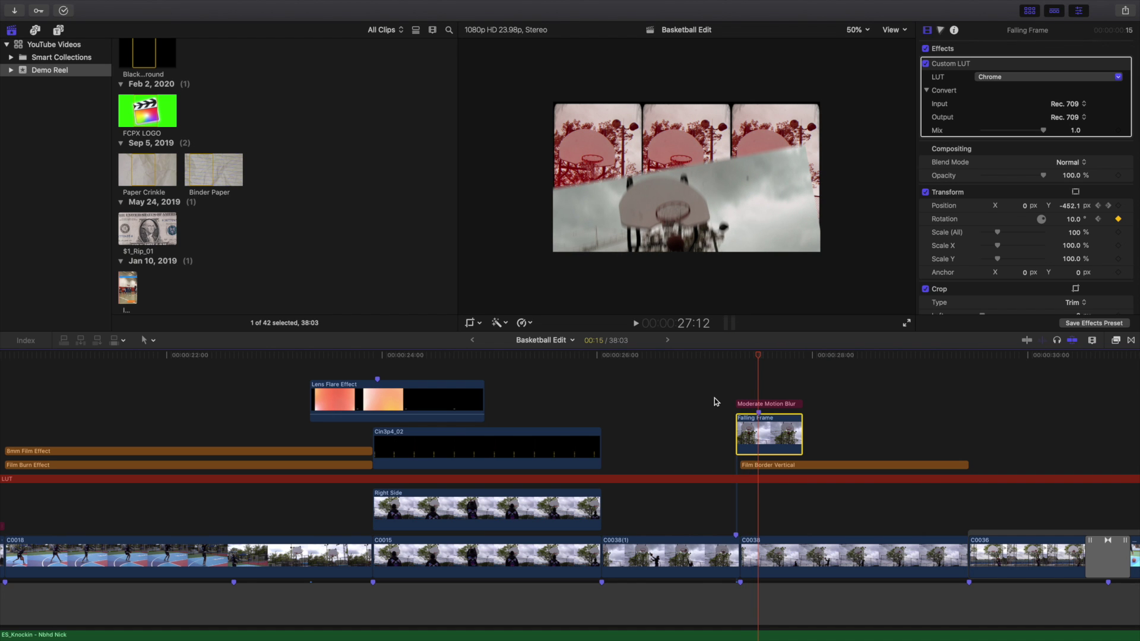
key("Right")
key("Right")
key("Right")
key("Right")
key("Right")
key("Right")
key("Right")
key("Right")
key("Right")
key("Right")
key("Right")
key("Right")
key("Right")
key("Right")
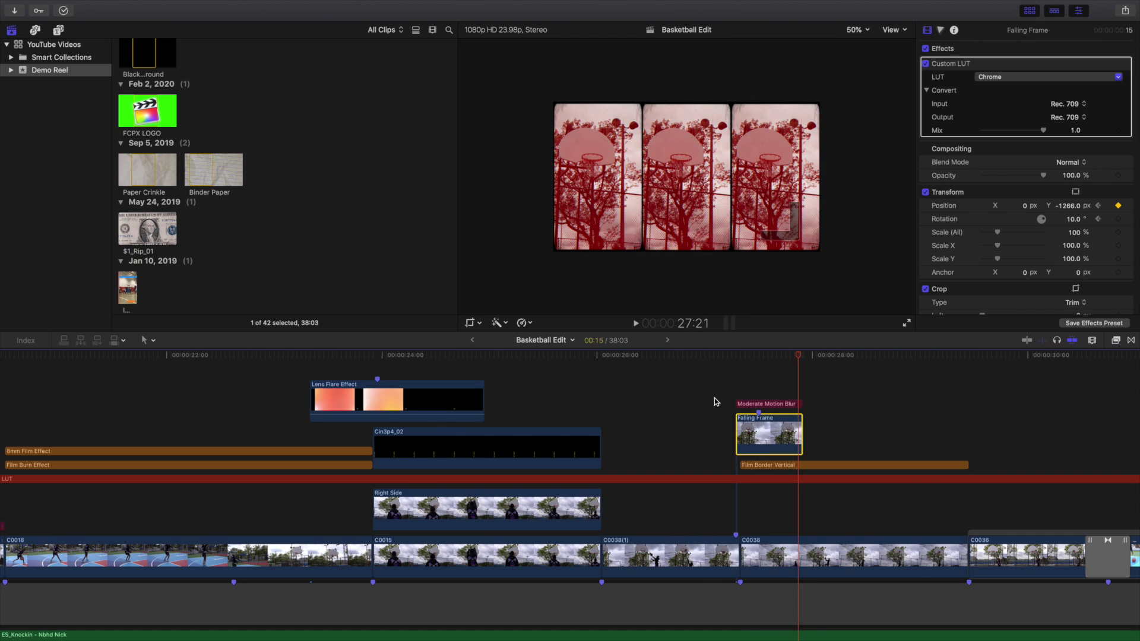
Move past the Film Border Vertical section and step from 30:10 to 31:01 to examine the C0036 to C0012 transition
scroll(714, 398, "right", 10)
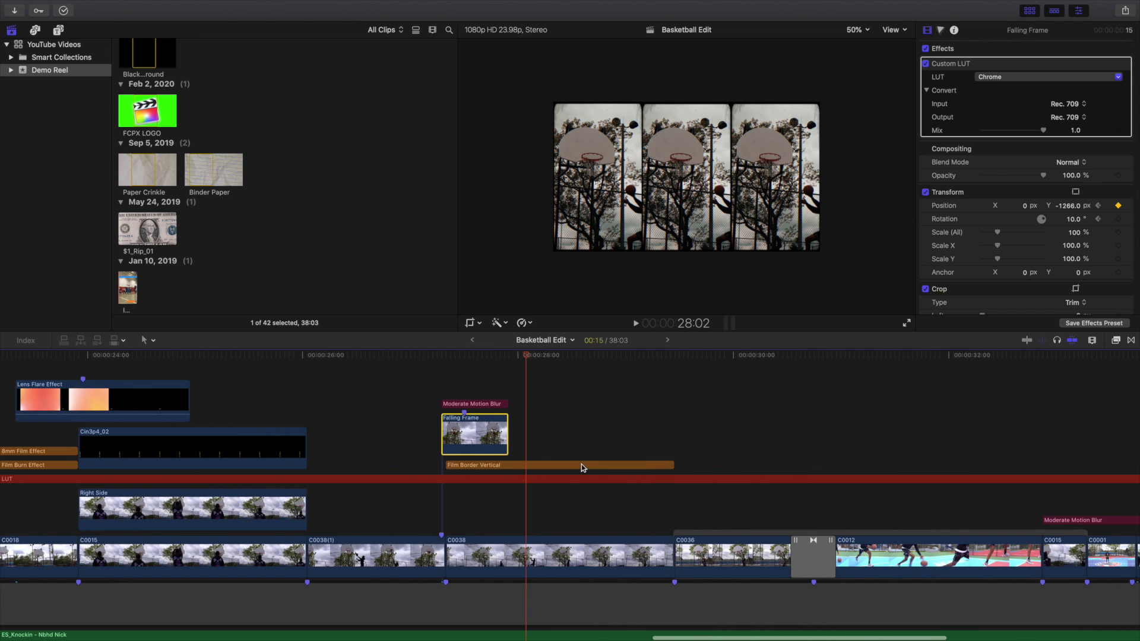
left_click(754, 442)
key("Right")
key("Right")
key("Right")
key("Right")
key("Right")
key("Right")
key("Right")
key("Right")
key("Right")
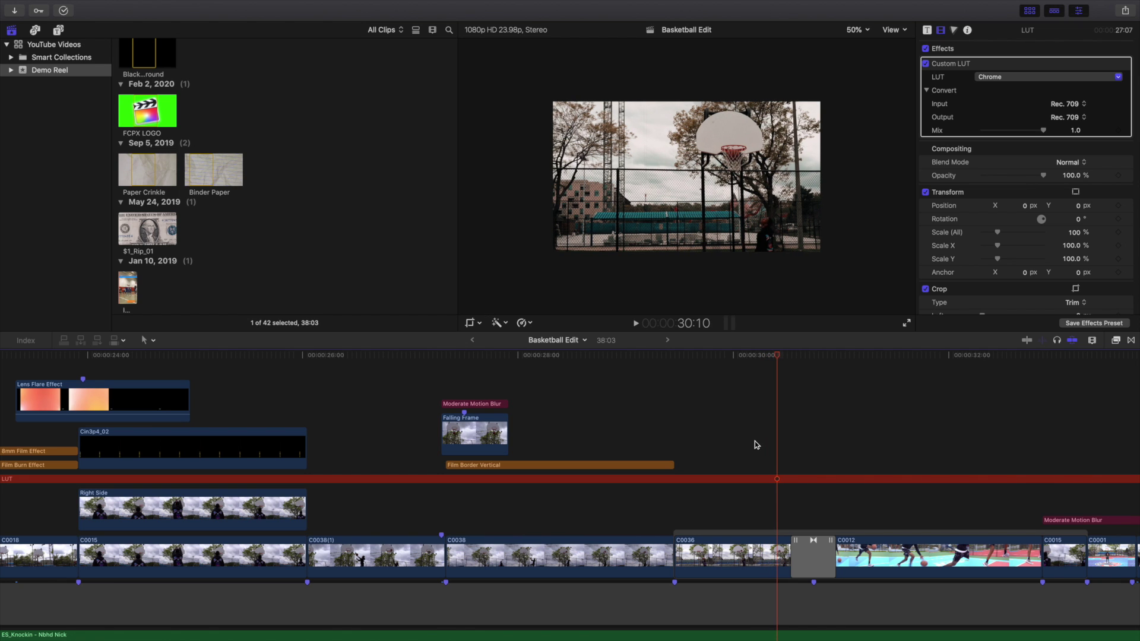
key("Right")
key("Right")
key("Right")
key("Right")
key("Right")
key("Right")
key("Right")
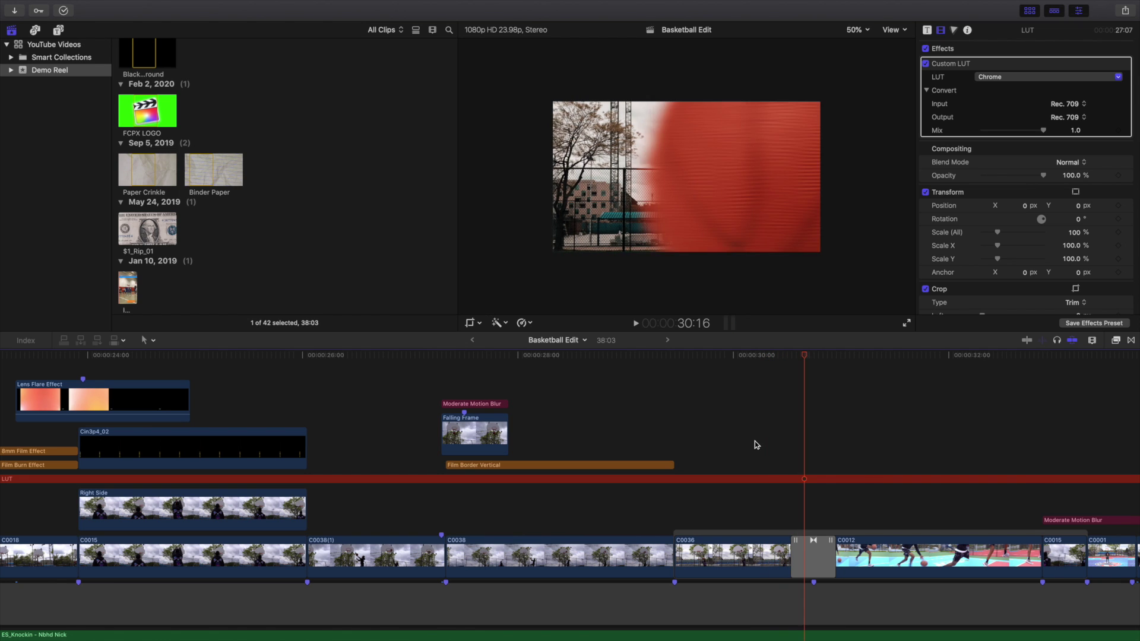
key("Right")
key("Right")
key("Right")
key("Right")
key("Right")
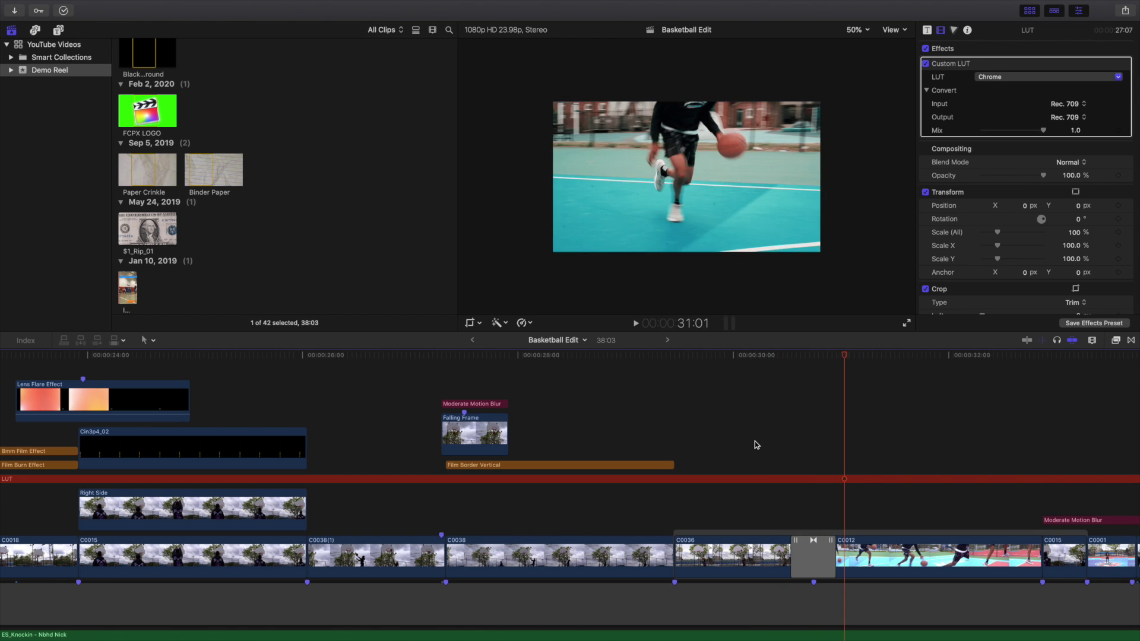
Step frame by frame from the end of C0012 through the motion-blurred C0015, C0001 and C0036 clips to 34:03 to examine the quick cuts
scroll(760, 445, "down", 3)
scroll(764, 446, "right", 10)
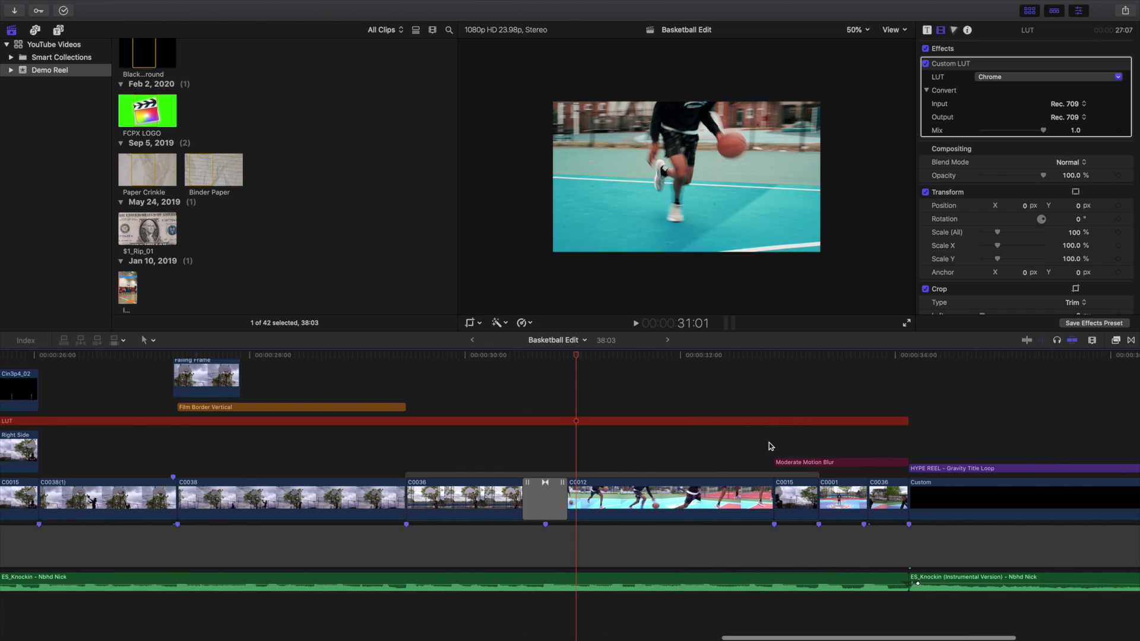
scroll(754, 439, "up", 2)
left_click(744, 426)
key("Right")
key("Right")
key("Right")
key("Right")
key("Right")
key("Right")
key("Right")
key("Right")
key("Right")
key("Right")
key("Right")
key("Right")
key("Right")
key("Right")
key("Right")
key("Right")
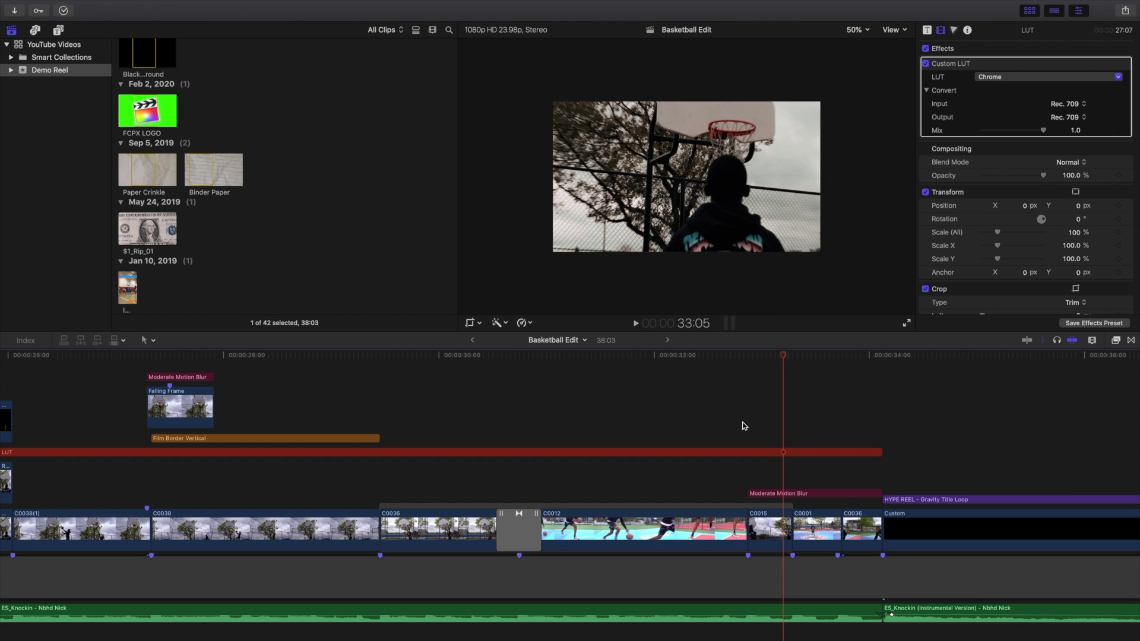
key("Right")
key("Right")
key("Right")
key("Right")
key("Right")
key("Right")
key("Right")
key("Right")
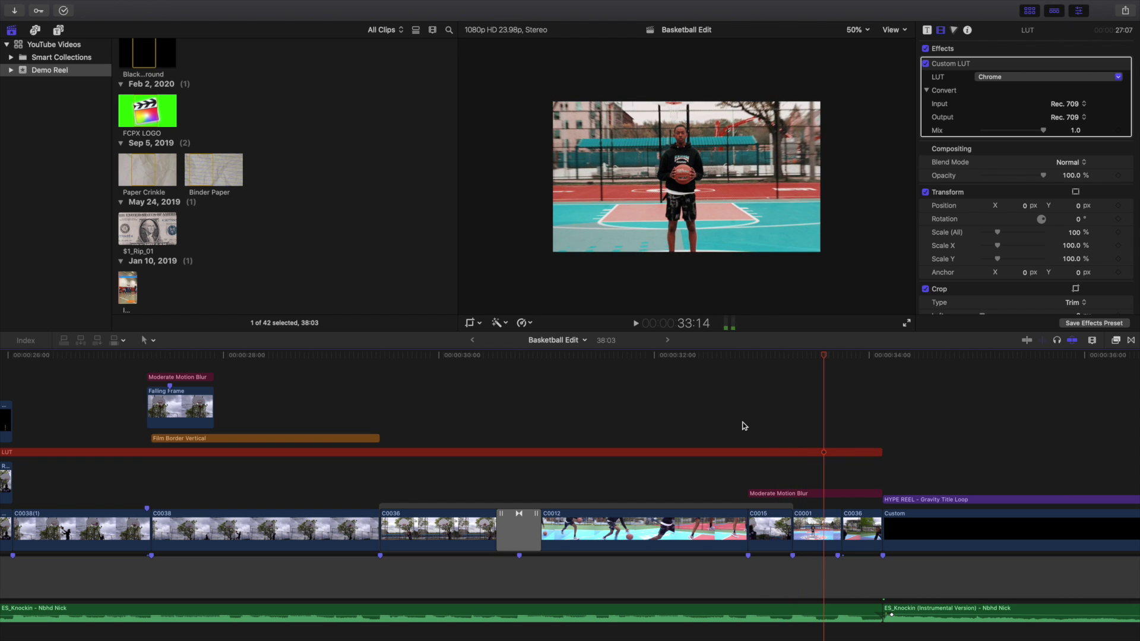
key("Right")
key("Right")
key("Right")
key("Right")
key("Right")
key("Right")
key("Right")
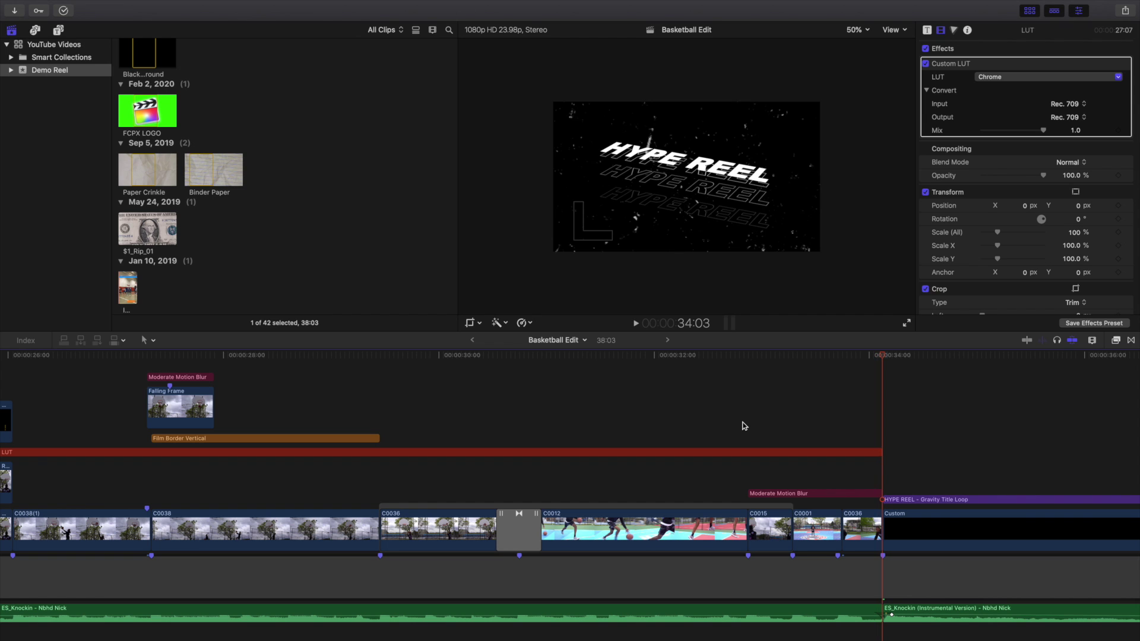
Step through the start of the HYPE REEL title to 34:17 and select the Custom clip beneath it to examine its film effect settings
key("Right")
key("Right")
key("Right")
key("Right")
key("Right")
key("Right")
key("Right")
key("Right")
key("Right")
key("Right")
key("Right")
key("Right")
key("Right")
key("Right")
left_click(912, 539)
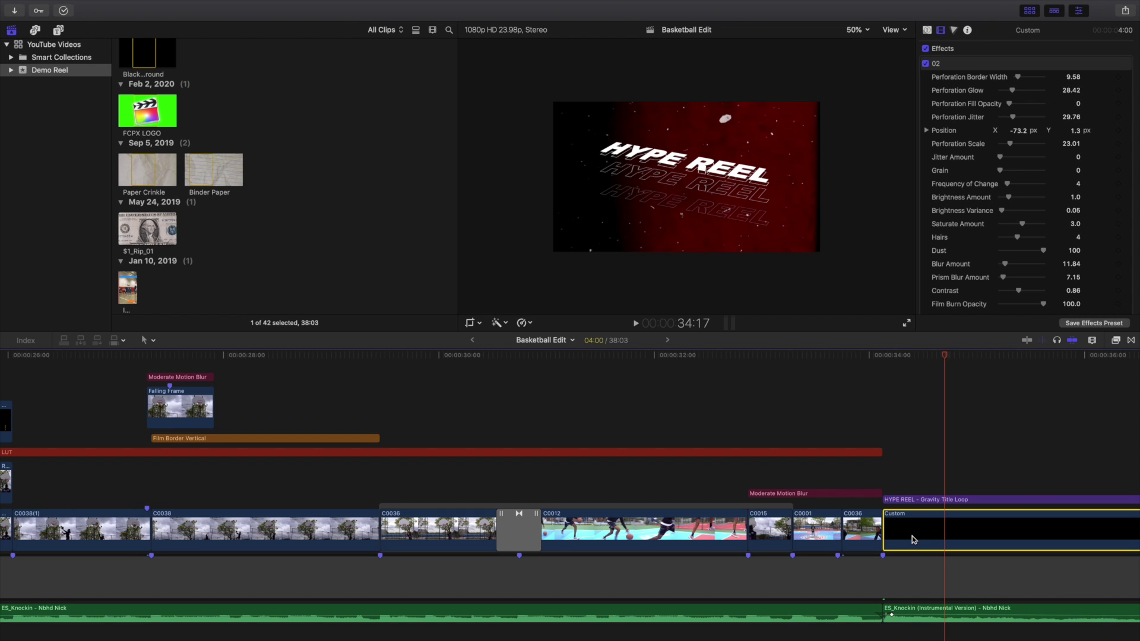
Fit the whole project in the timeline and play the closing HYPE REEL title from 34:17 to 37:23
key("shift+z")
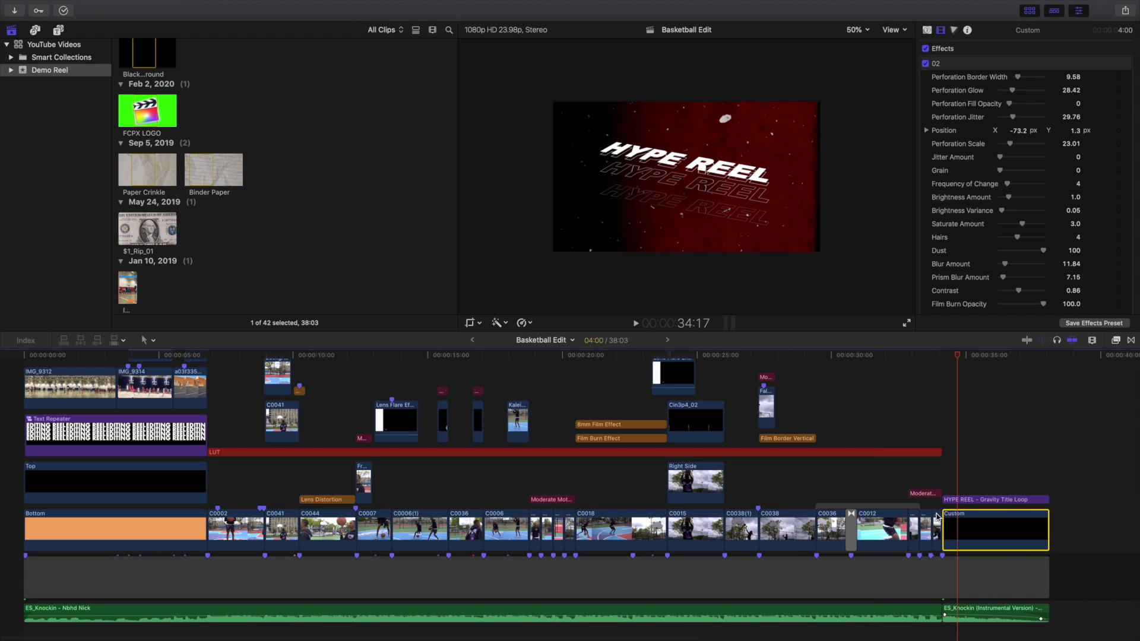
key("space")
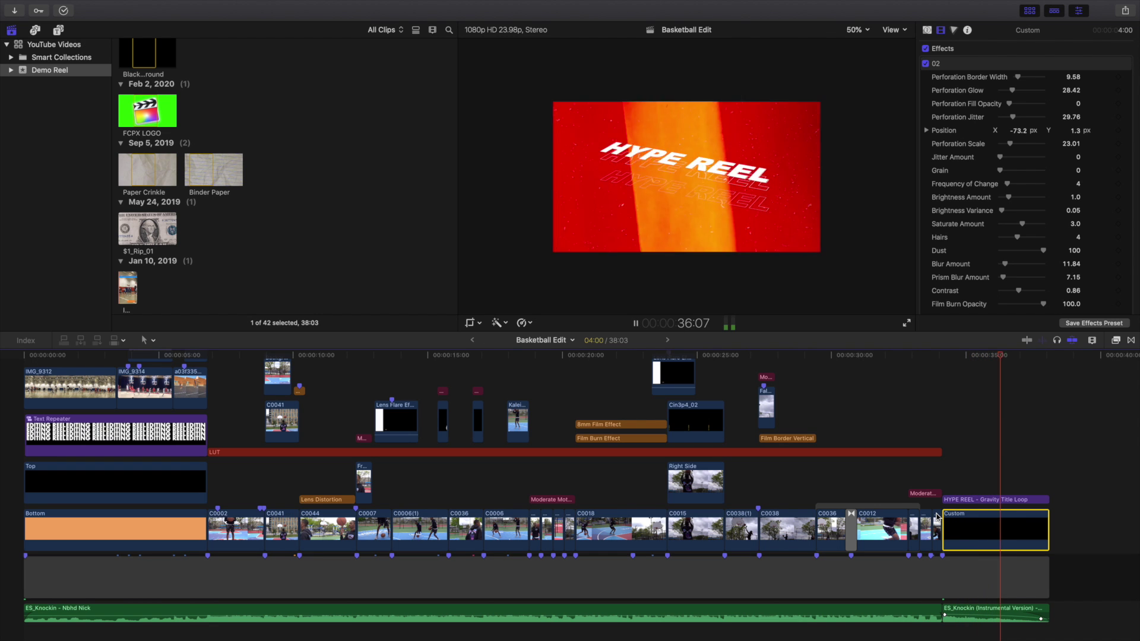
key("space")
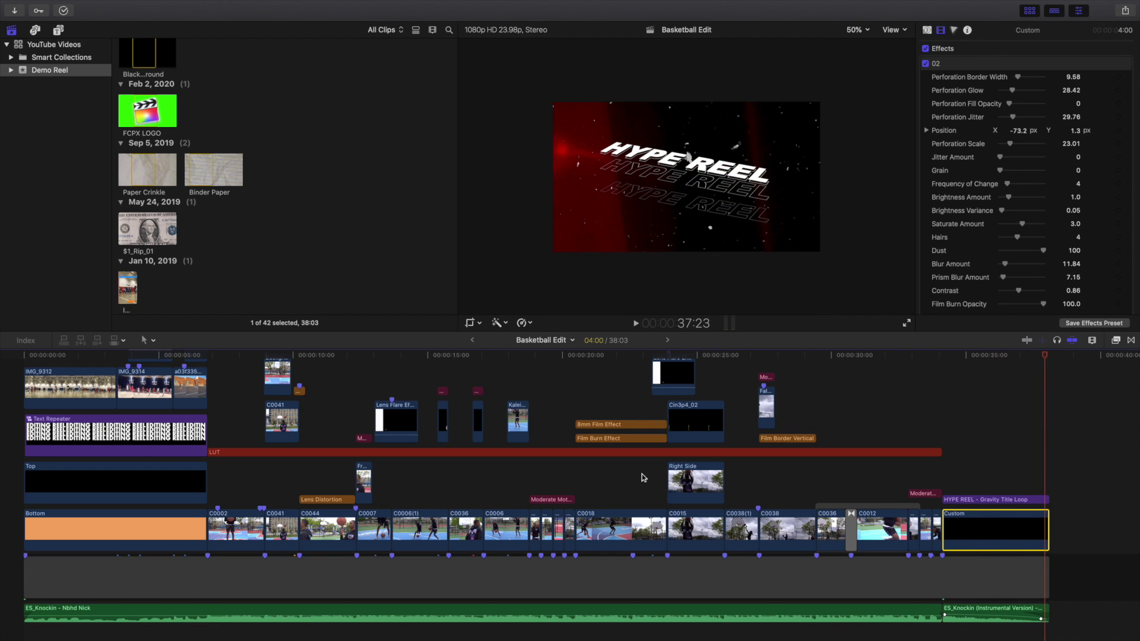
Return to the start of the Basketball Edit timeline and play the full edit through to 37:11 in the closing title
left_click(14, 446)
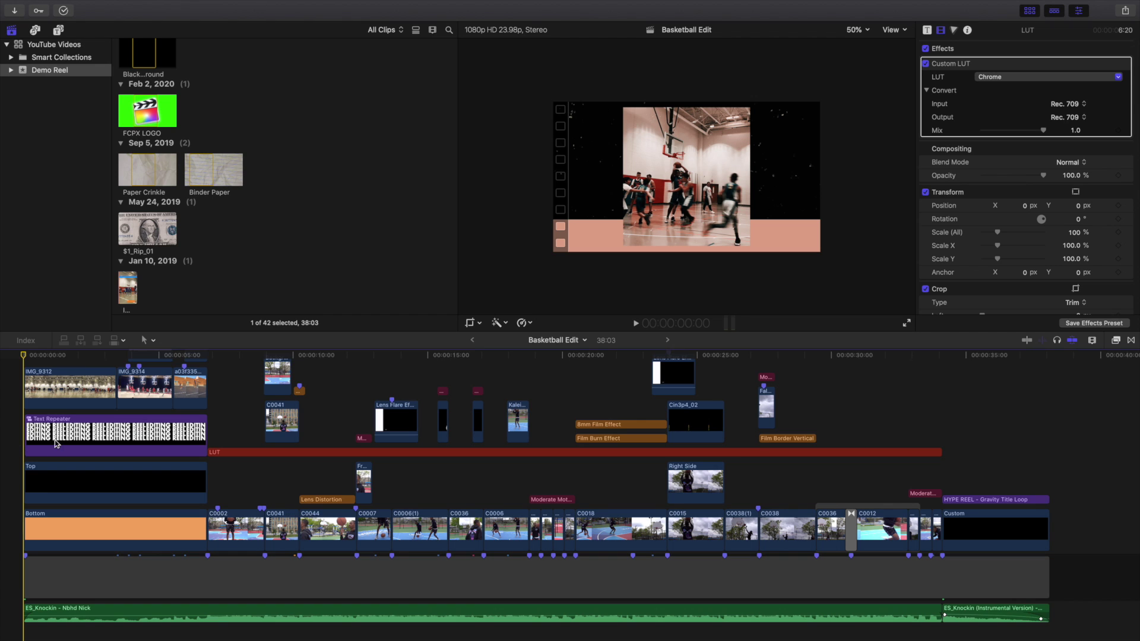
scroll(58, 443, "down", 1)
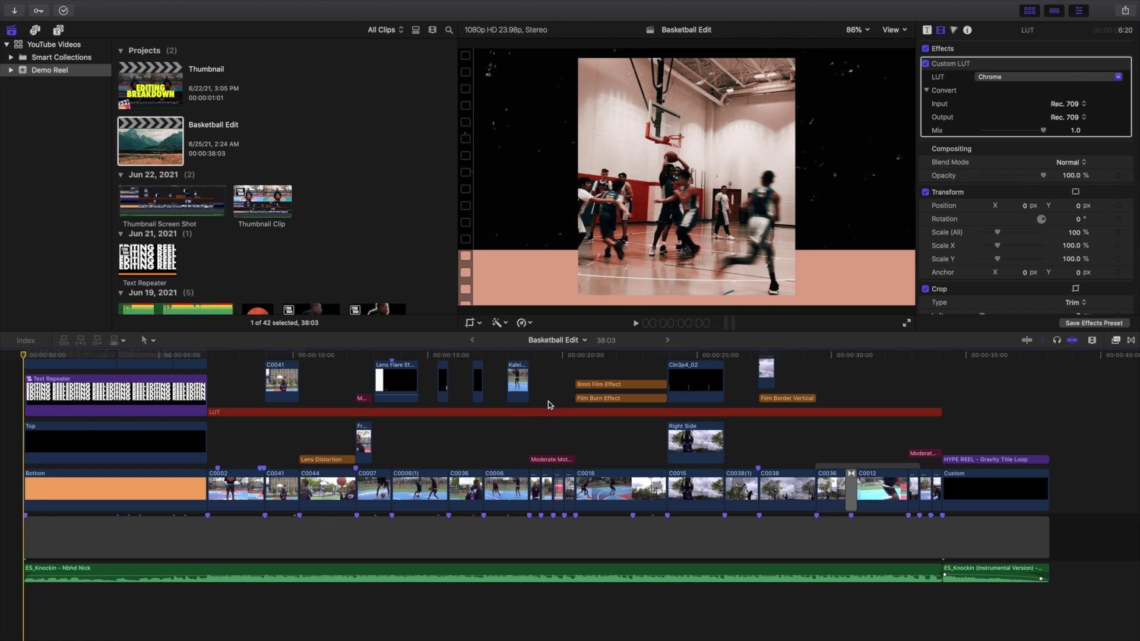
scroll(25, 432, "up", 2)
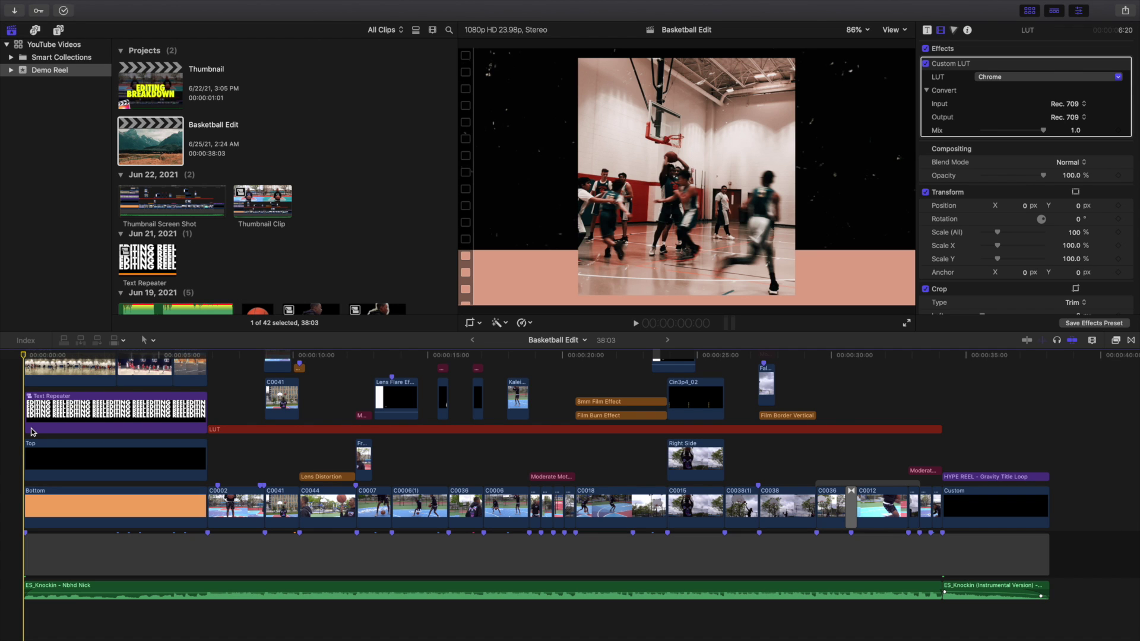
key("space")
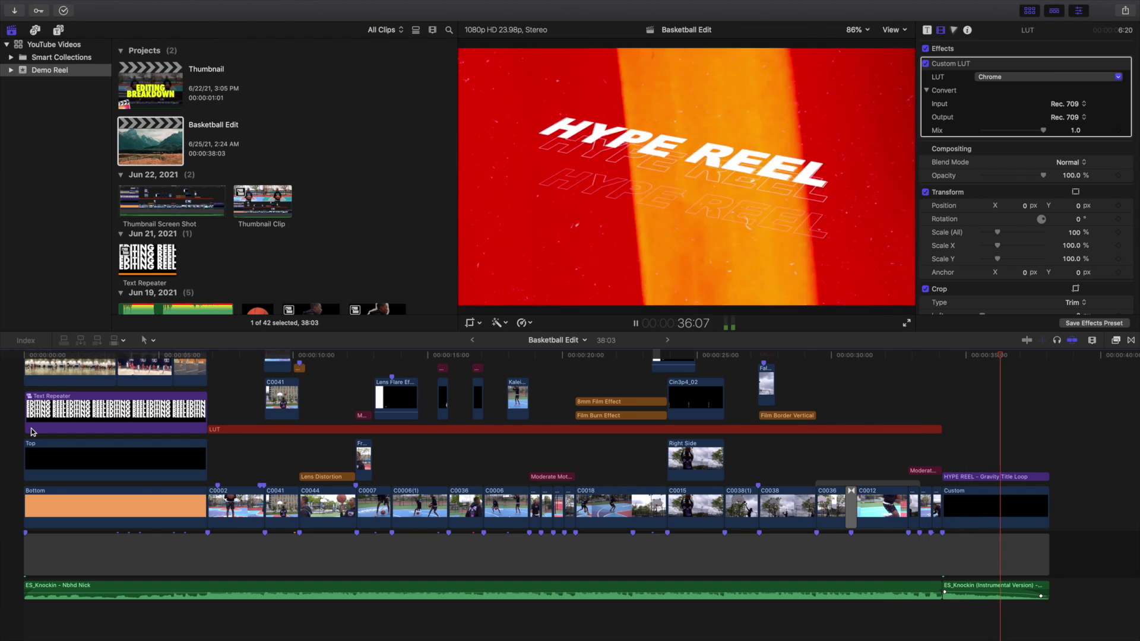
key("space")
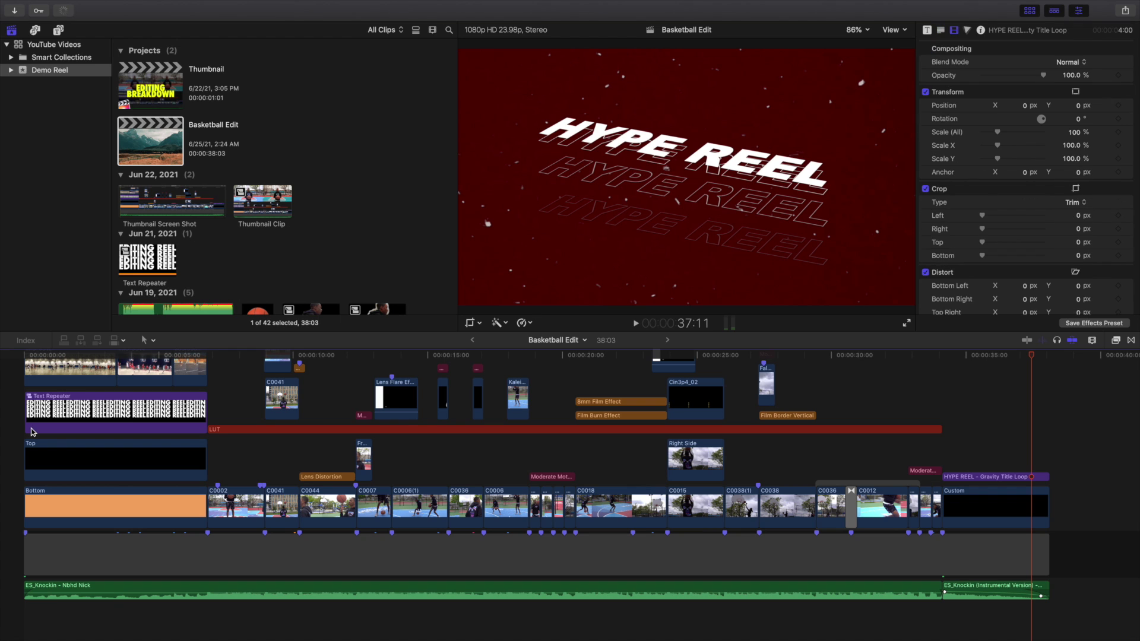
Go back to the beginning of the project and replay the edit from the EDITING REEL intro
key("Home")
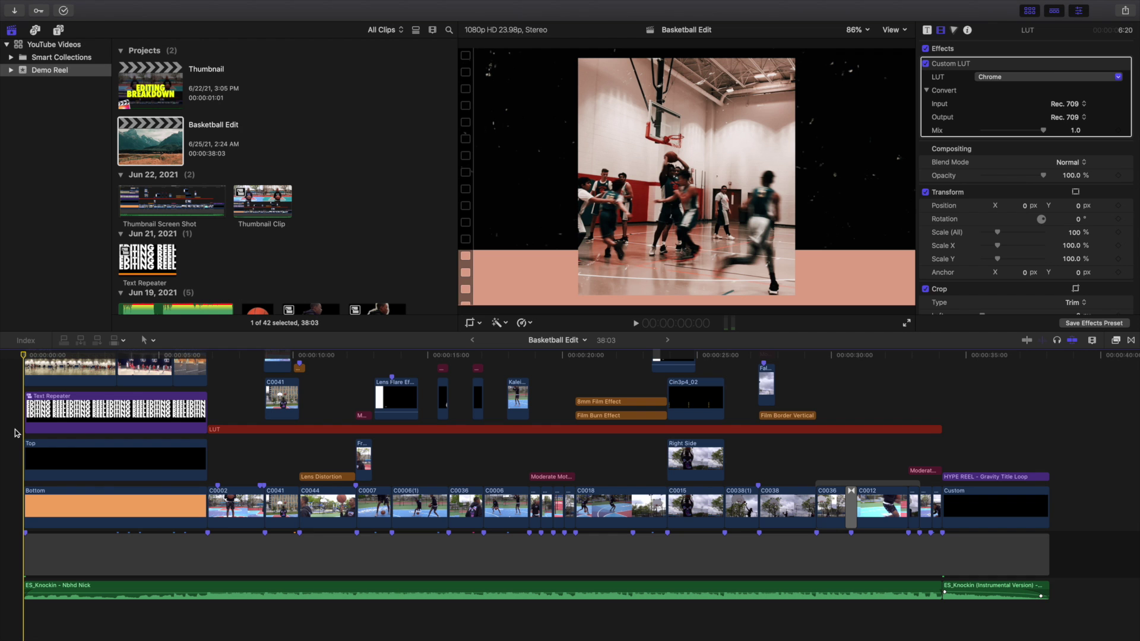
key("space")
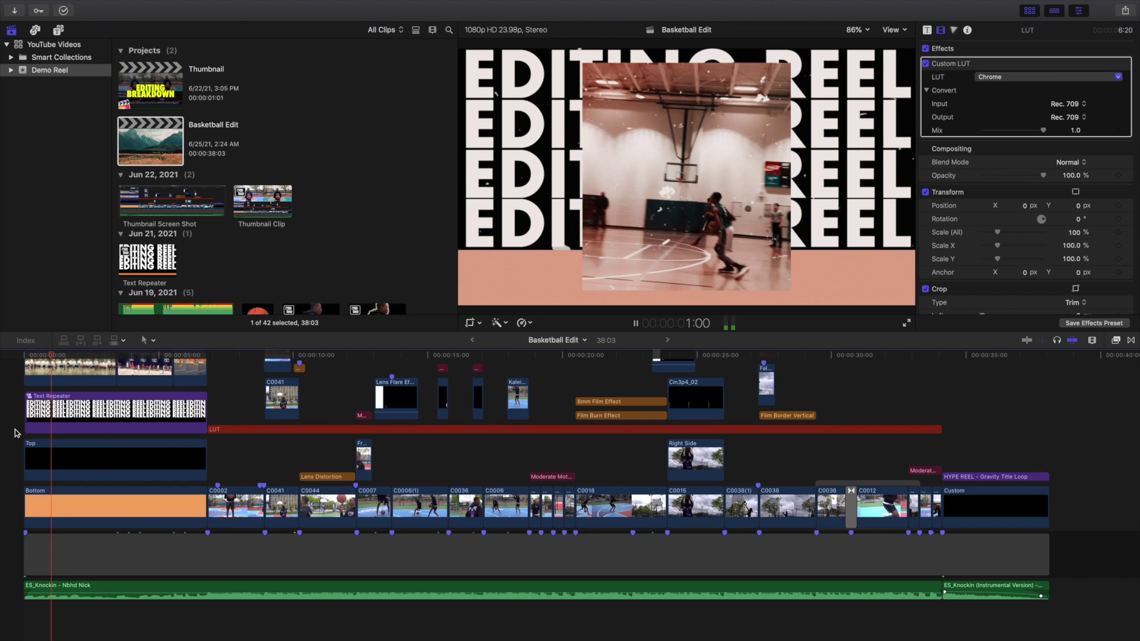